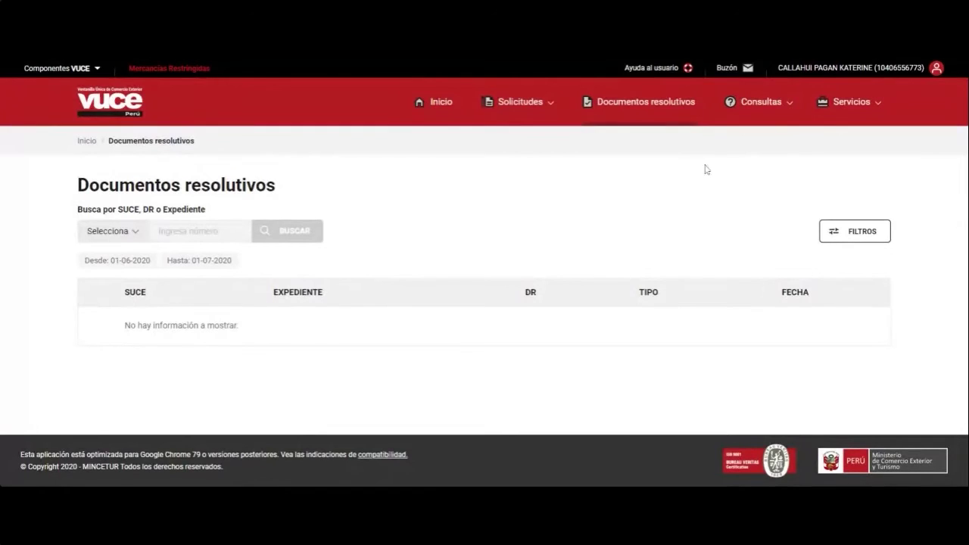
Step: Open the data update page of the signed-in account and go to its contact details
{"action": "left_click", "coordinate": [840, 72]}
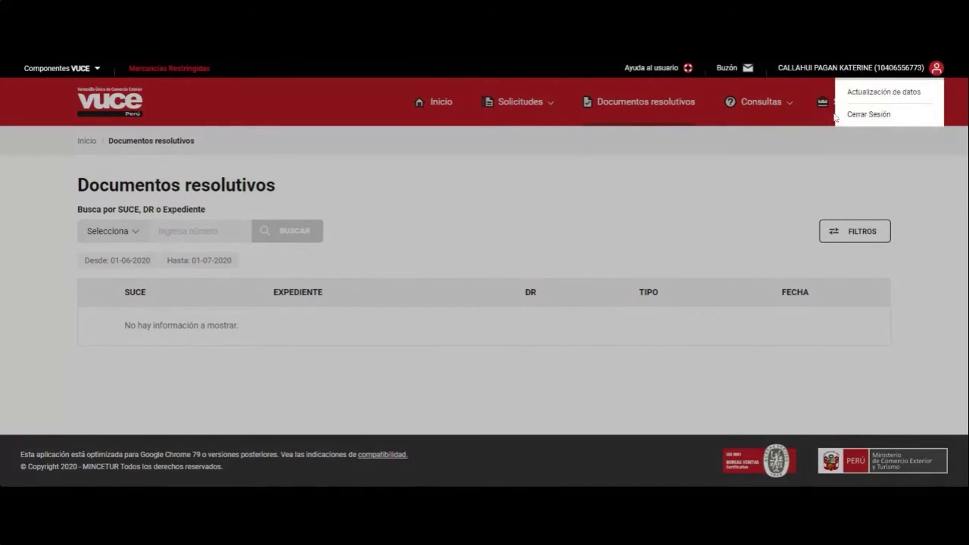
{"action": "left_click", "coordinate": [874, 100]}
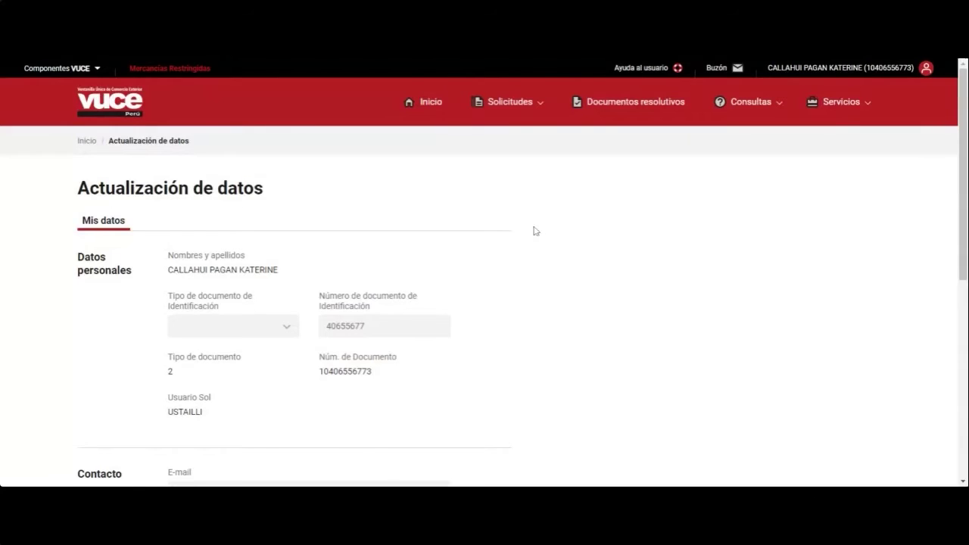
{"action": "scroll", "coordinate": [528, 231], "scroll_direction": "down", "scroll_amount": 4}
Step: Replace the contact e-mail with hhhhhh and submit the data update
{"action": "left_click_drag", "start_coordinate": [265, 190], "coordinate": [174, 190]}
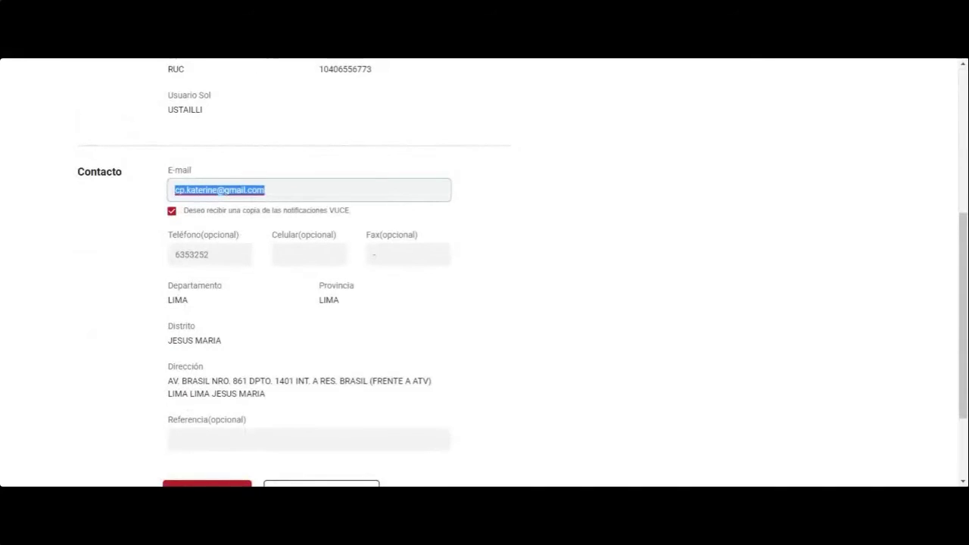
{"action": "key", "text": "BackSpace"}
{"action": "type", "text": "hhhhhh"}
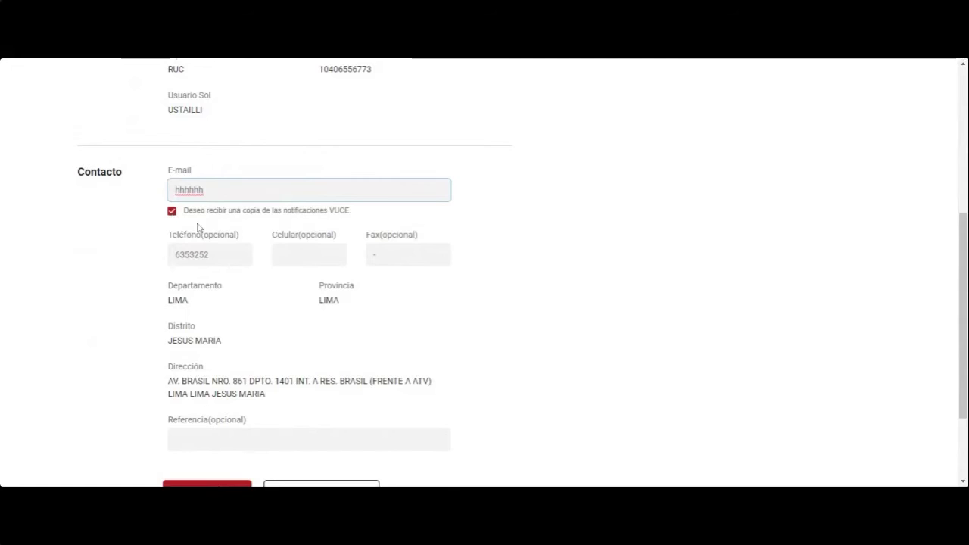
{"action": "scroll", "coordinate": [198, 227], "scroll_direction": "up", "scroll_amount": 3}
{"action": "scroll", "coordinate": [198, 227], "scroll_direction": "down", "scroll_amount": 5}
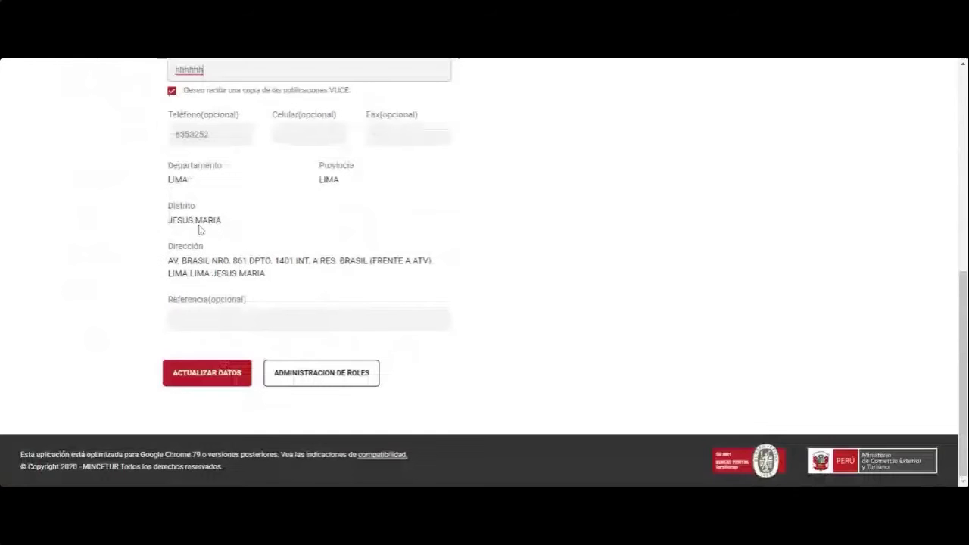
{"action": "left_click", "coordinate": [210, 374]}
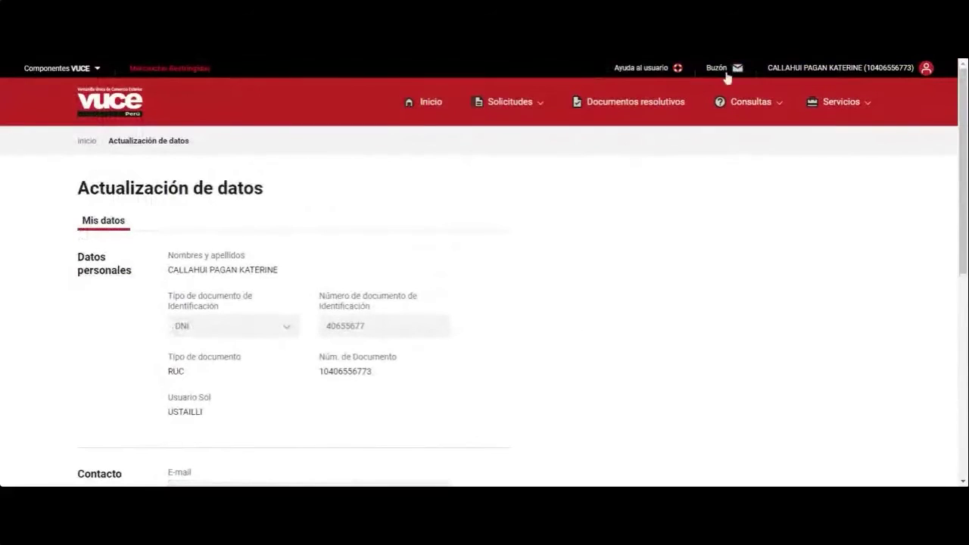
Step: Open the electronic mailbox and look through the list of received notifications
{"action": "left_click", "coordinate": [729, 70]}
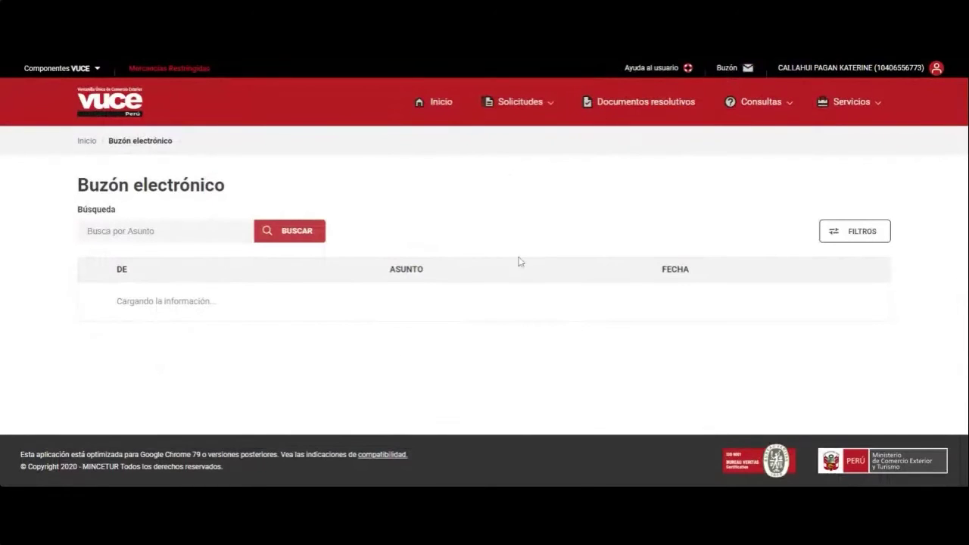
{"action": "scroll", "coordinate": [522, 260], "scroll_direction": "down", "scroll_amount": 1}
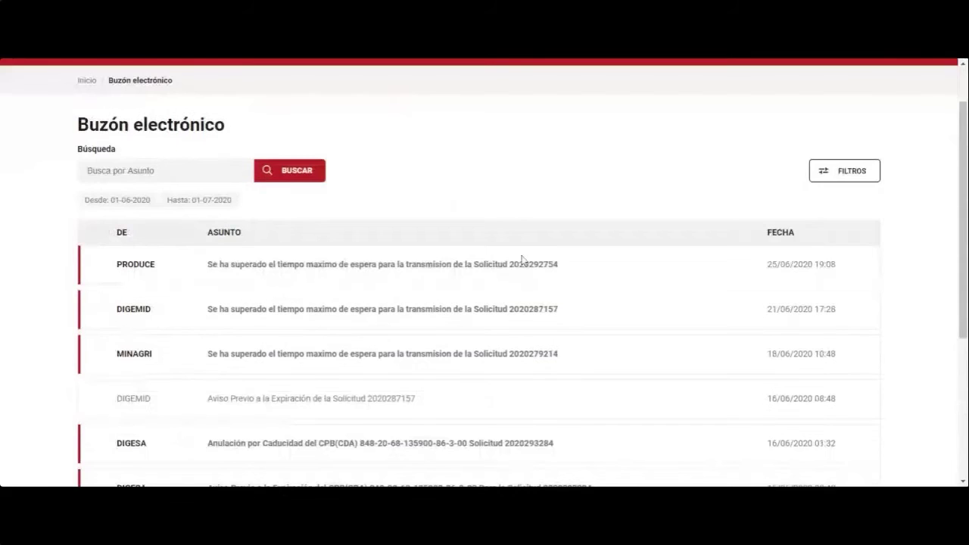
{"action": "scroll", "coordinate": [521, 260], "scroll_direction": "down", "scroll_amount": 3}
{"action": "scroll", "coordinate": [522, 260], "scroll_direction": "down", "scroll_amount": 1}
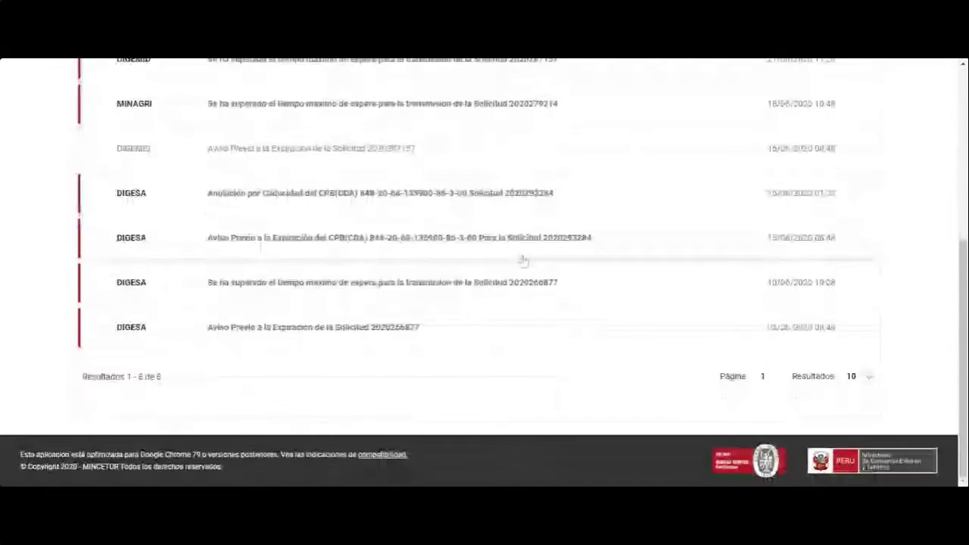
{"action": "scroll", "coordinate": [521, 260], "scroll_direction": "up", "scroll_amount": 2}
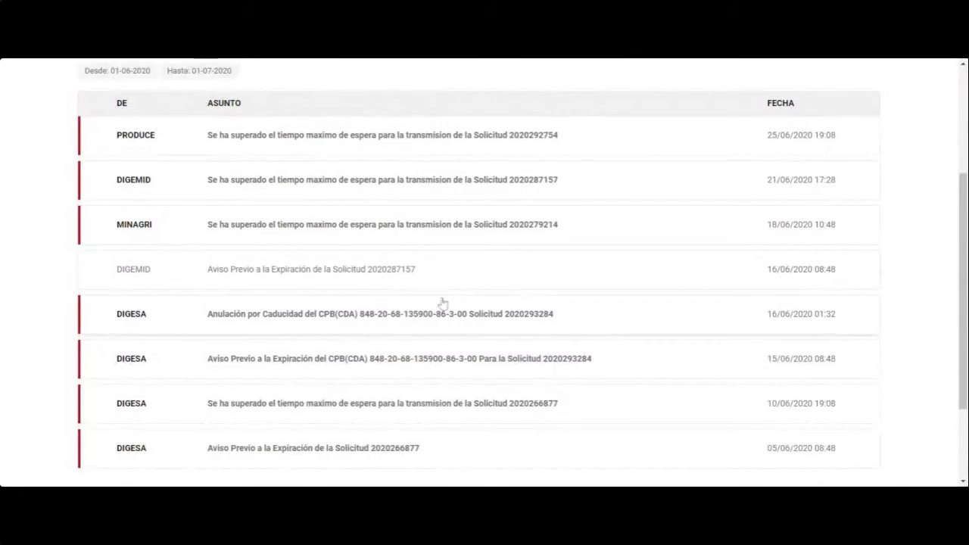
{"action": "scroll", "coordinate": [444, 303], "scroll_direction": "up", "scroll_amount": 3}
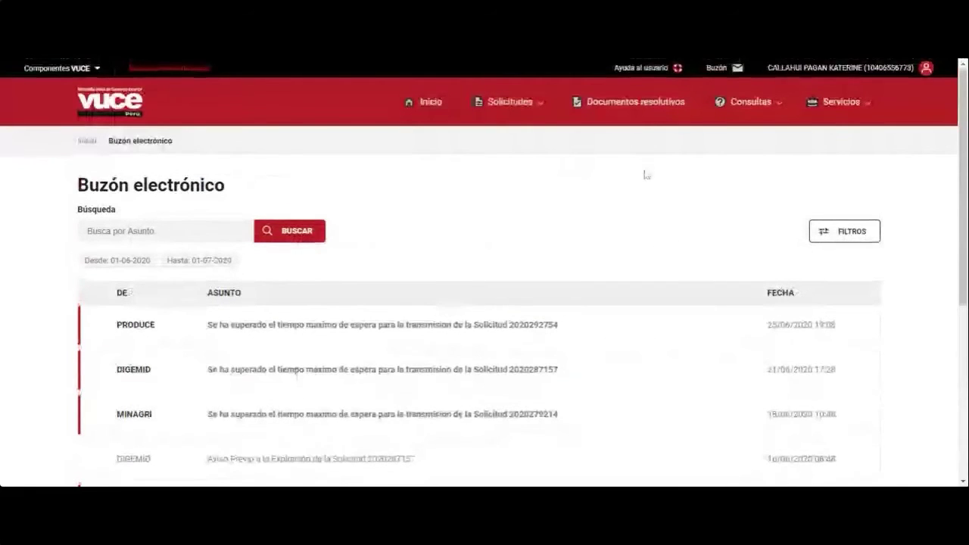
Step: View the Documentos resolutivos page and review the options under Solicitudes, Consultas and Servicios
{"action": "left_click", "coordinate": [500, 108]}
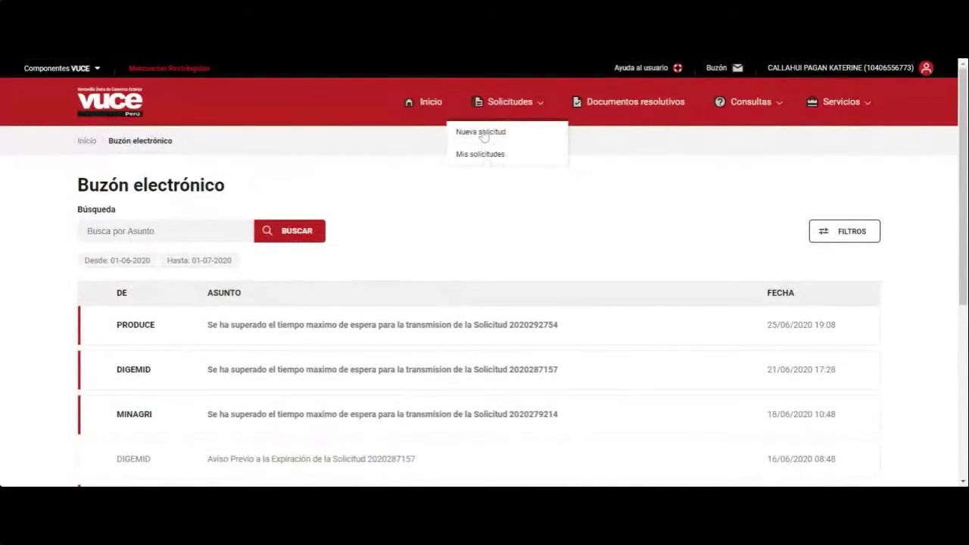
{"action": "left_click", "coordinate": [635, 107]}
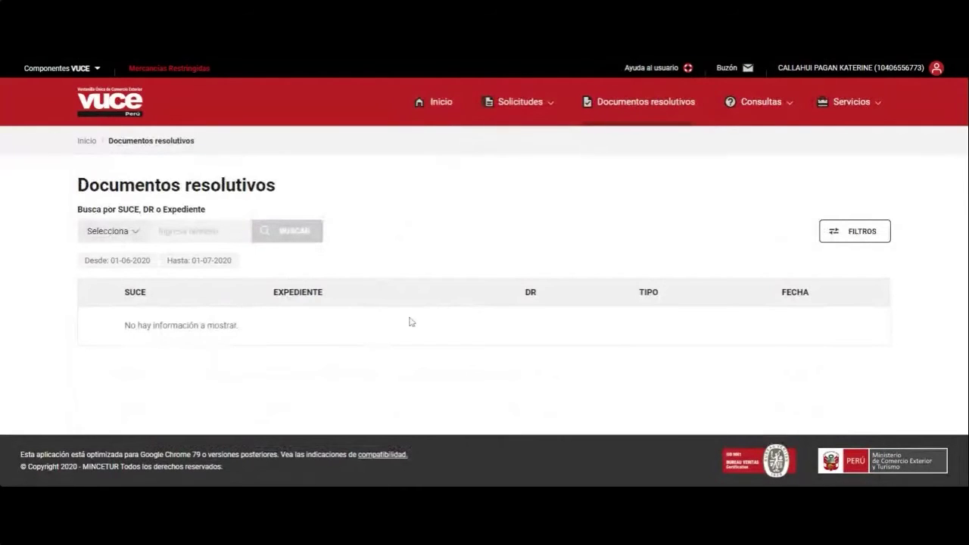
{"action": "left_click", "coordinate": [756, 106]}
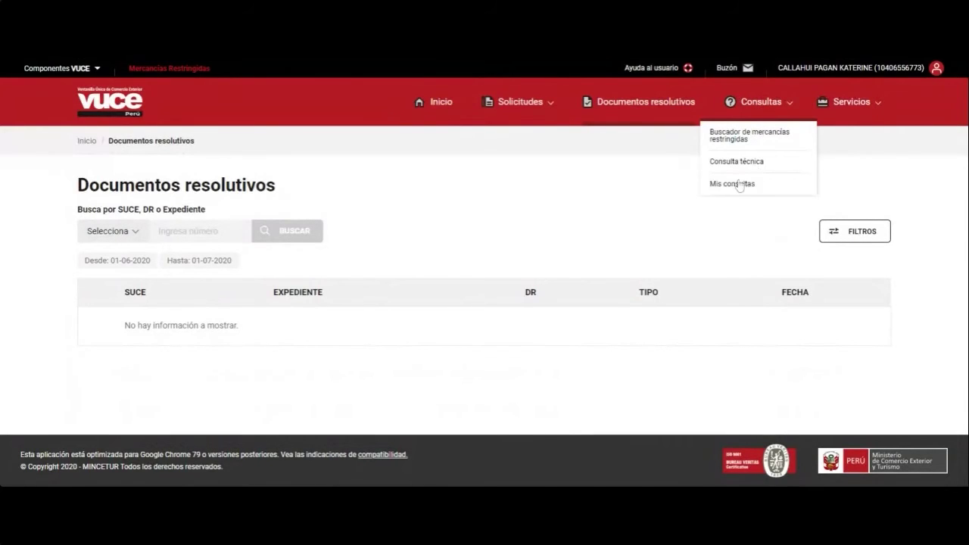
{"action": "left_click", "coordinate": [848, 106]}
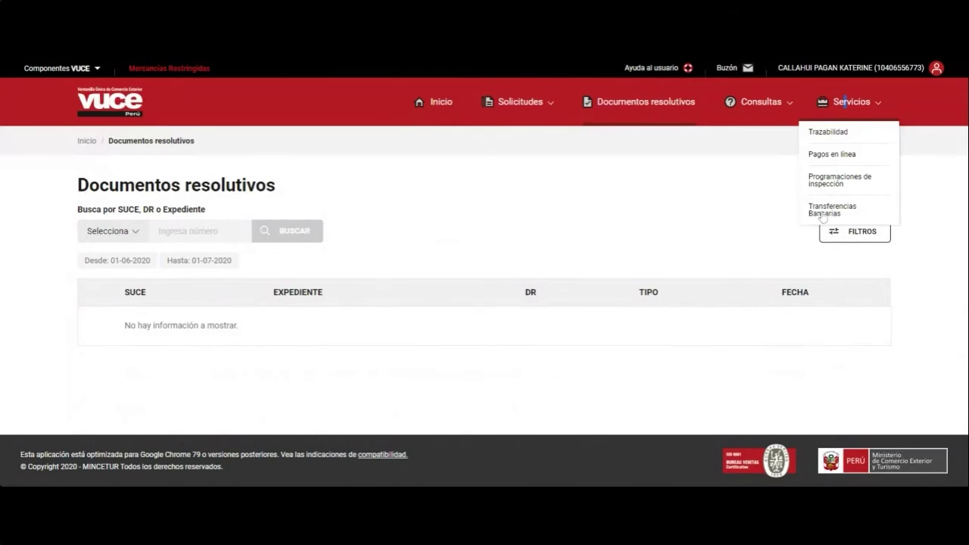
{"action": "left_click", "coordinate": [520, 190]}
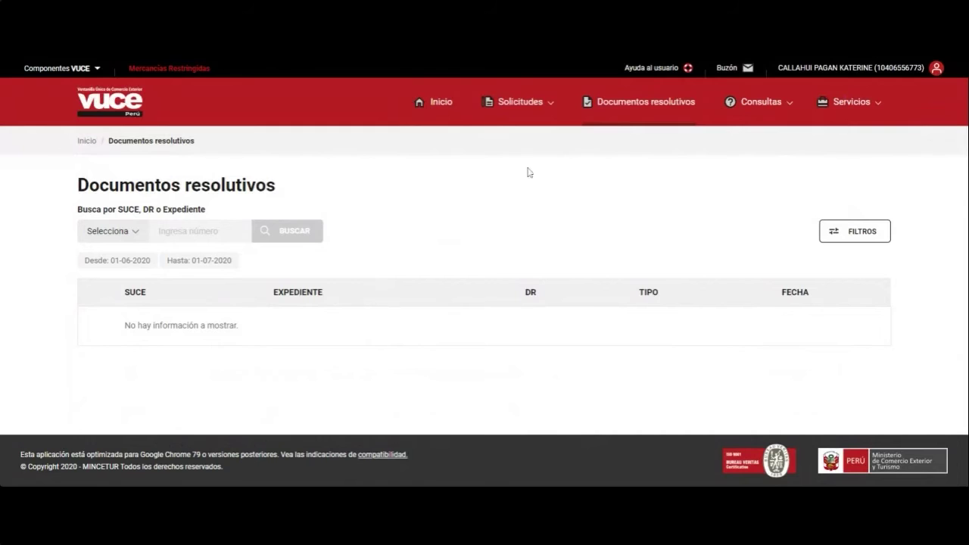
Step: Start a new request and choose DIGESA from the available entities
{"action": "left_click", "coordinate": [536, 106]}
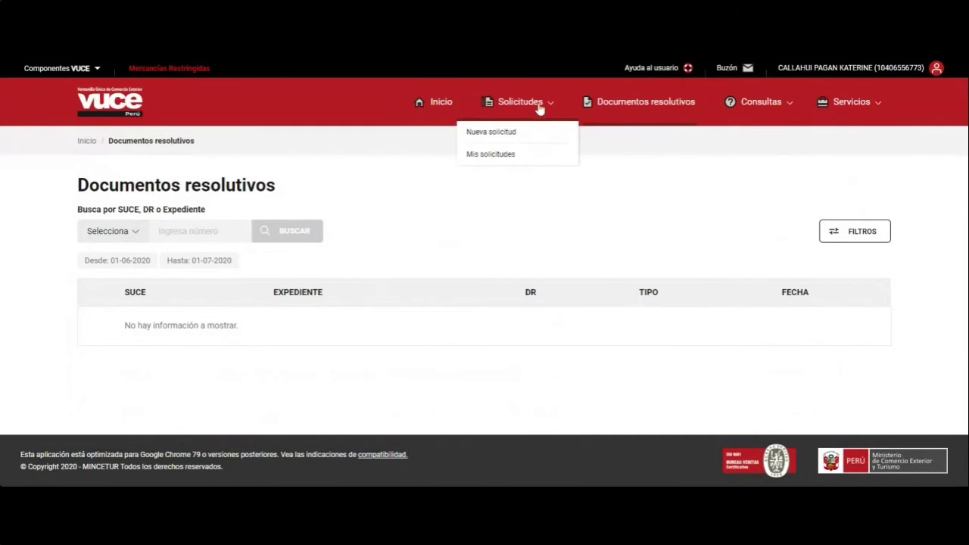
{"action": "left_click", "coordinate": [496, 136]}
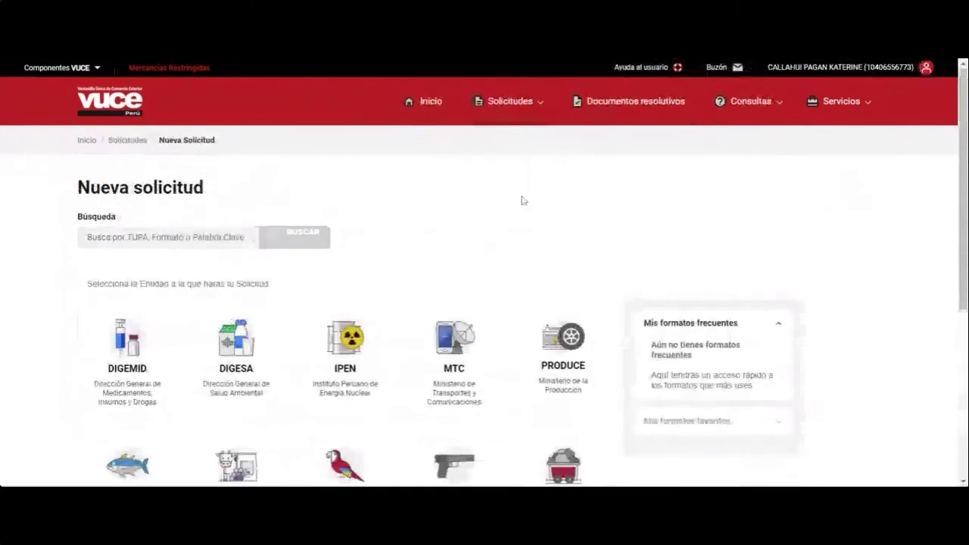
{"action": "scroll", "coordinate": [522, 193], "scroll_direction": "down", "scroll_amount": 1}
{"action": "scroll", "coordinate": [522, 199], "scroll_direction": "down", "scroll_amount": 1}
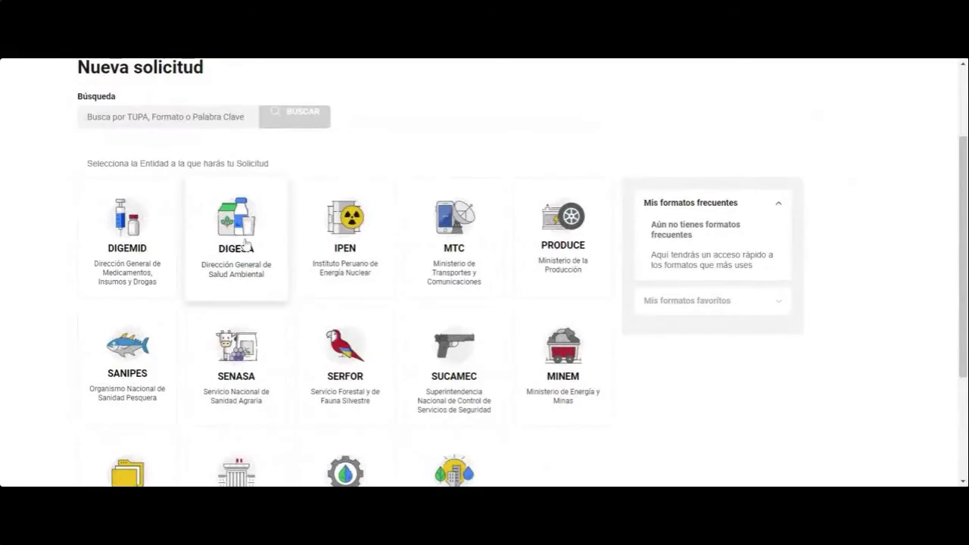
{"action": "scroll", "coordinate": [266, 252], "scroll_direction": "down", "scroll_amount": 1}
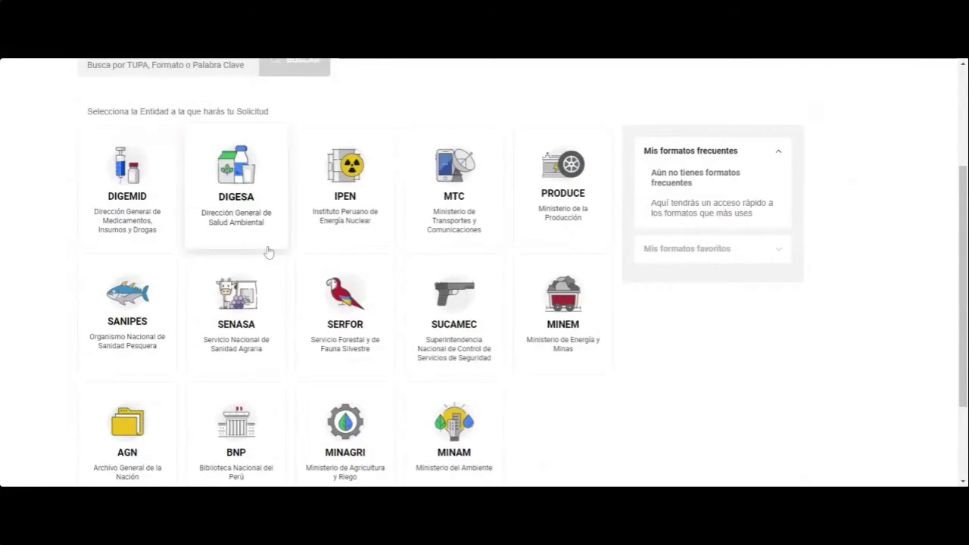
{"action": "scroll", "coordinate": [267, 252], "scroll_direction": "down", "scroll_amount": 1}
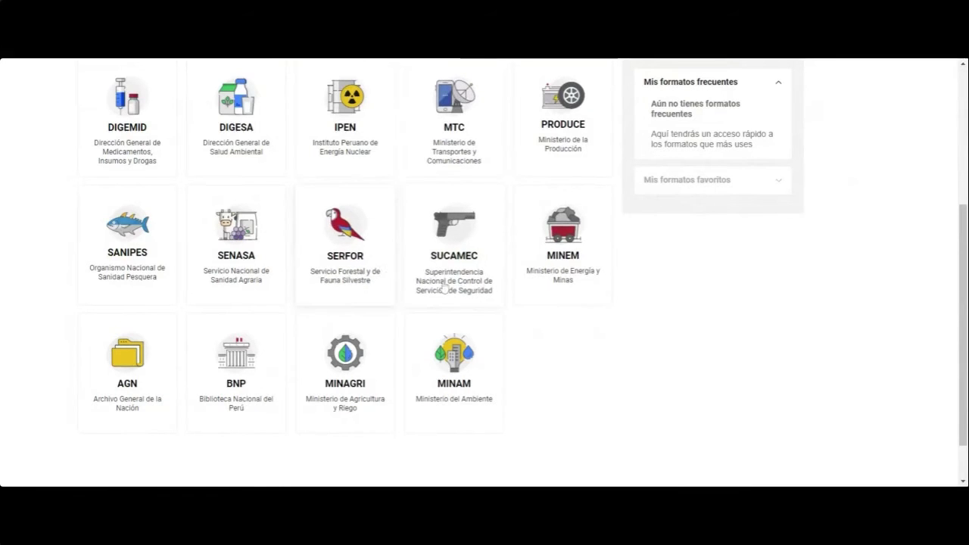
{"action": "scroll", "coordinate": [445, 287], "scroll_direction": "up", "scroll_amount": 1}
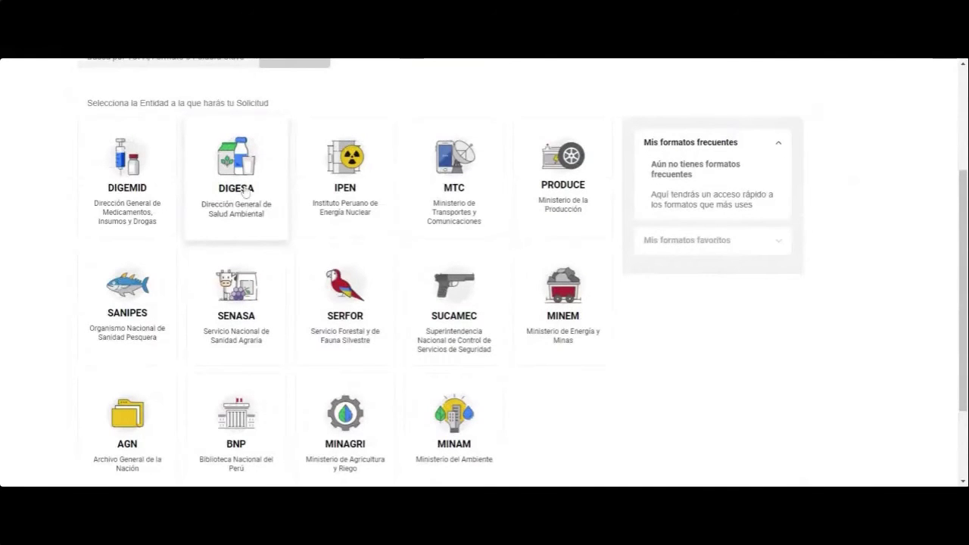
{"action": "left_click", "coordinate": [244, 190]}
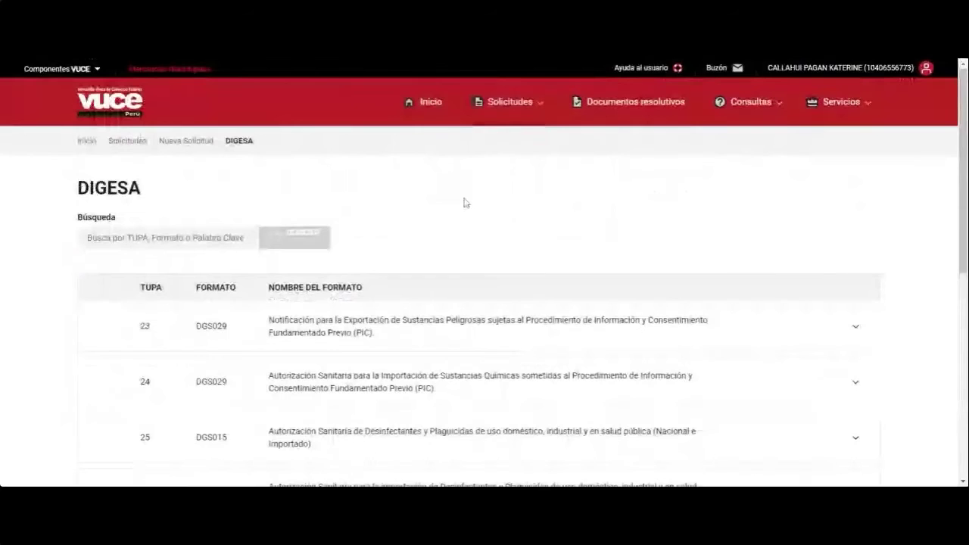
Step: Examine the DIGESA format list, highlighting the TUPA numbers and format codes of the first two rows
{"action": "scroll", "coordinate": [467, 204], "scroll_direction": "down", "scroll_amount": 1}
{"action": "scroll", "coordinate": [469, 207], "scroll_direction": "down", "scroll_amount": 3}
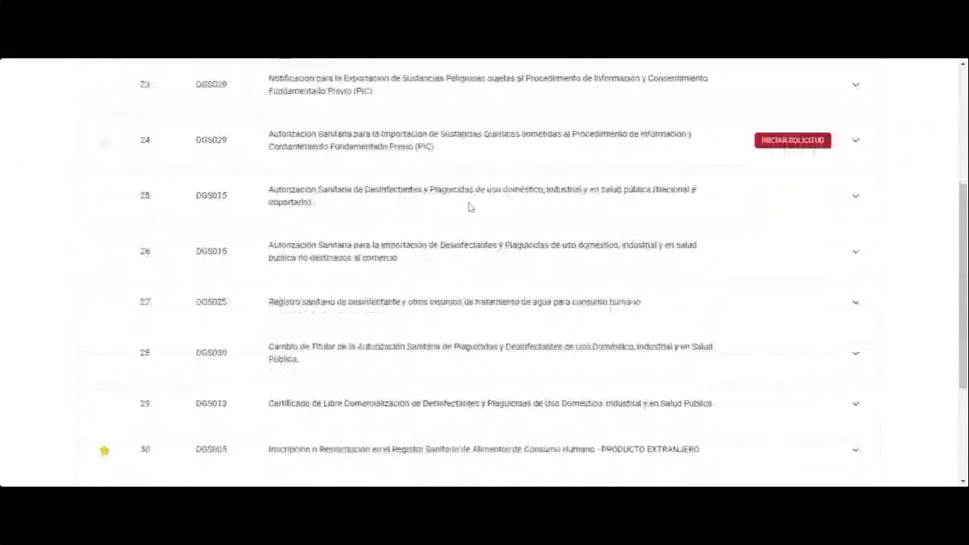
{"action": "scroll", "coordinate": [468, 206], "scroll_direction": "down", "scroll_amount": 3}
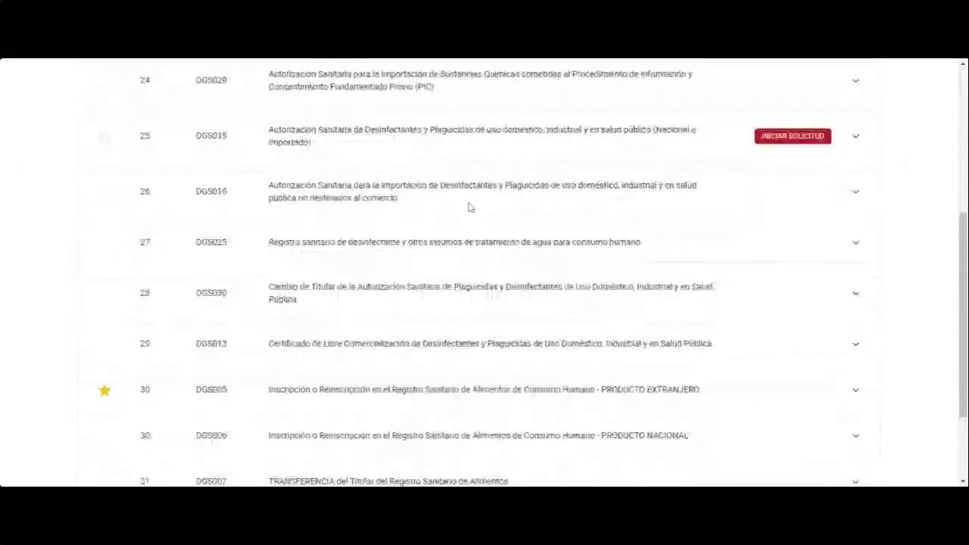
{"action": "scroll", "coordinate": [469, 207], "scroll_direction": "up", "scroll_amount": 5}
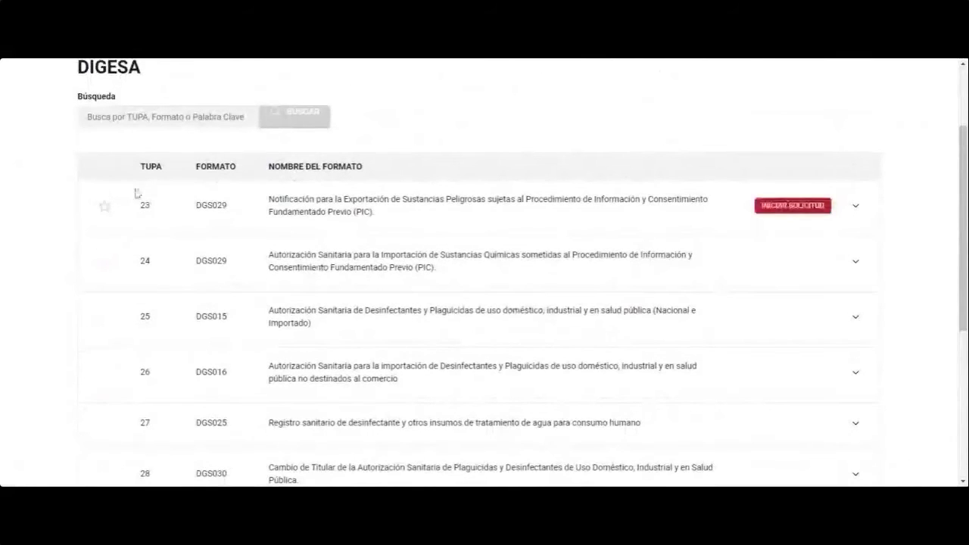
{"action": "double_click", "coordinate": [143, 206]}
{"action": "left_click_drag", "start_coordinate": [196, 213], "coordinate": [228, 211]}
{"action": "double_click", "coordinate": [146, 260]}
{"action": "left_click_drag", "start_coordinate": [196, 260], "coordinate": [207, 260]}
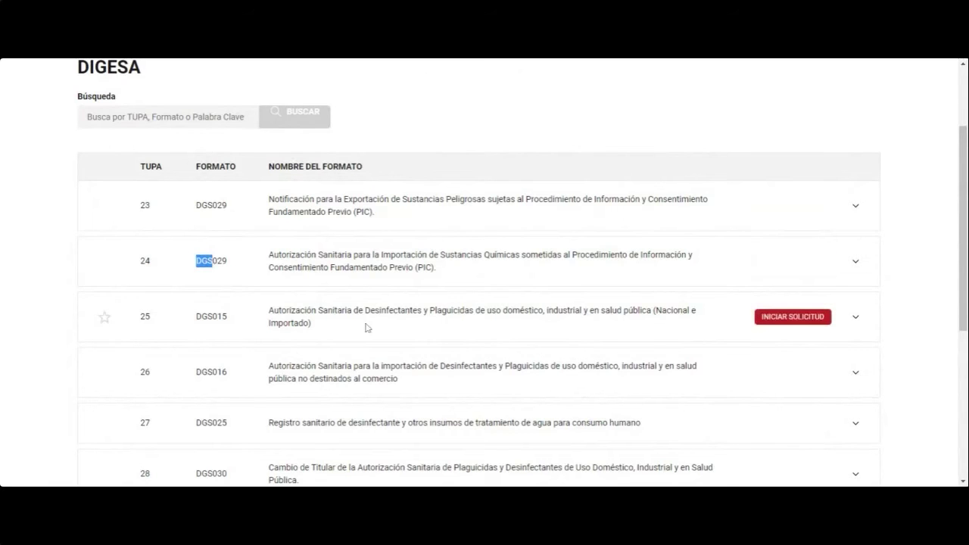
Step: Review the remaining DIGESA formats on the first results page and those on the second page
{"action": "scroll", "coordinate": [370, 328], "scroll_direction": "down", "scroll_amount": 1}
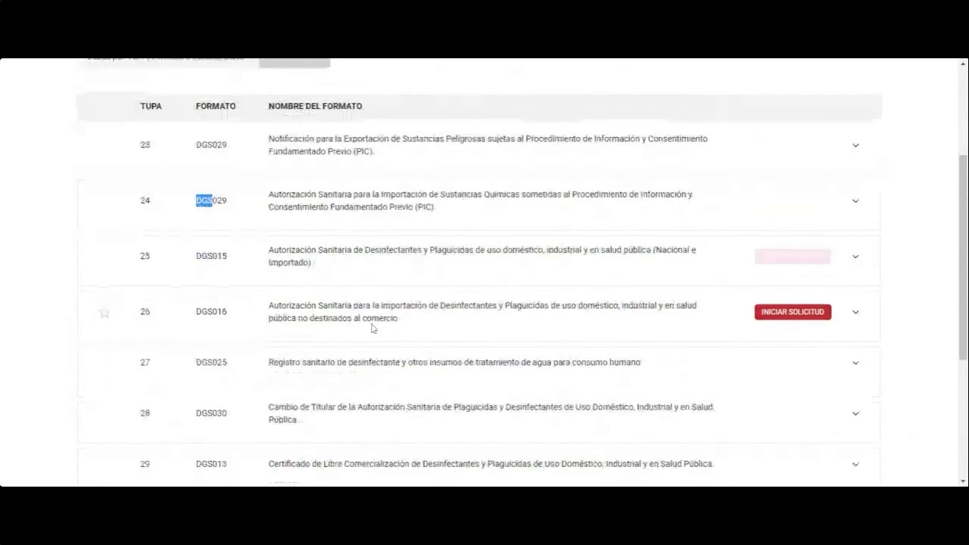
{"action": "scroll", "coordinate": [372, 328], "scroll_direction": "down", "scroll_amount": 2}
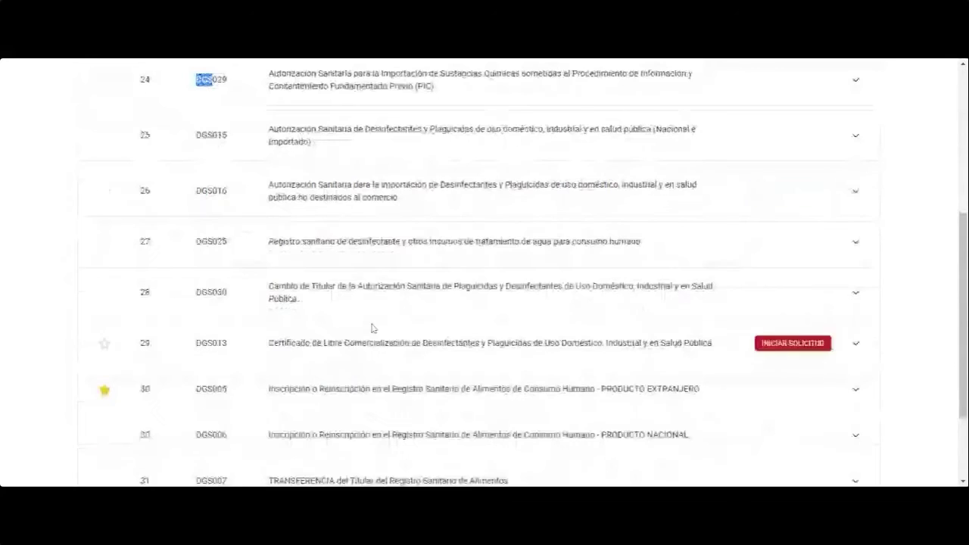
{"action": "scroll", "coordinate": [371, 328], "scroll_direction": "down", "scroll_amount": 1}
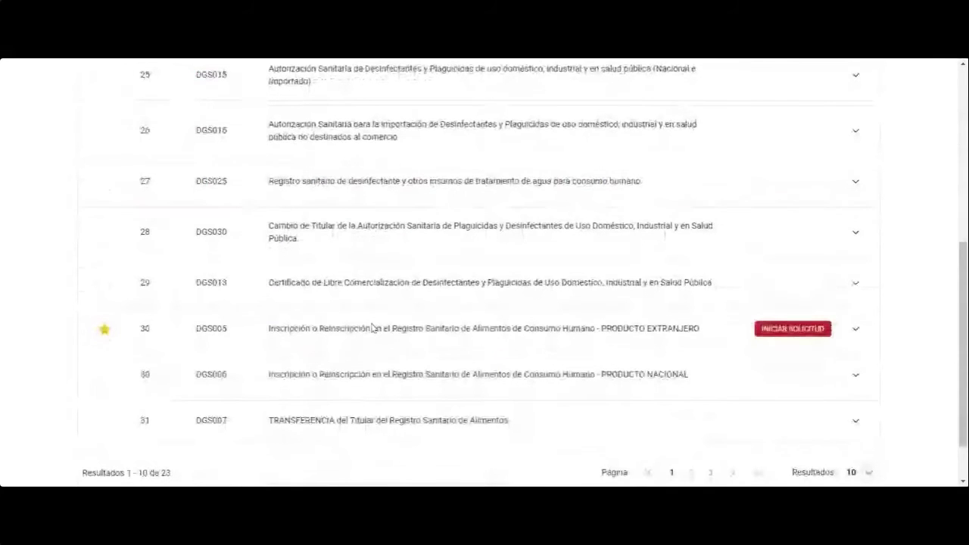
{"action": "scroll", "coordinate": [371, 328], "scroll_direction": "down", "scroll_amount": 1}
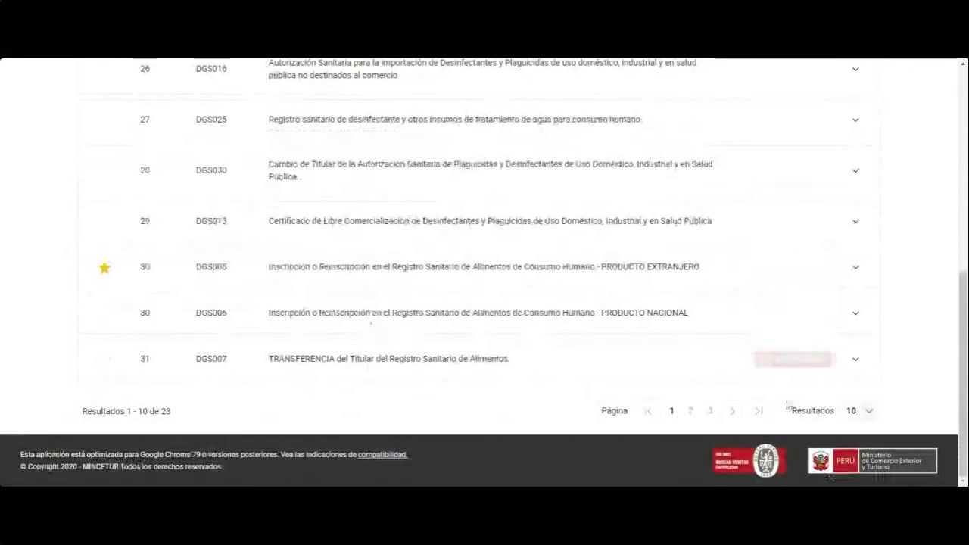
{"action": "left_click", "coordinate": [732, 412]}
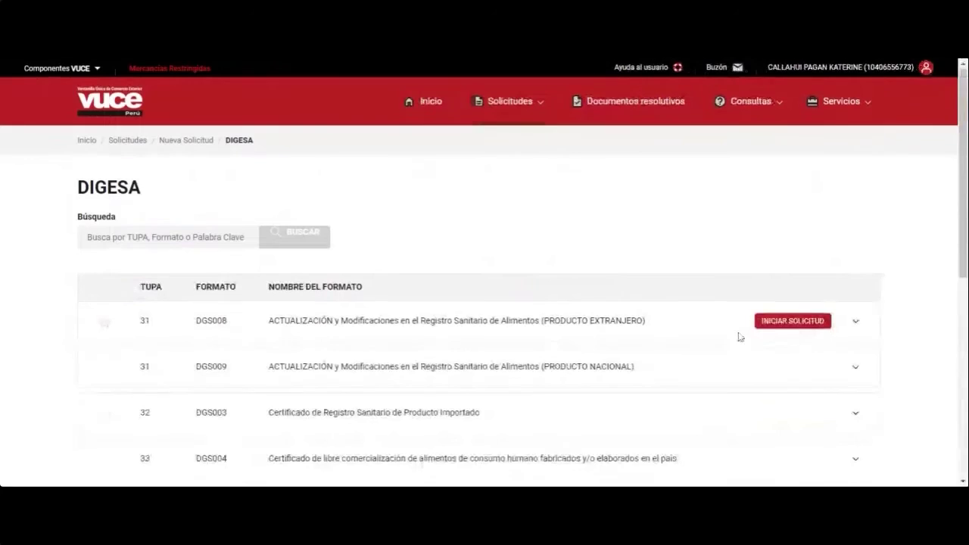
{"action": "scroll", "coordinate": [739, 336], "scroll_direction": "down", "scroll_amount": 5}
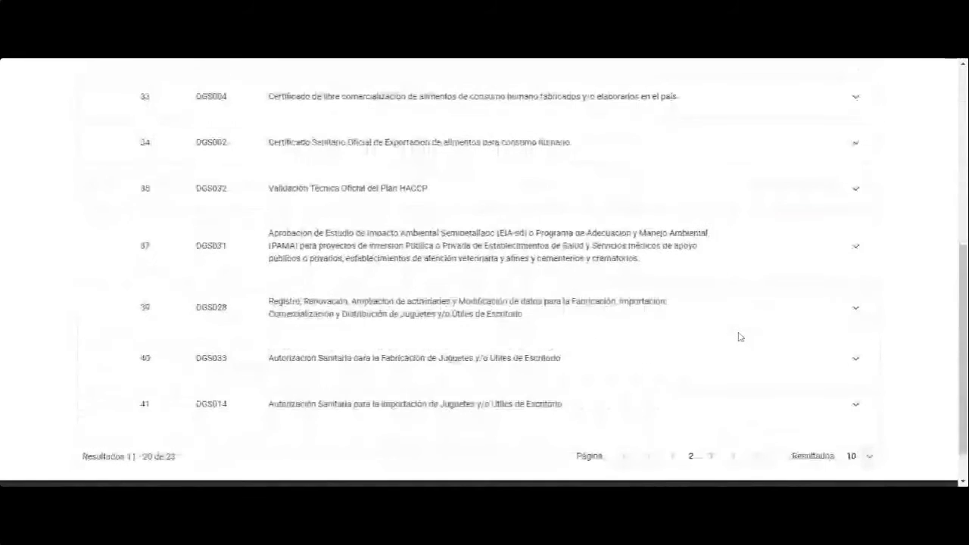
{"action": "scroll", "coordinate": [740, 336], "scroll_direction": "down", "scroll_amount": 1}
{"action": "scroll", "coordinate": [740, 336], "scroll_direction": "up", "scroll_amount": 3}
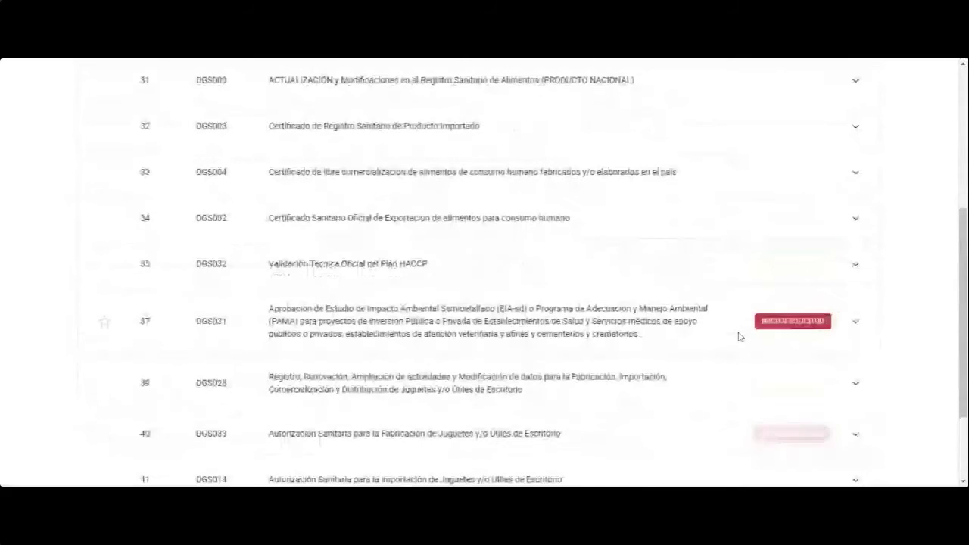
{"action": "scroll", "coordinate": [739, 336], "scroll_direction": "down", "scroll_amount": 1}
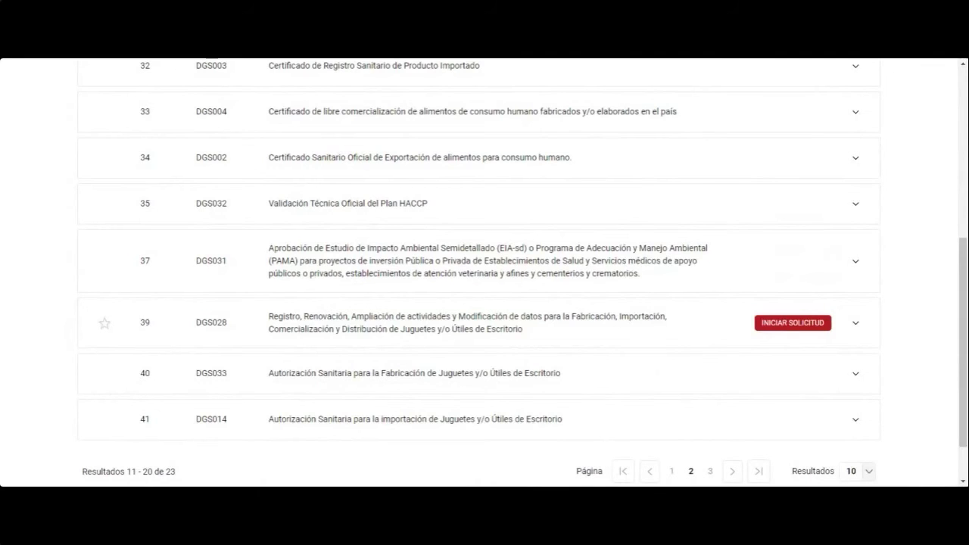
Step: Return to the first page of DIGESA formats and expand the details of format DGS005, PRODUCTO EXTRANJERO
{"action": "scroll", "coordinate": [739, 336], "scroll_direction": "up", "scroll_amount": 1}
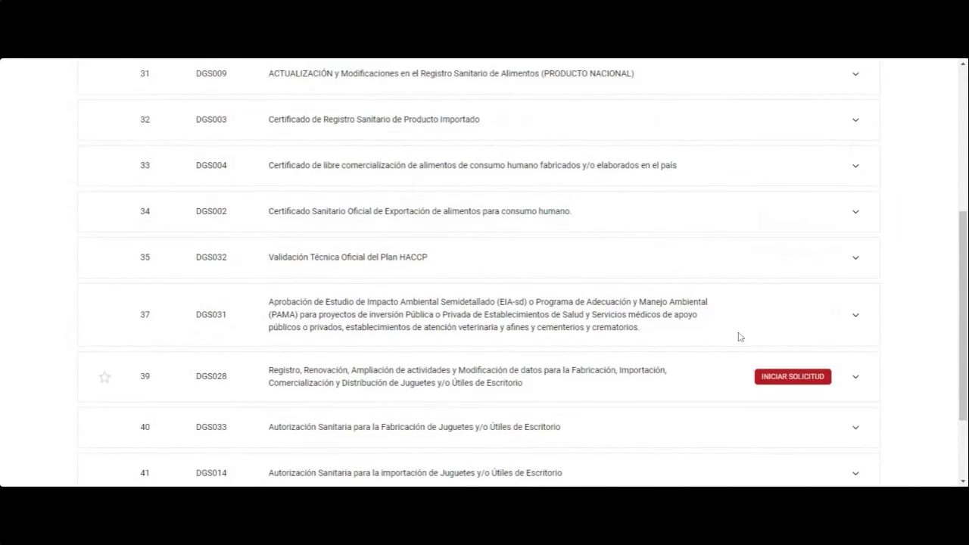
{"action": "scroll", "coordinate": [740, 337], "scroll_direction": "up", "scroll_amount": 2}
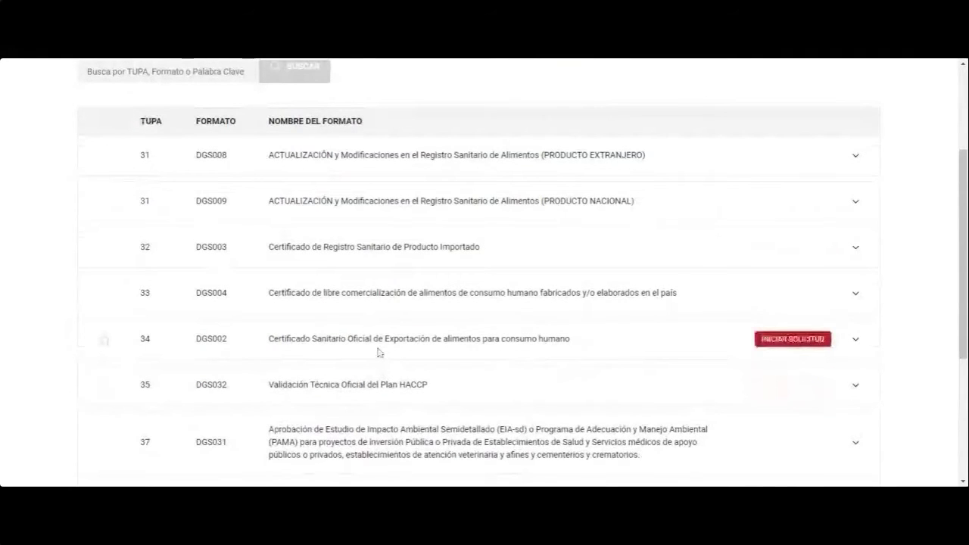
{"action": "scroll", "coordinate": [375, 352], "scroll_direction": "down", "scroll_amount": 3}
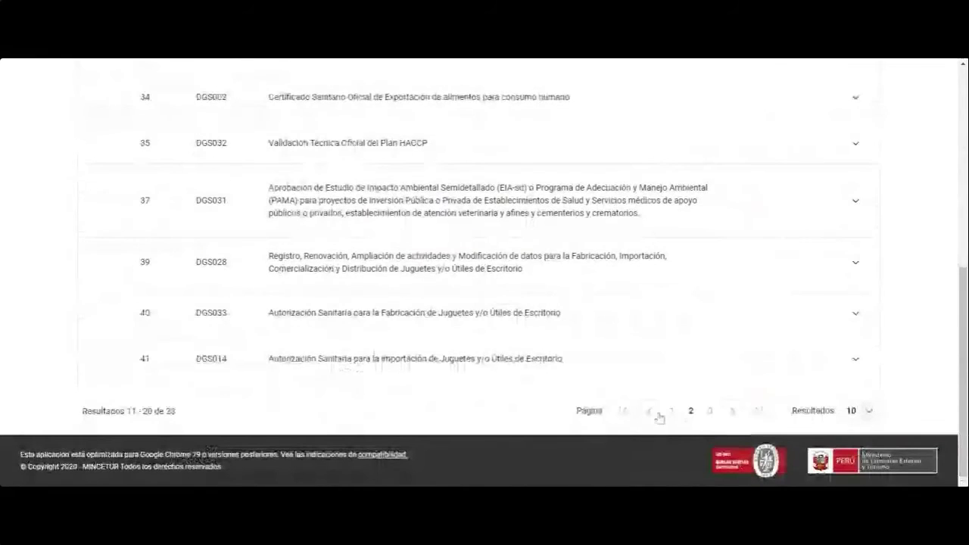
{"action": "left_click", "coordinate": [654, 411]}
{"action": "scroll", "coordinate": [663, 403], "scroll_direction": "down", "scroll_amount": 2}
{"action": "scroll", "coordinate": [663, 403], "scroll_direction": "down", "scroll_amount": 3}
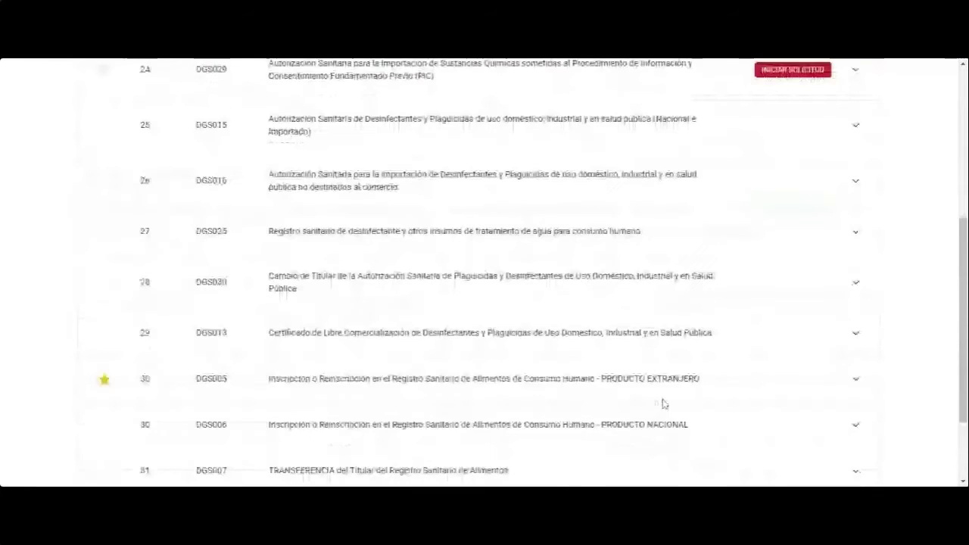
{"action": "mouse_move", "coordinate": [567, 340]}
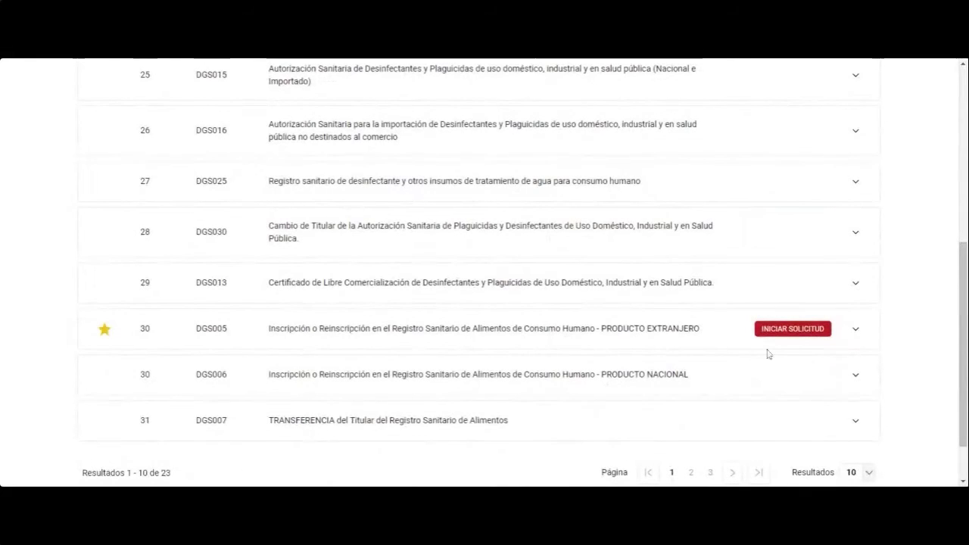
{"action": "left_click", "coordinate": [856, 332]}
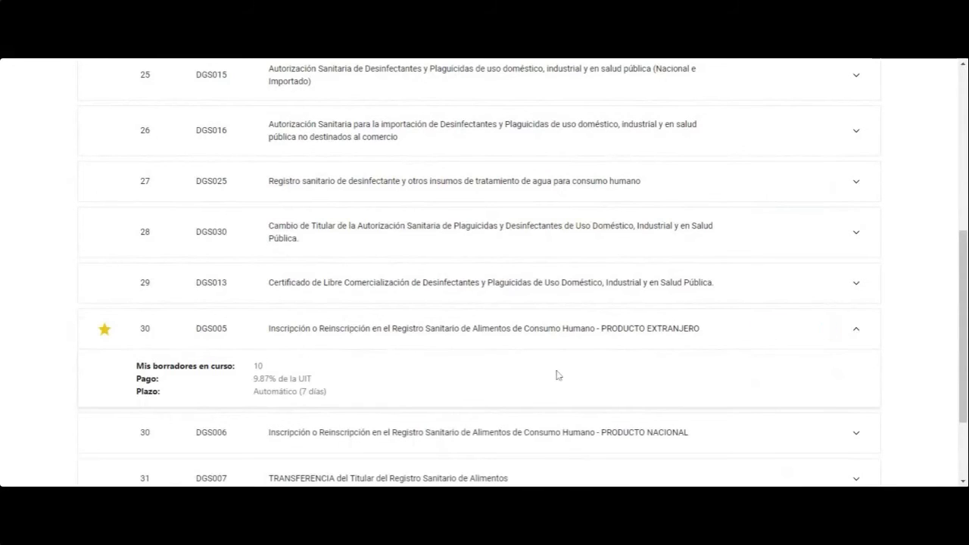
Step: Highlight the drafts in progress, payment and processing time entries in the DGS005 format details
{"action": "double_click", "coordinate": [256, 367]}
{"action": "left_click", "coordinate": [314, 388]}
{"action": "left_click_drag", "start_coordinate": [314, 385], "coordinate": [251, 382]}
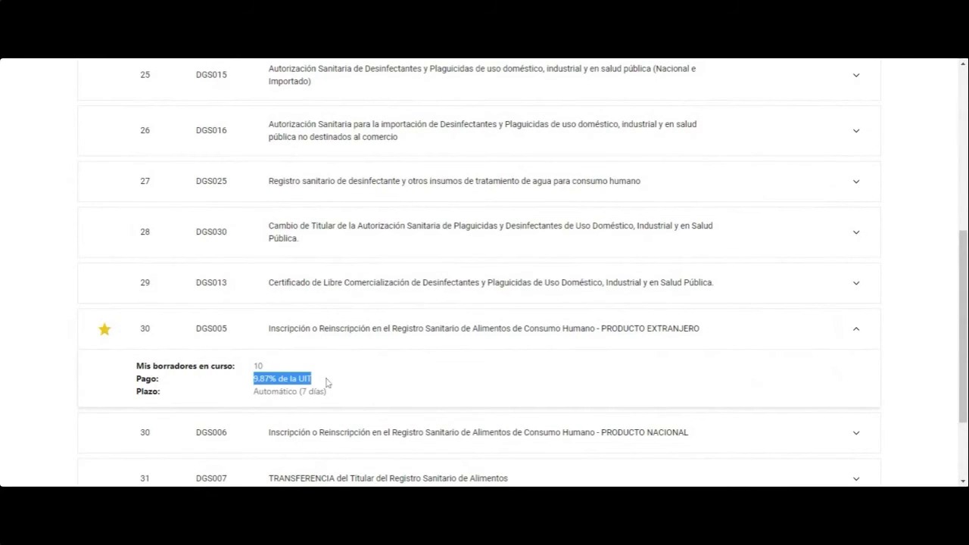
{"action": "left_click_drag", "start_coordinate": [324, 394], "coordinate": [265, 391]}
{"action": "left_click", "coordinate": [351, 403]}
Step: Start a DGS005 request with Inscripción as the Tipo de Trámite and save the format
{"action": "mouse_move", "coordinate": [319, 355]}
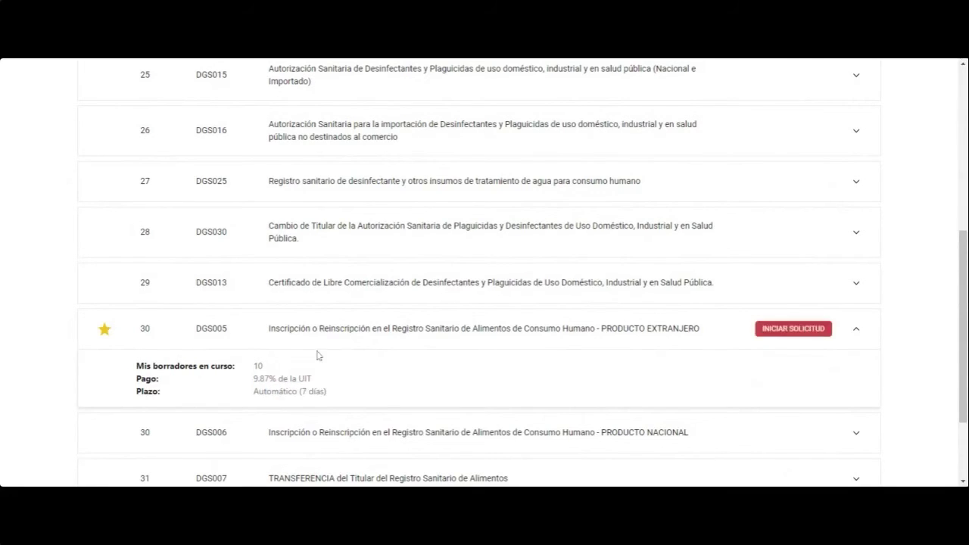
{"action": "left_click", "coordinate": [771, 333]}
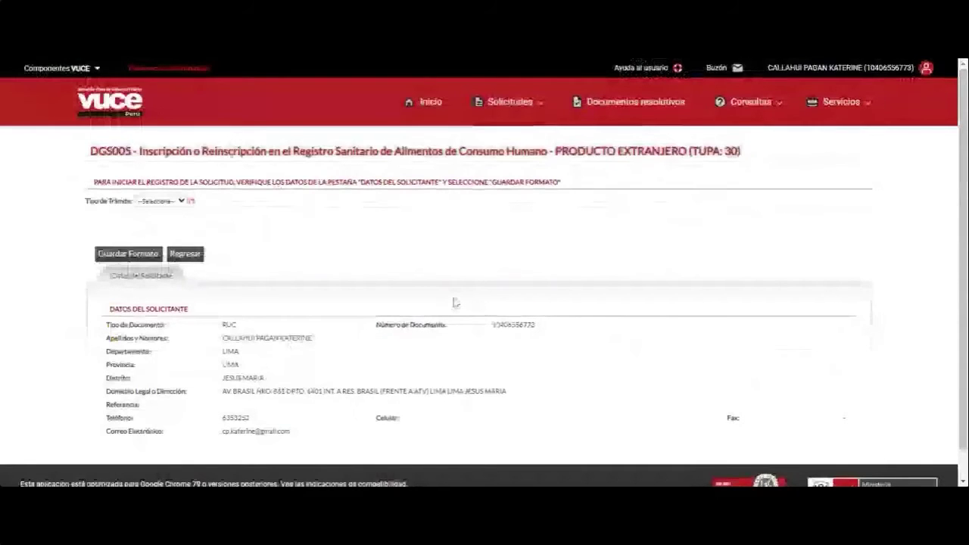
{"action": "scroll", "coordinate": [447, 294], "scroll_direction": "up", "scroll_amount": 1}
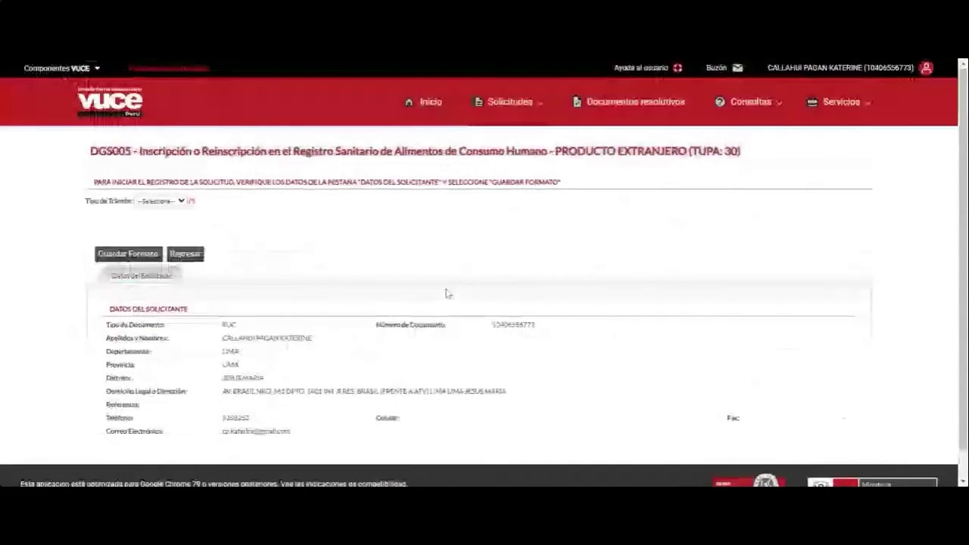
{"action": "left_click", "coordinate": [182, 213]}
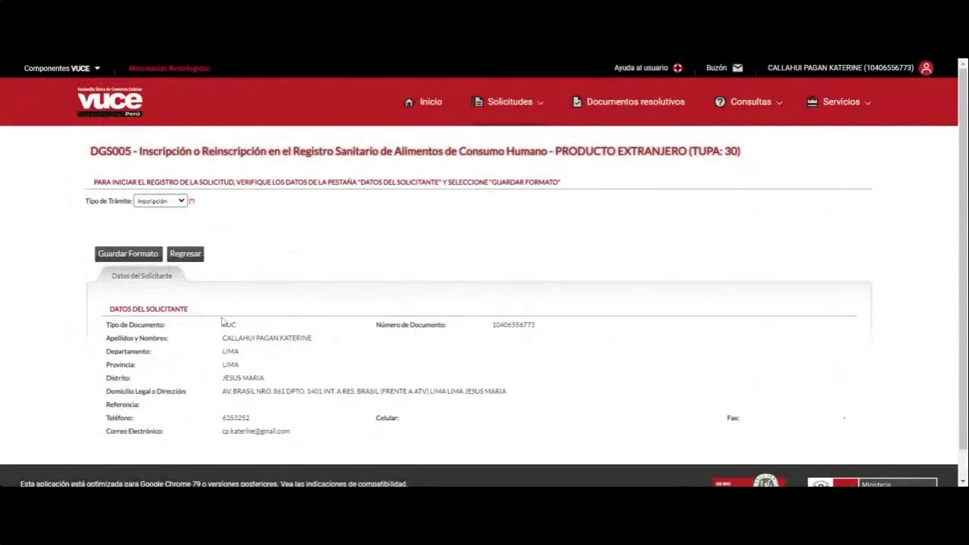
{"action": "left_click", "coordinate": [132, 257]}
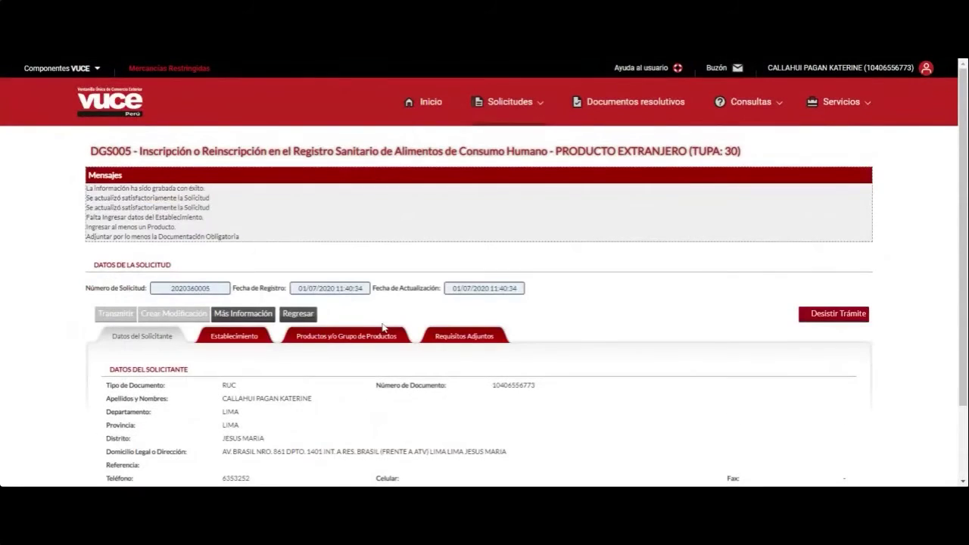
Step: Show the Establecimiento data and highlight the messages about missing establishment data, product and mandatory documentation
{"action": "left_click", "coordinate": [236, 338]}
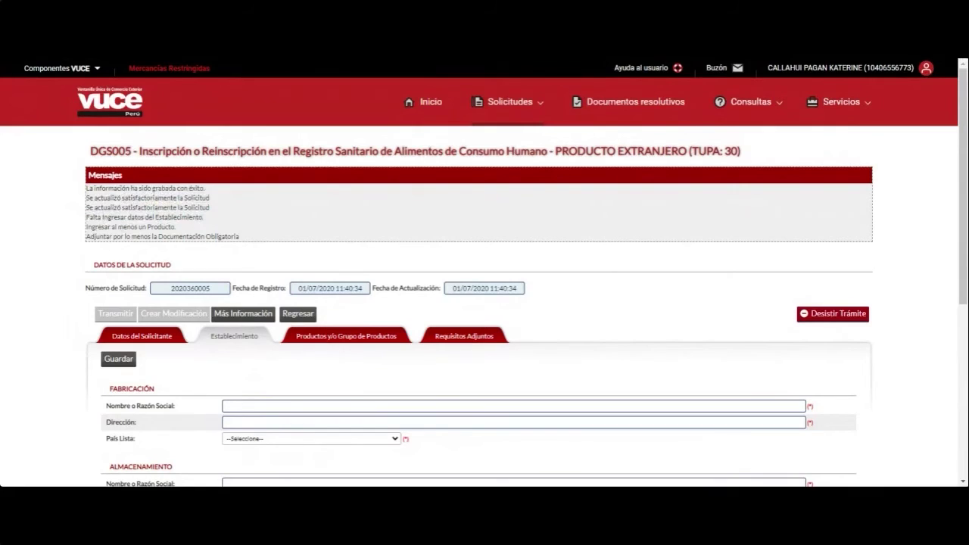
{"action": "left_click_drag", "start_coordinate": [88, 218], "coordinate": [216, 219]}
{"action": "left_click_drag", "start_coordinate": [92, 228], "coordinate": [171, 227]}
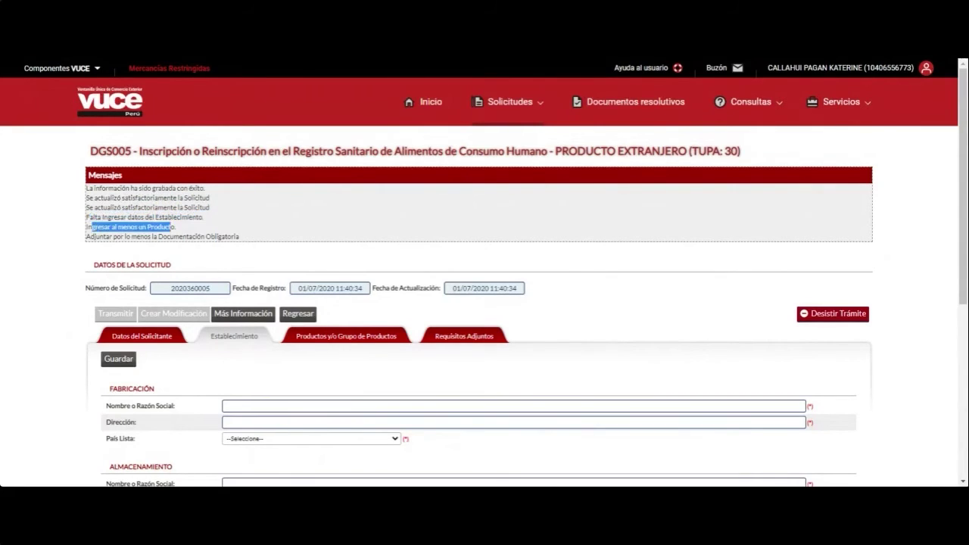
{"action": "left_click_drag", "start_coordinate": [245, 239], "coordinate": [257, 256]}
{"action": "left_click", "coordinate": [255, 256]}
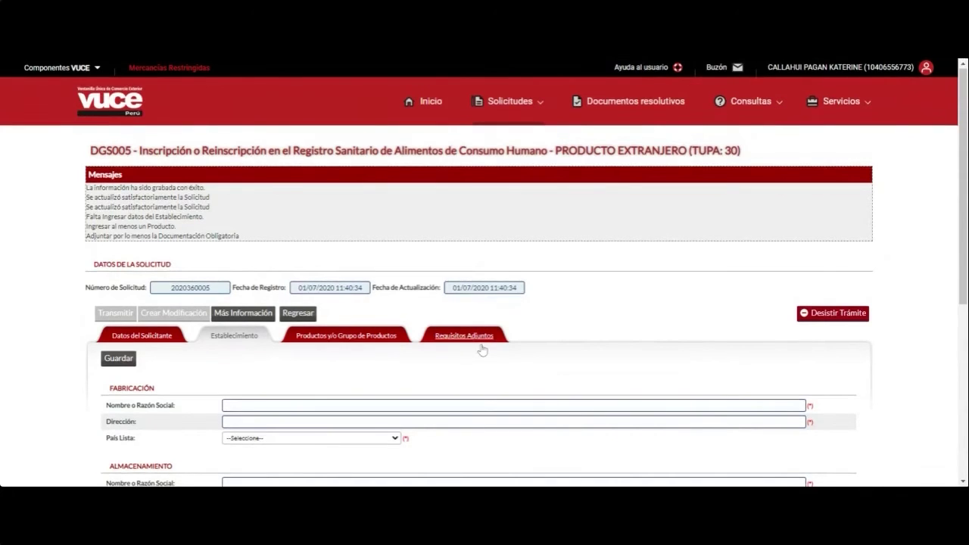
Step: Examine the Fabricación, Almacenamiento and legal representative fields of the establishment form, highlighting the País Lista mandatory mark
{"action": "scroll", "coordinate": [482, 349], "scroll_direction": "down", "scroll_amount": 3}
{"action": "scroll", "coordinate": [482, 302], "scroll_direction": "down", "scroll_amount": 1}
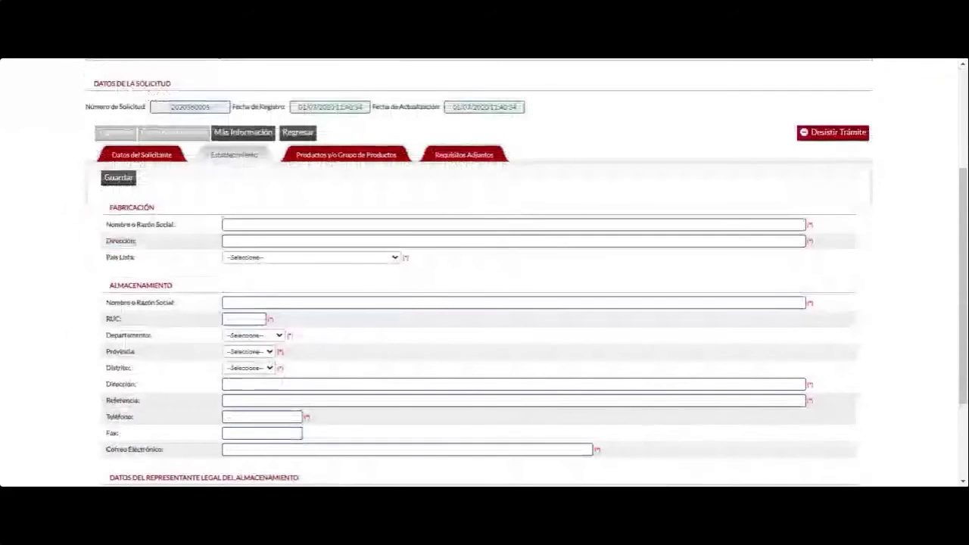
{"action": "scroll", "coordinate": [481, 347], "scroll_direction": "down", "scroll_amount": 1}
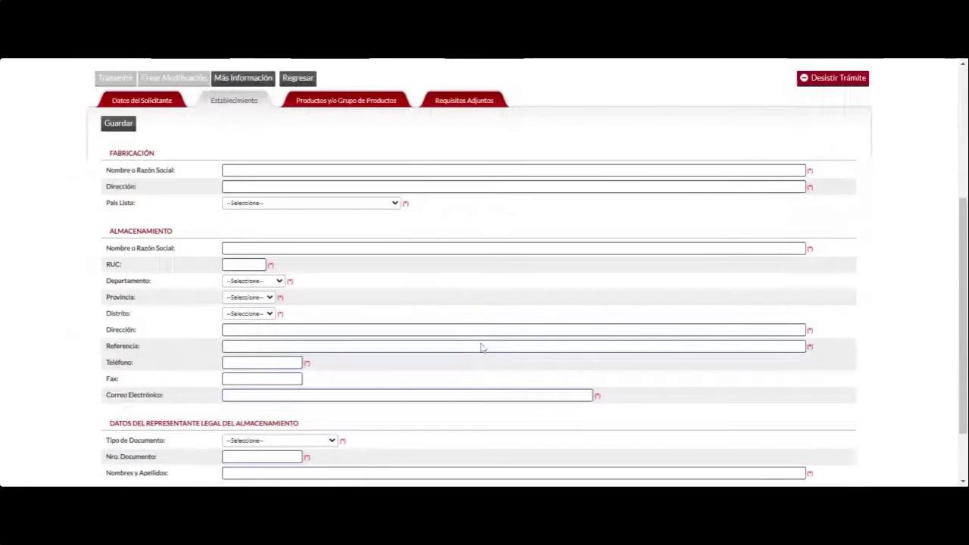
{"action": "double_click", "coordinate": [405, 197]}
{"action": "scroll", "coordinate": [407, 255], "scroll_direction": "down", "scroll_amount": 1}
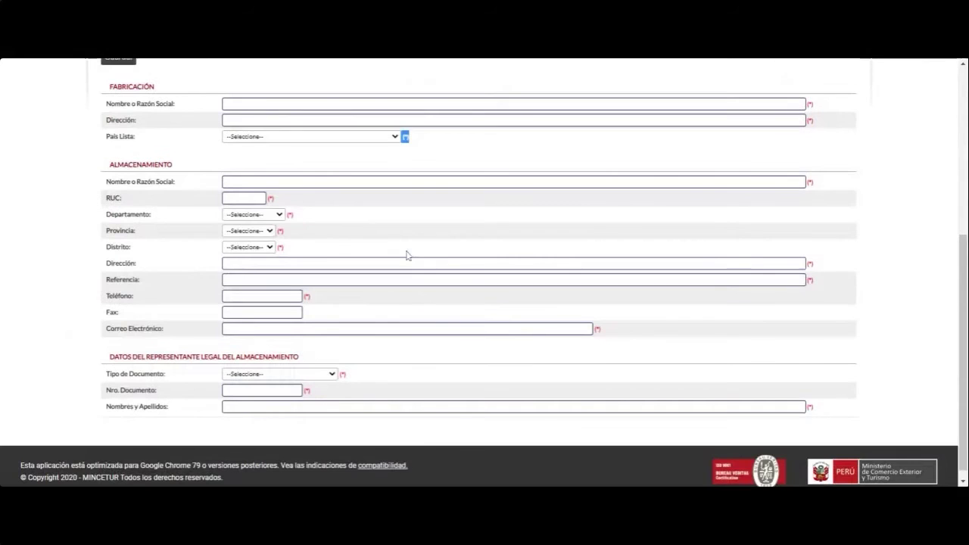
{"action": "scroll", "coordinate": [407, 255], "scroll_direction": "up", "scroll_amount": 4}
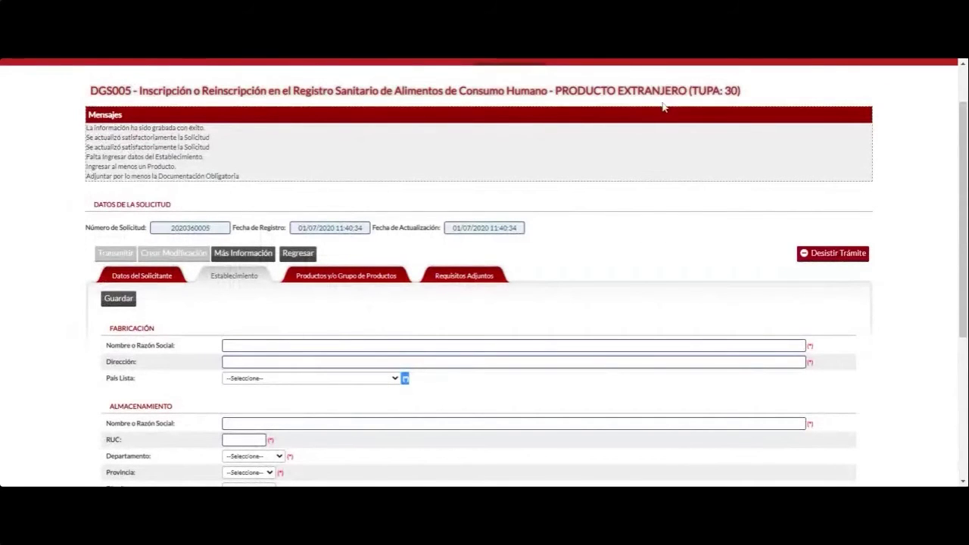
{"action": "scroll", "coordinate": [573, 190], "scroll_direction": "down", "scroll_amount": 3}
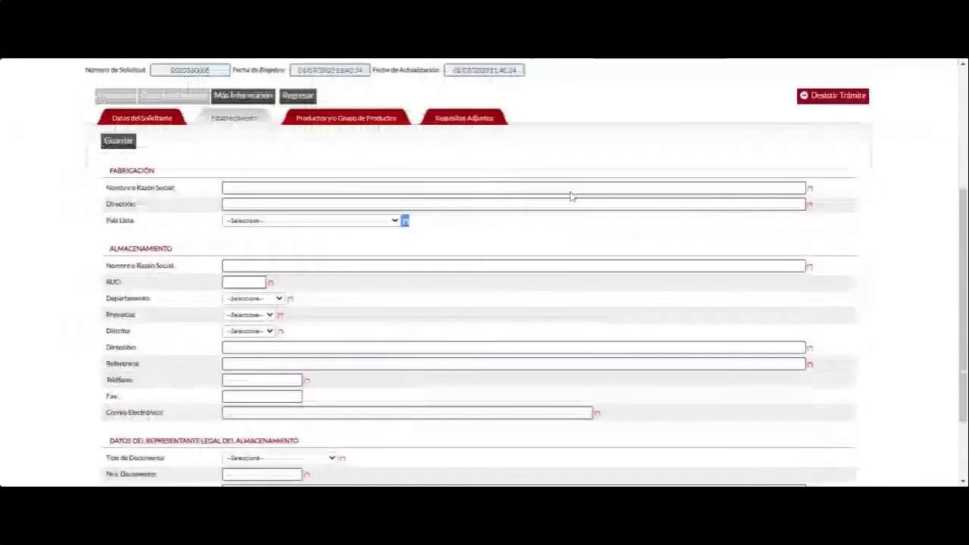
{"action": "scroll", "coordinate": [571, 195], "scroll_direction": "down", "scroll_amount": 2}
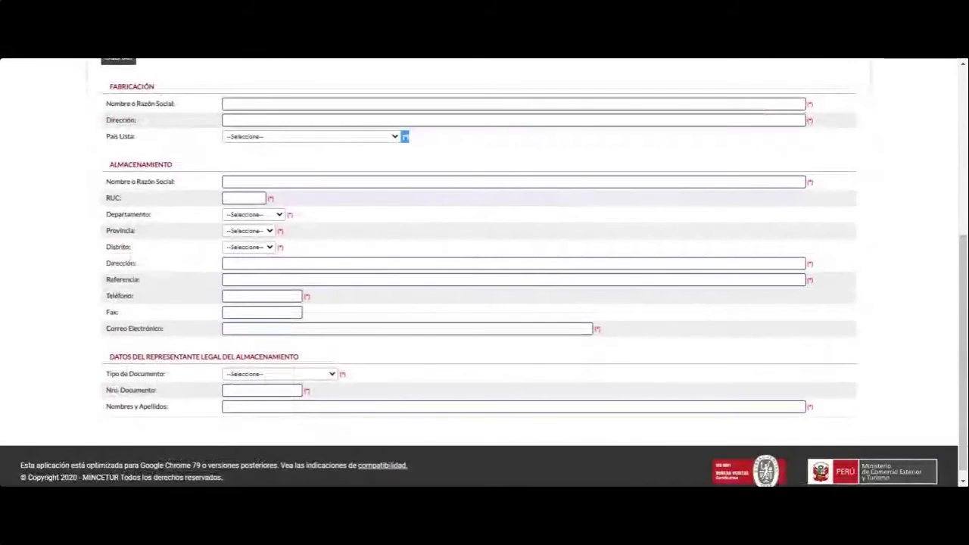
Step: Begin a new product in the request and search the national subheadings by the description "L"
{"action": "scroll", "coordinate": [401, 305], "scroll_direction": "up", "scroll_amount": 1}
{"action": "scroll", "coordinate": [401, 305], "scroll_direction": "up", "scroll_amount": 1}
{"action": "left_click", "coordinate": [341, 158]}
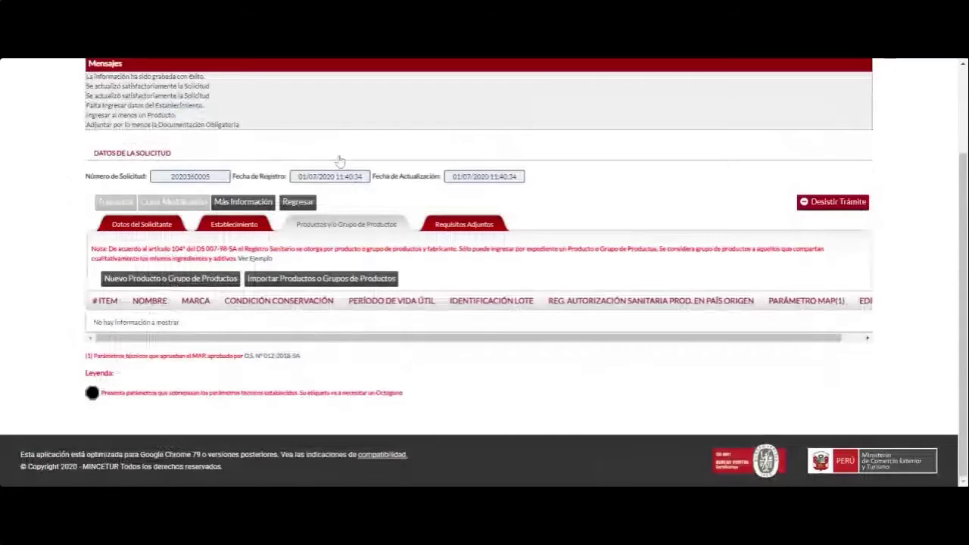
{"action": "left_click", "coordinate": [184, 280]}
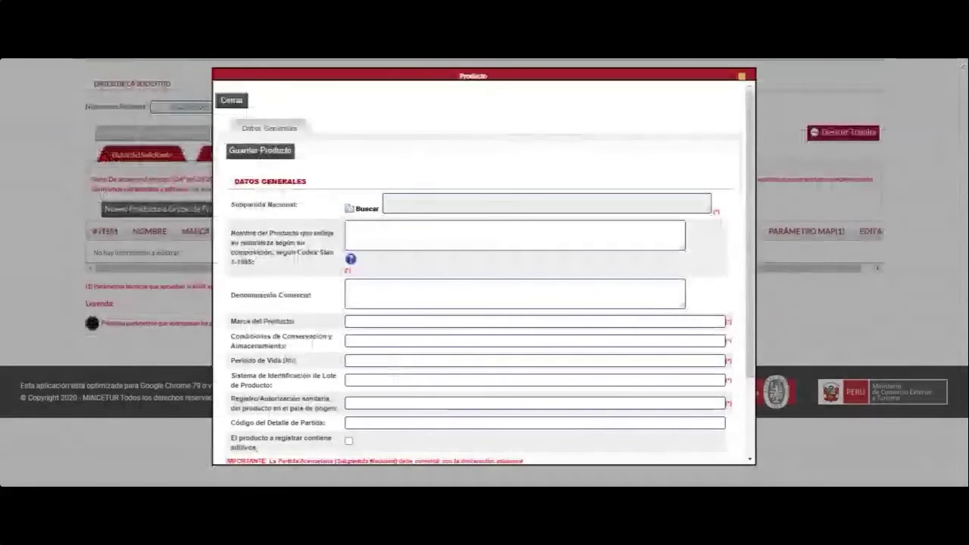
{"action": "left_click", "coordinate": [364, 208]}
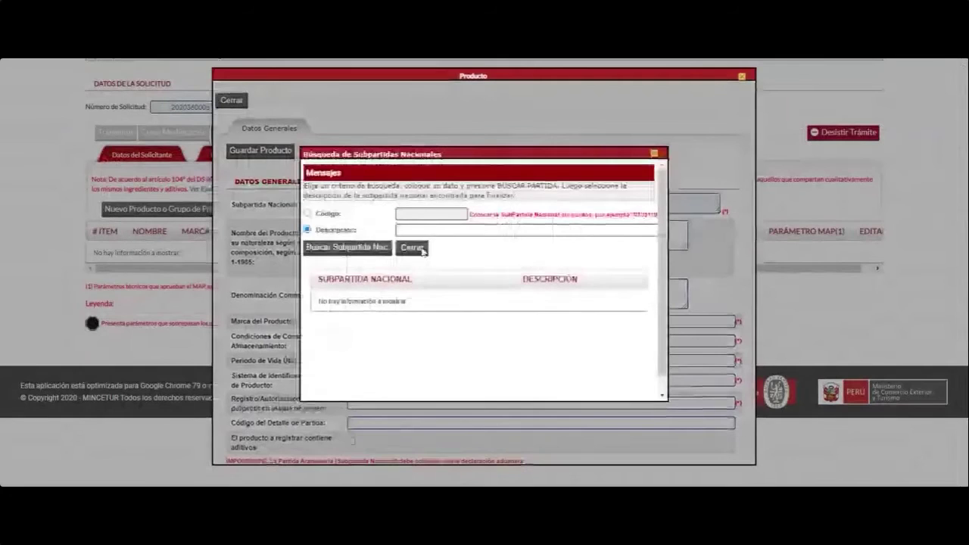
{"action": "left_click", "coordinate": [405, 230]}
{"action": "type", "text": "L"}
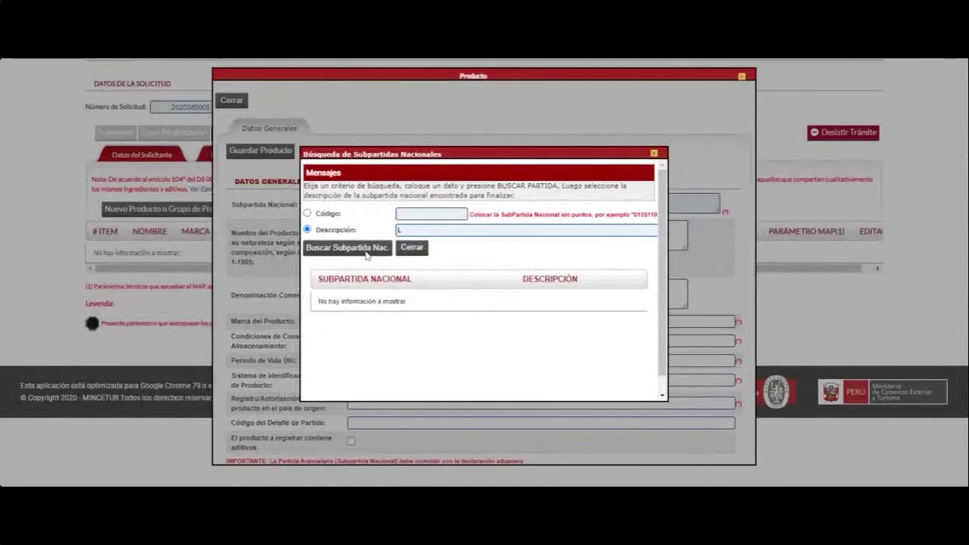
{"action": "left_click", "coordinate": [366, 254]}
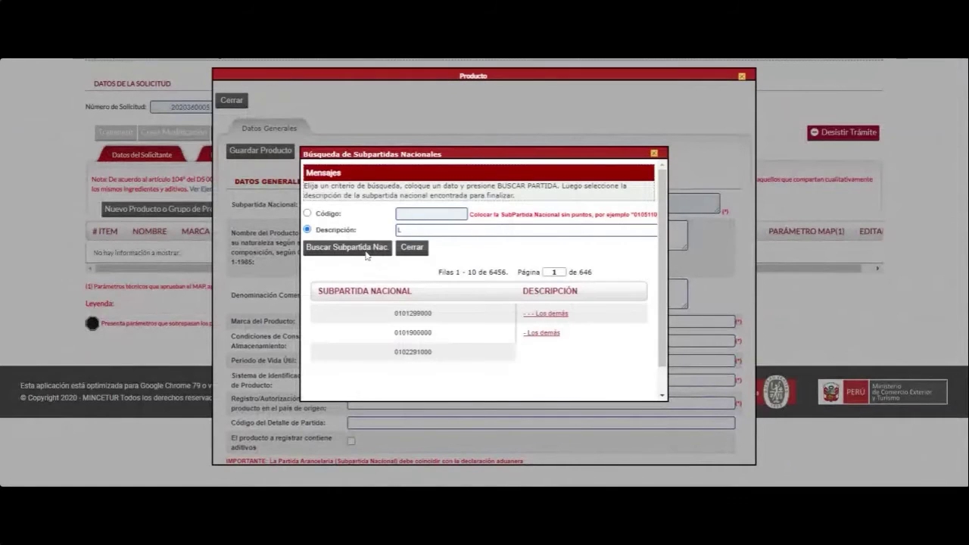
{"action": "scroll", "coordinate": [534, 314], "scroll_direction": "down", "scroll_amount": 1}
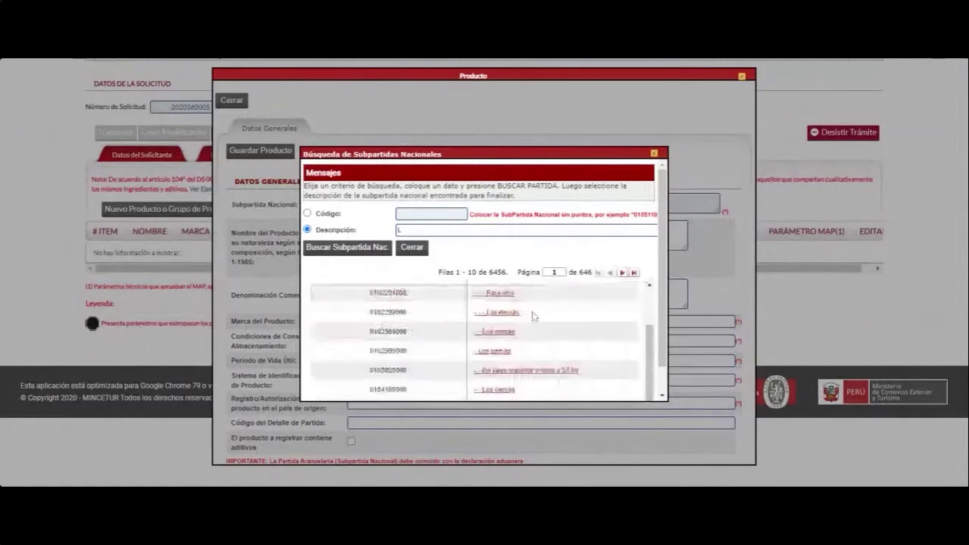
{"action": "scroll", "coordinate": [534, 317], "scroll_direction": "down", "scroll_amount": 1}
{"action": "scroll", "coordinate": [522, 344], "scroll_direction": "down", "scroll_amount": 1}
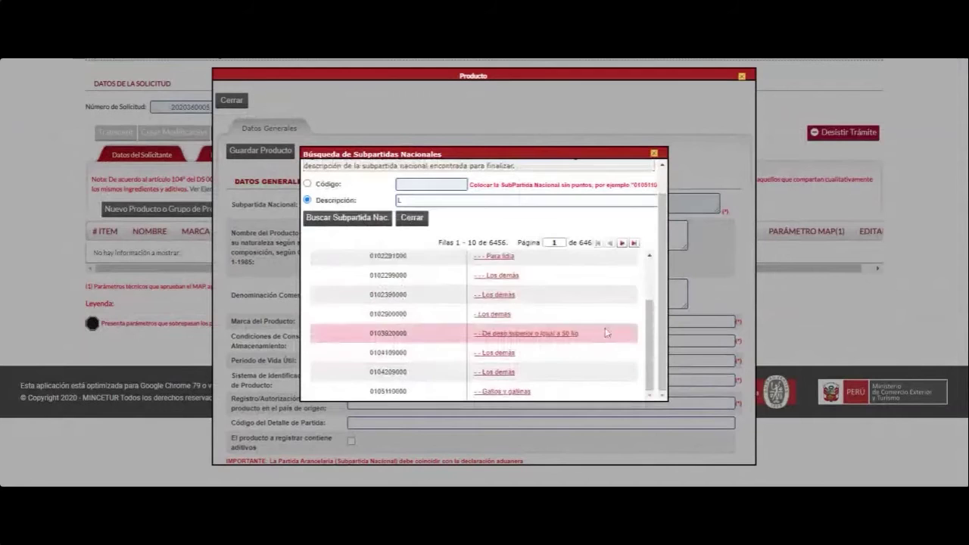
{"action": "left_click", "coordinate": [622, 244]}
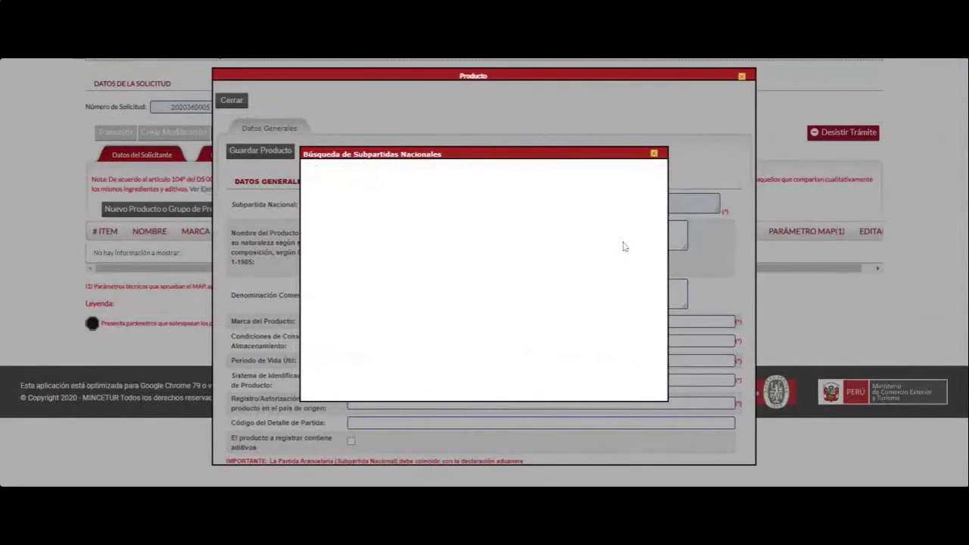
{"action": "scroll", "coordinate": [563, 327], "scroll_direction": "down", "scroll_amount": 3}
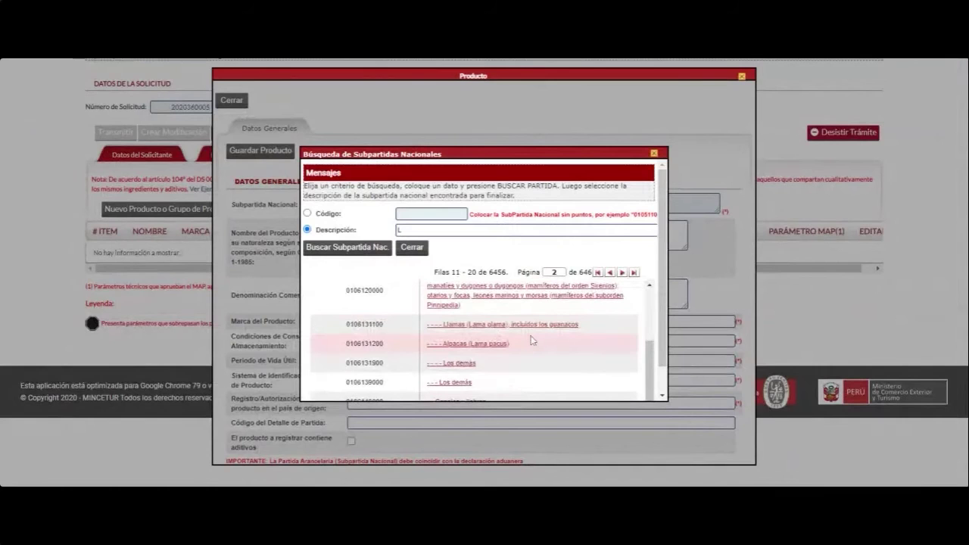
{"action": "scroll", "coordinate": [532, 340], "scroll_direction": "down", "scroll_amount": 1}
{"action": "scroll", "coordinate": [532, 340], "scroll_direction": "up", "scroll_amount": 1}
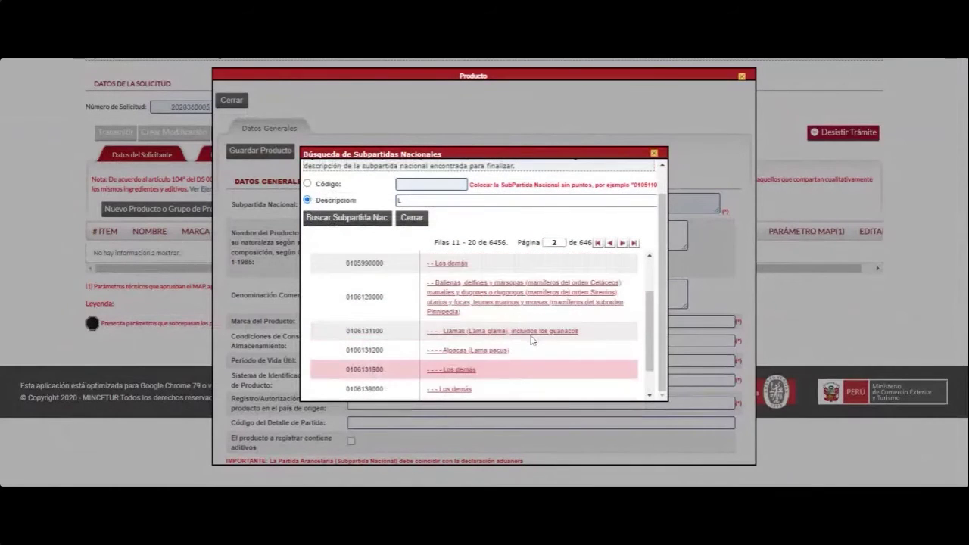
{"action": "scroll", "coordinate": [532, 341], "scroll_direction": "up", "scroll_amount": 2}
{"action": "left_click", "coordinate": [478, 297]}
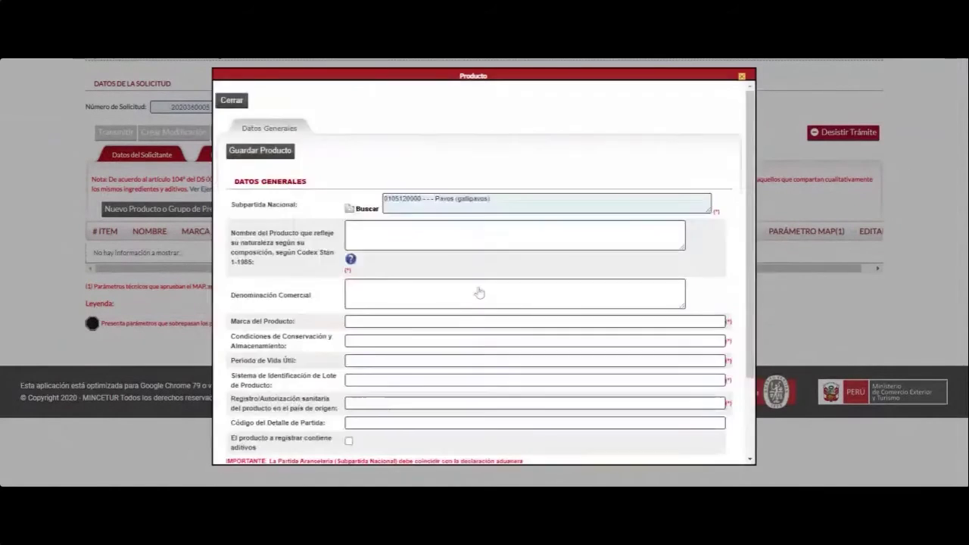
Step: Examine the new product's general data and Clasificación fields, consult the classification name search, and close the product without saving
{"action": "scroll", "coordinate": [430, 272], "scroll_direction": "down", "scroll_amount": 1}
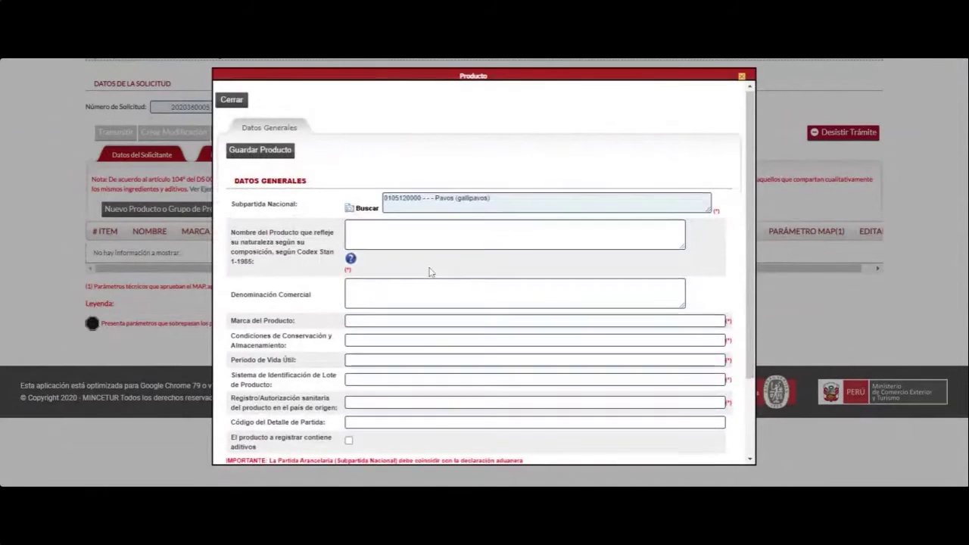
{"action": "scroll", "coordinate": [430, 273], "scroll_direction": "down", "scroll_amount": 1}
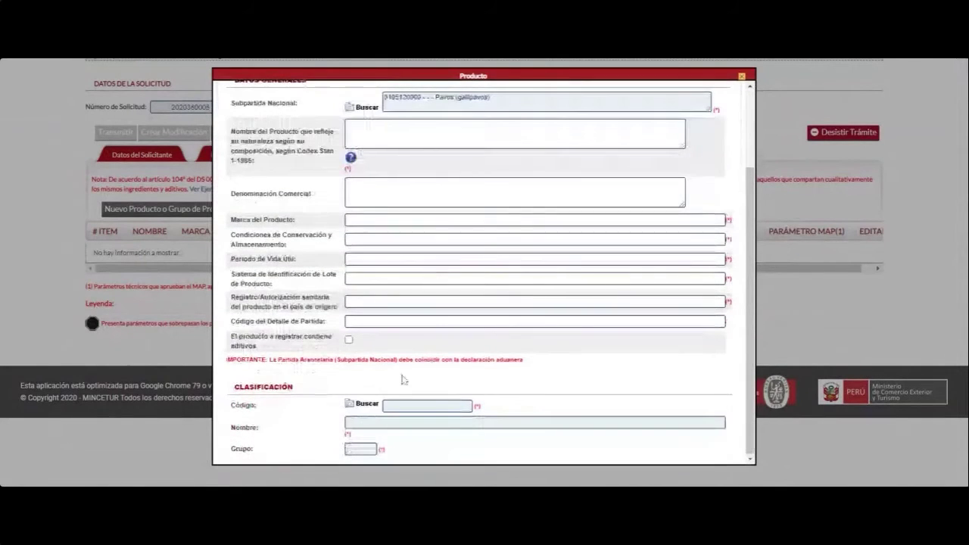
{"action": "left_click", "coordinate": [362, 405]}
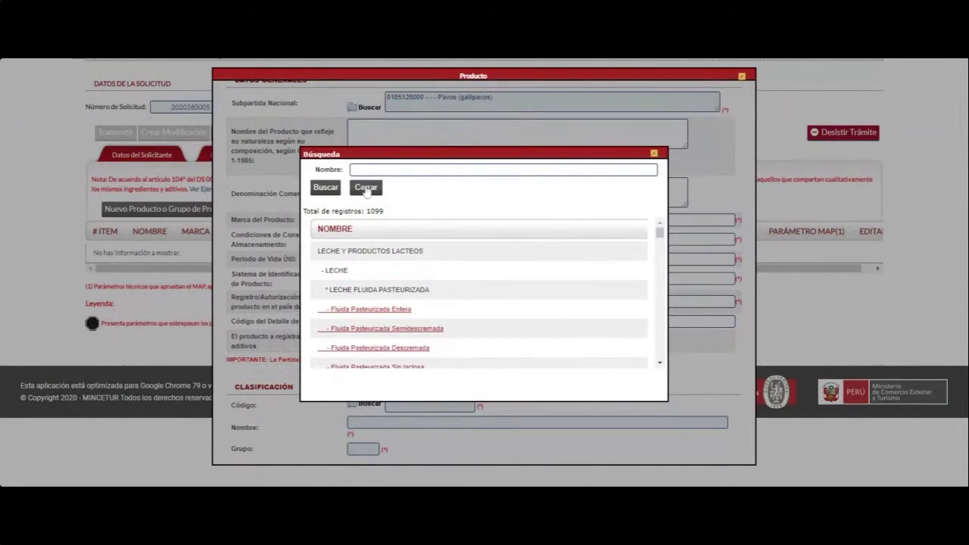
{"action": "left_click", "coordinate": [434, 225]}
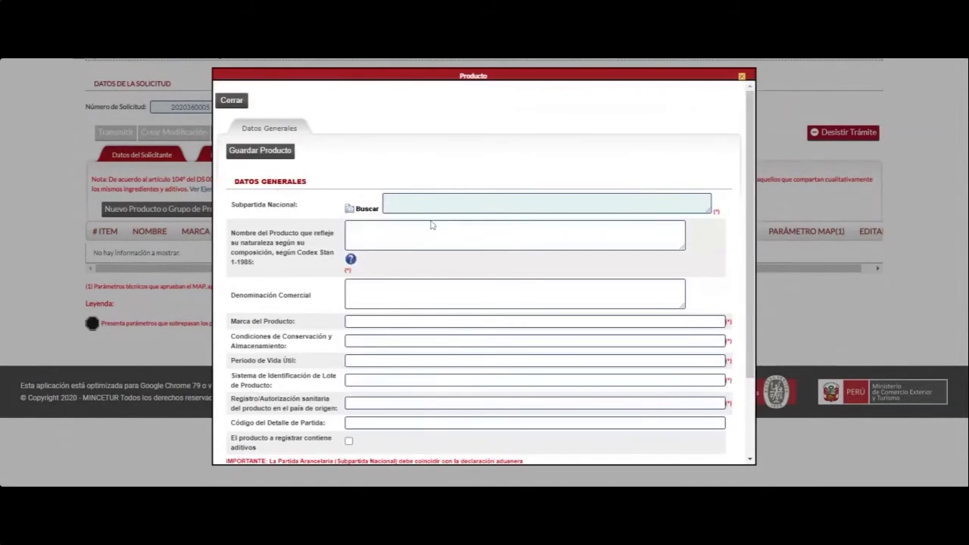
{"action": "left_click", "coordinate": [240, 102]}
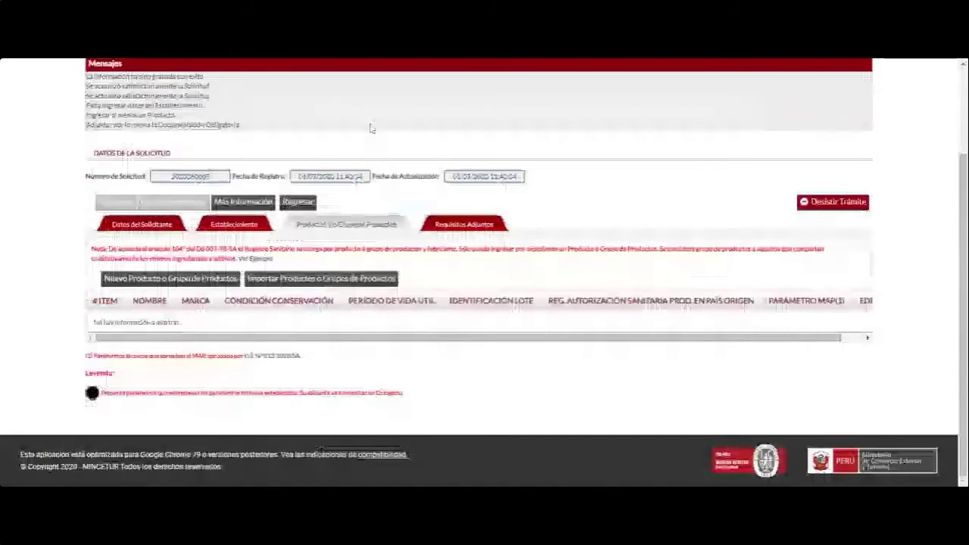
Step: Show the Requisitos Adjuntos document list, highlighting the Obligatorio heading and the second document's Sí entry, and review the IMPORTANTE notes beneath
{"action": "scroll", "coordinate": [530, 277], "scroll_direction": "down", "scroll_amount": 2}
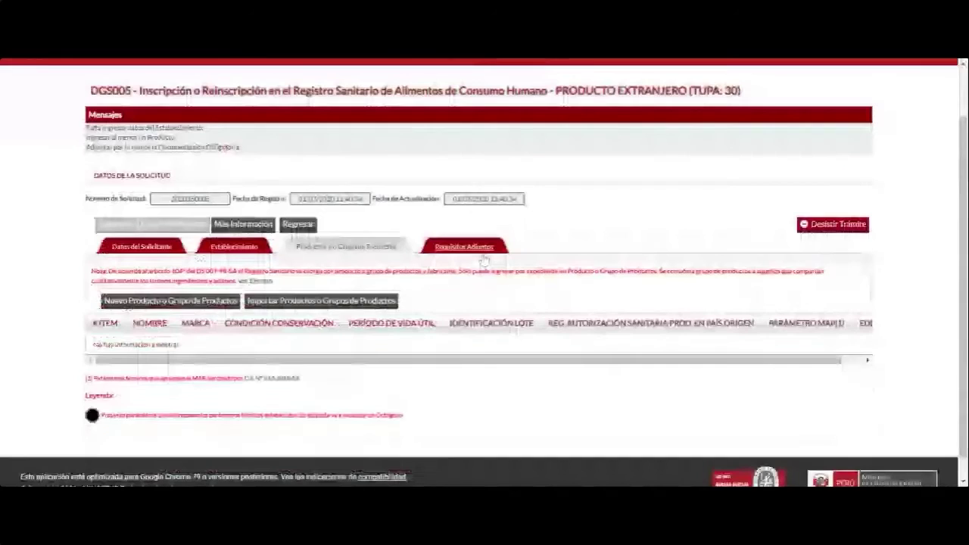
{"action": "left_click", "coordinate": [485, 251]}
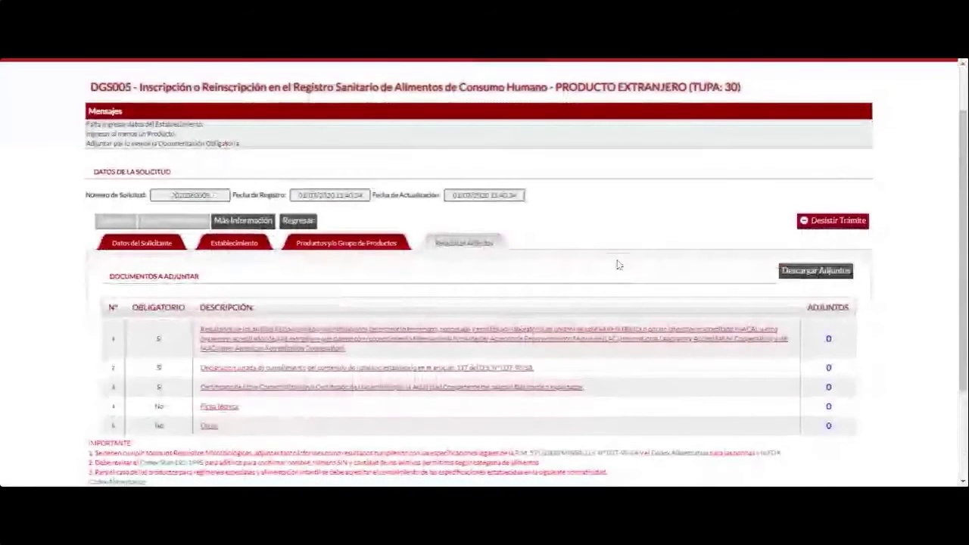
{"action": "scroll", "coordinate": [618, 264], "scroll_direction": "down", "scroll_amount": 1}
{"action": "double_click", "coordinate": [157, 282]}
{"action": "left_click_drag", "start_coordinate": [134, 247], "coordinate": [173, 266]}
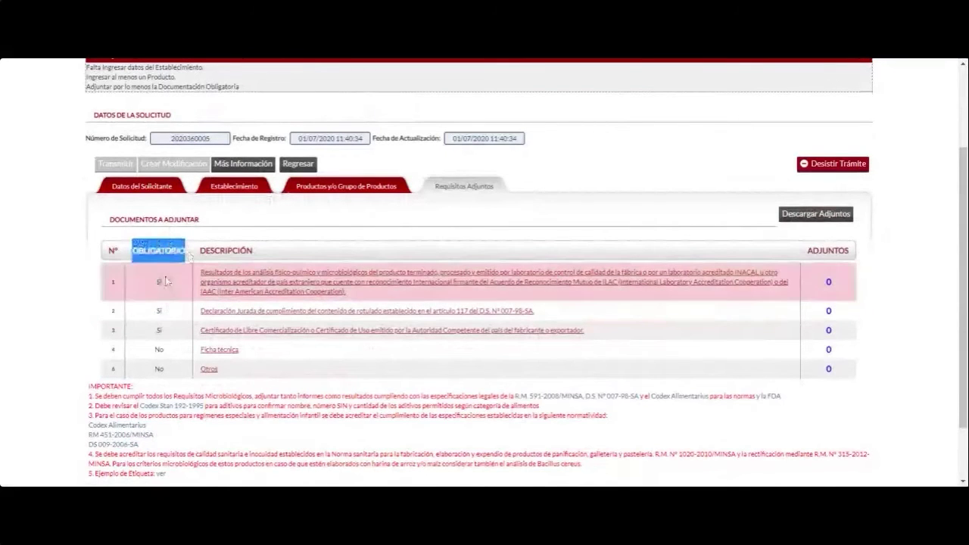
{"action": "double_click", "coordinate": [160, 312]}
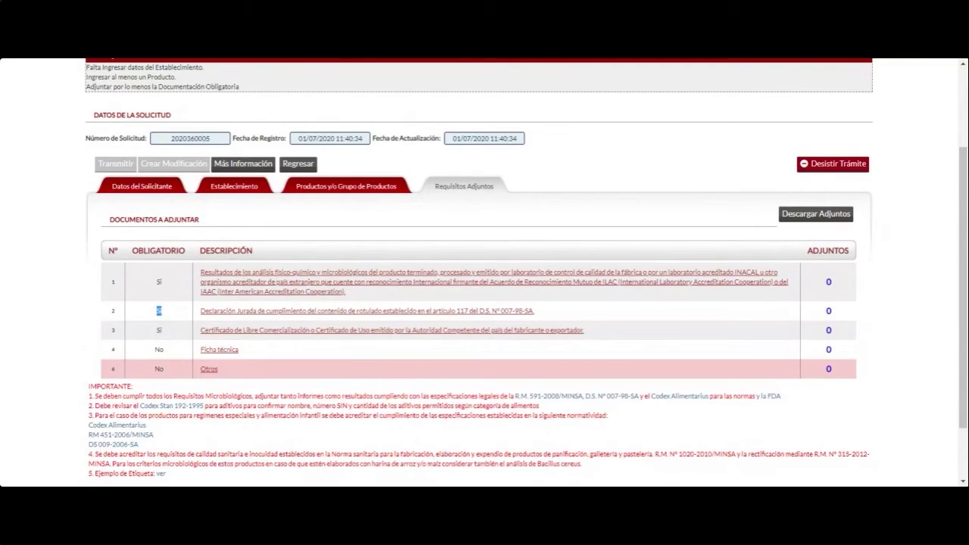
{"action": "left_click", "coordinate": [310, 385]}
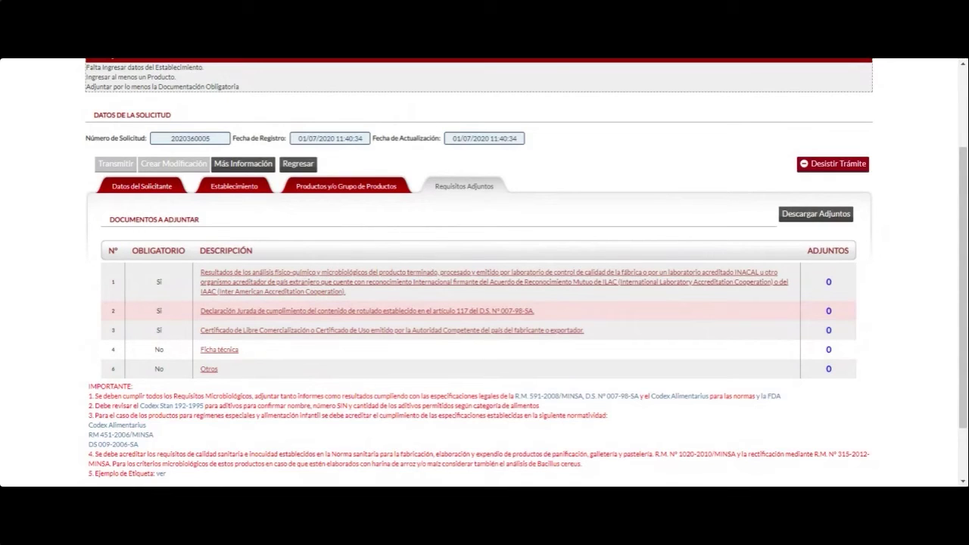
{"action": "scroll", "coordinate": [313, 321], "scroll_direction": "down", "scroll_amount": 2}
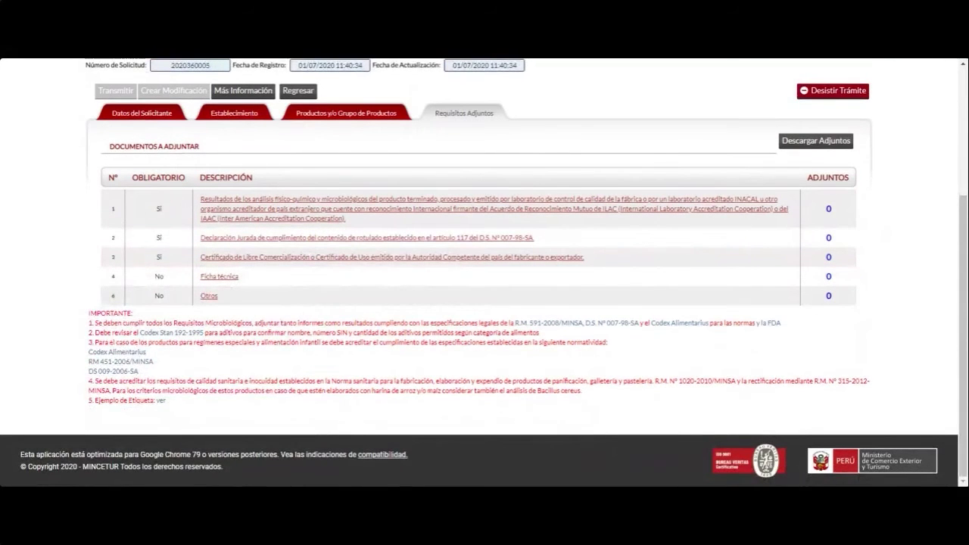
{"action": "scroll", "coordinate": [268, 389], "scroll_direction": "up", "scroll_amount": 3}
{"action": "scroll", "coordinate": [268, 389], "scroll_direction": "down", "scroll_amount": 3}
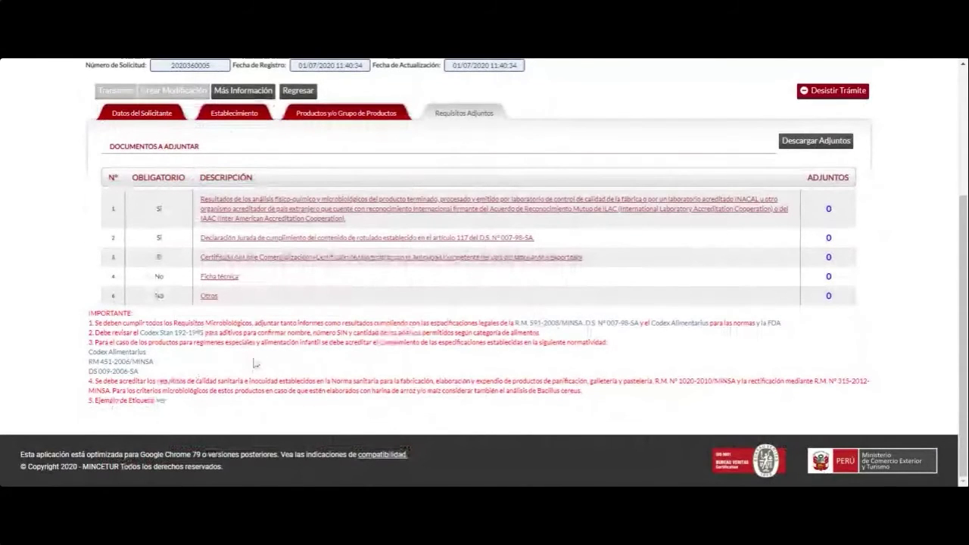
Step: Upload the VUCE HojaResumen (1) PDF as the Declaración Jurada de cumplimiento del contenido de rotulado attachment
{"action": "scroll", "coordinate": [345, 324], "scroll_direction": "up", "scroll_amount": 1}
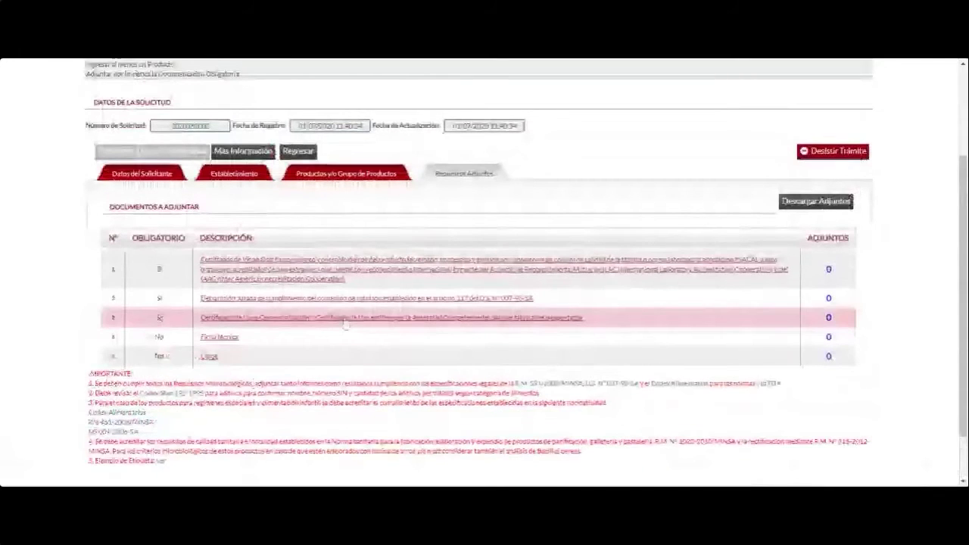
{"action": "left_click", "coordinate": [344, 298]}
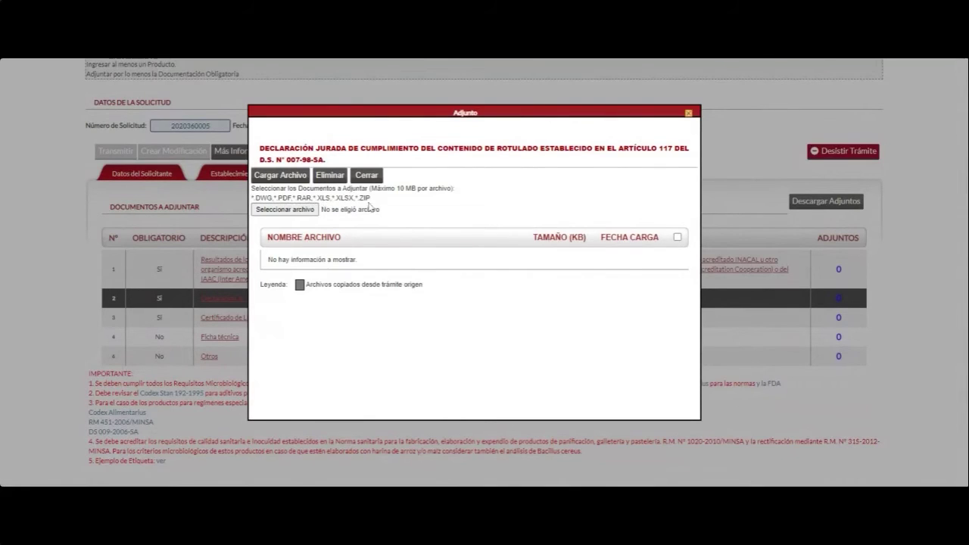
{"action": "left_click", "coordinate": [305, 215]}
{"action": "left_click", "coordinate": [305, 215]}
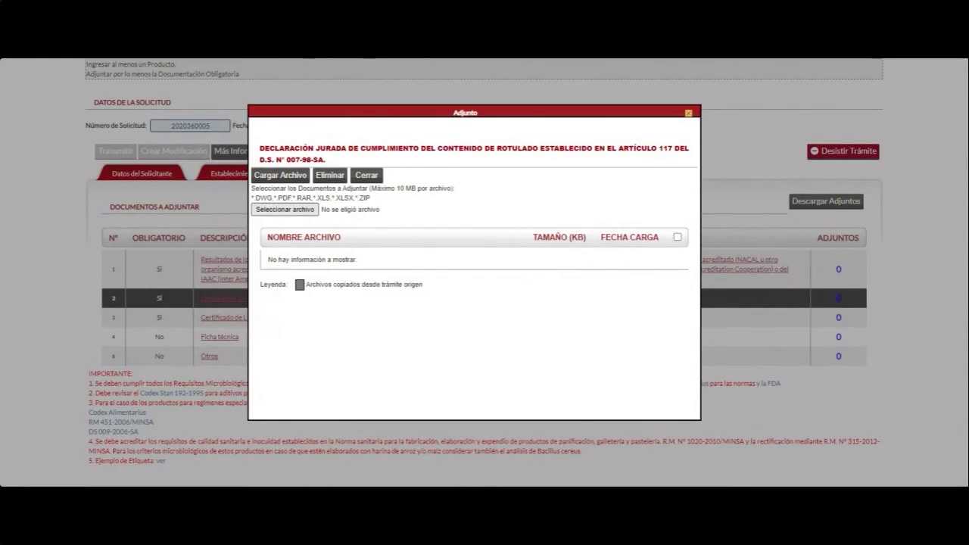
{"action": "key", "text": "Return"}
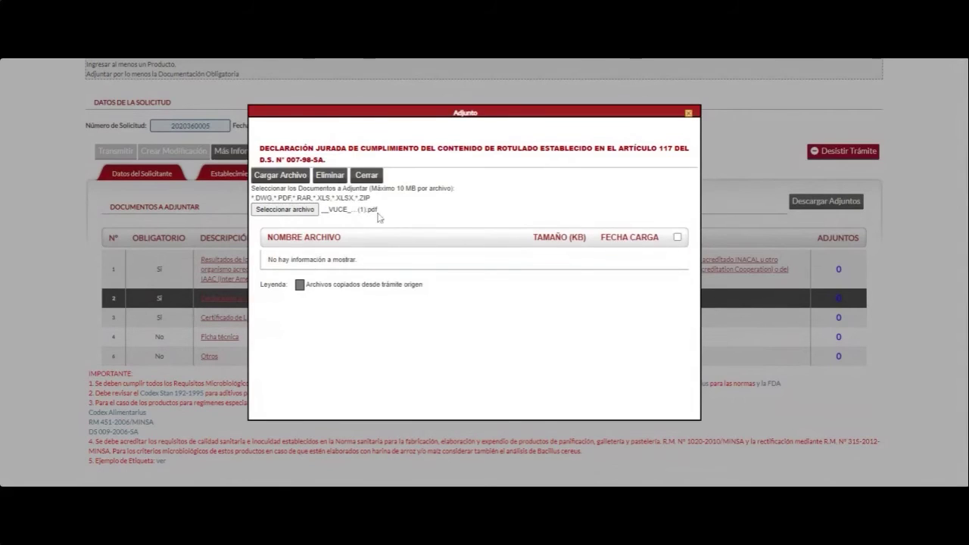
{"action": "left_click", "coordinate": [281, 176]}
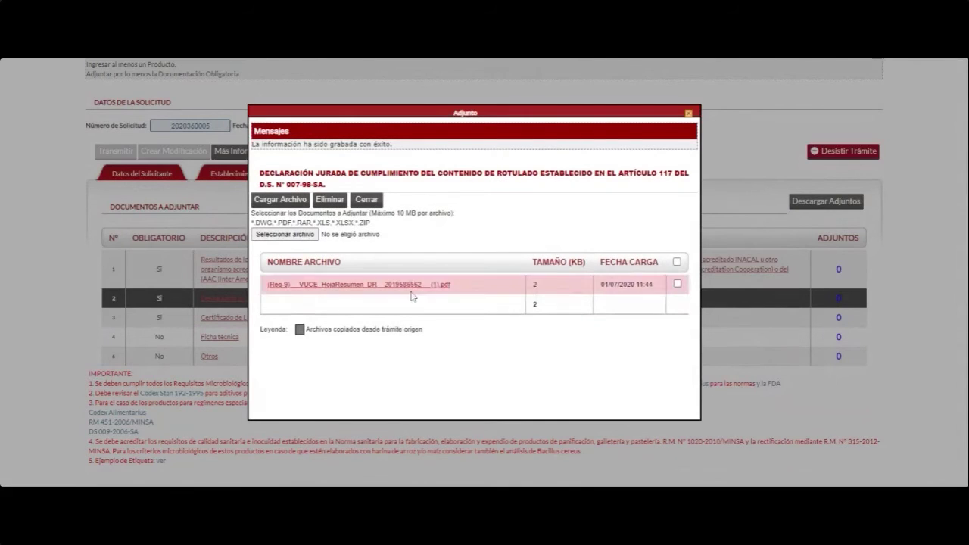
Step: Highlight the uploaded file's size, demonstrate its selection checkbox without keeping it ticked, and close the Declaración Jurada attachment window
{"action": "double_click", "coordinate": [536, 284]}
{"action": "left_click", "coordinate": [624, 307]}
{"action": "left_click", "coordinate": [678, 283]}
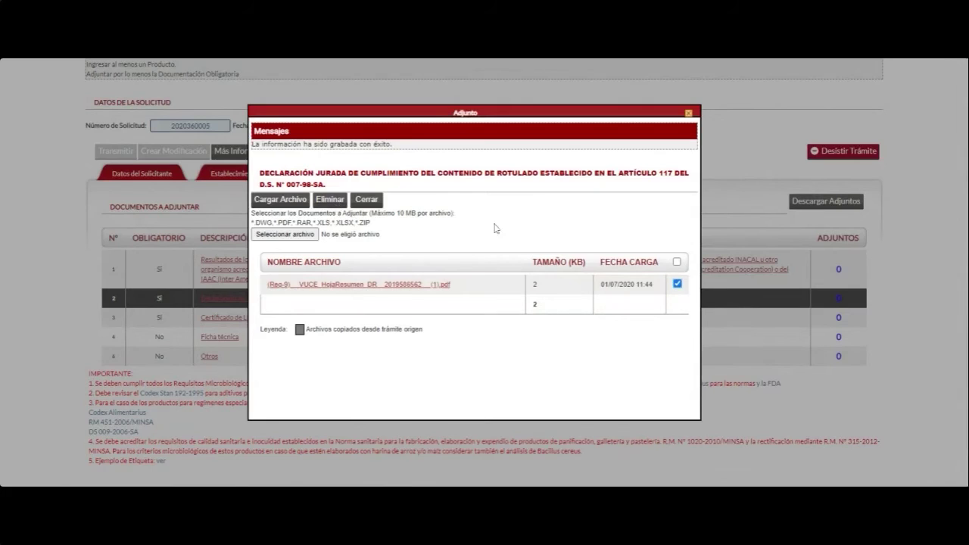
{"action": "left_click", "coordinate": [678, 284]}
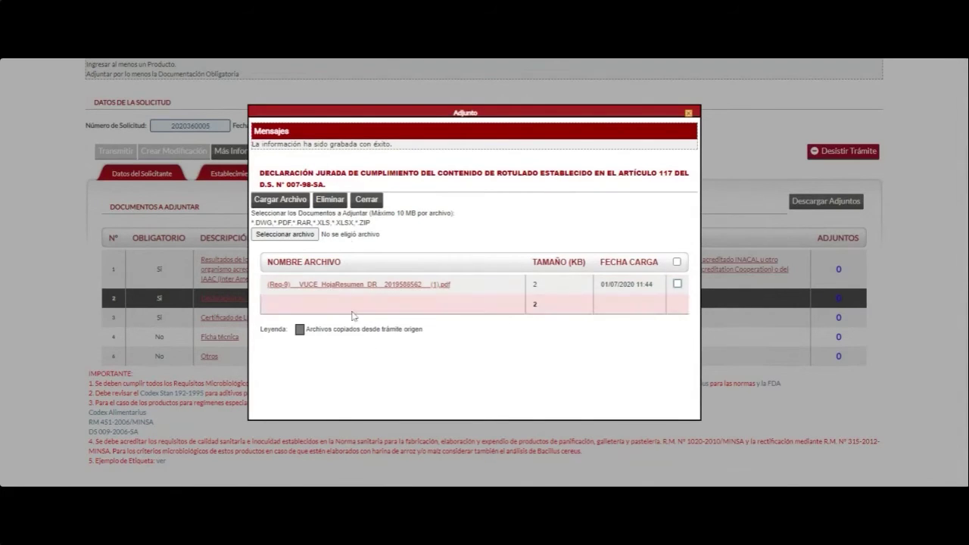
{"action": "left_click", "coordinate": [364, 201]}
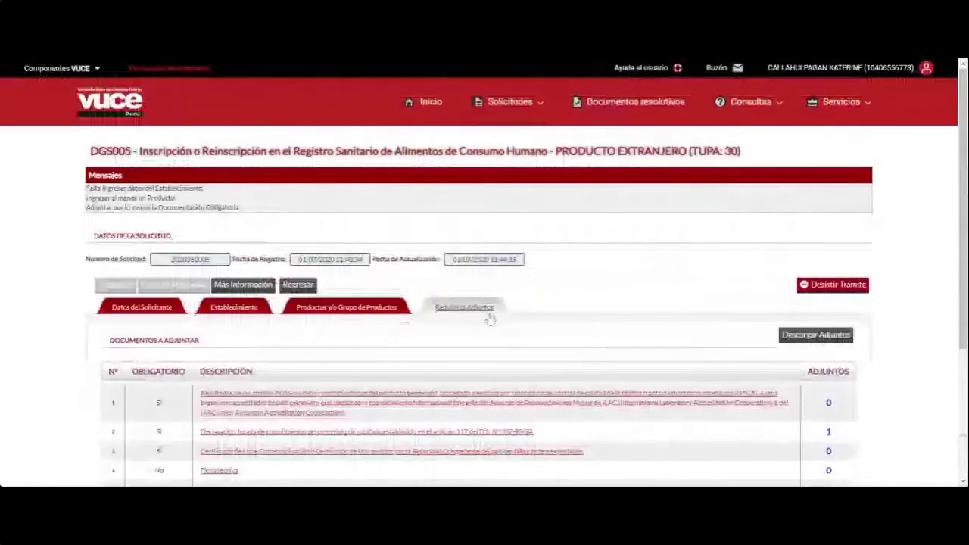
Step: Review the attachment counts and notes, glance through the Establecimiento and Productos sections, and return to Requisitos Adjuntos
{"action": "scroll", "coordinate": [596, 362], "scroll_direction": "down", "scroll_amount": 2}
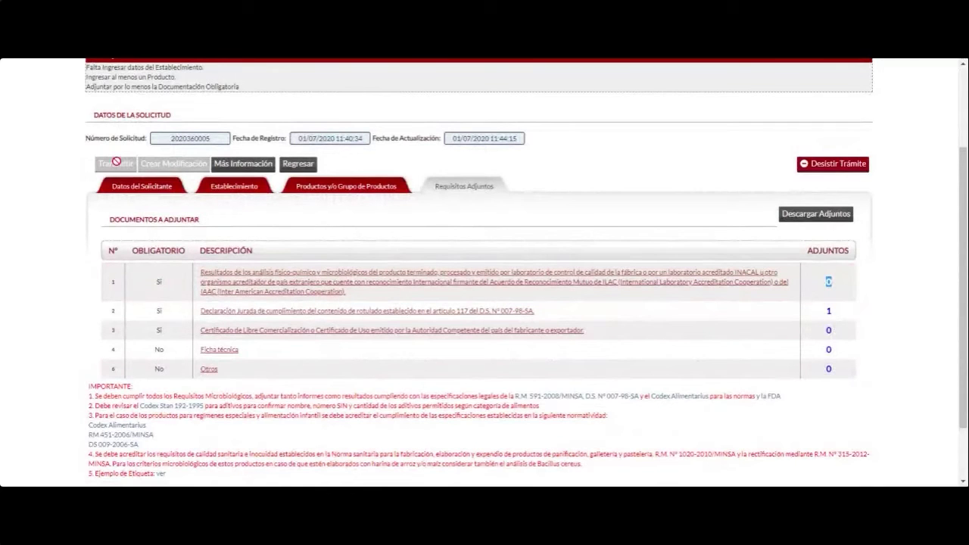
{"action": "scroll", "coordinate": [406, 390], "scroll_direction": "down", "scroll_amount": 1}
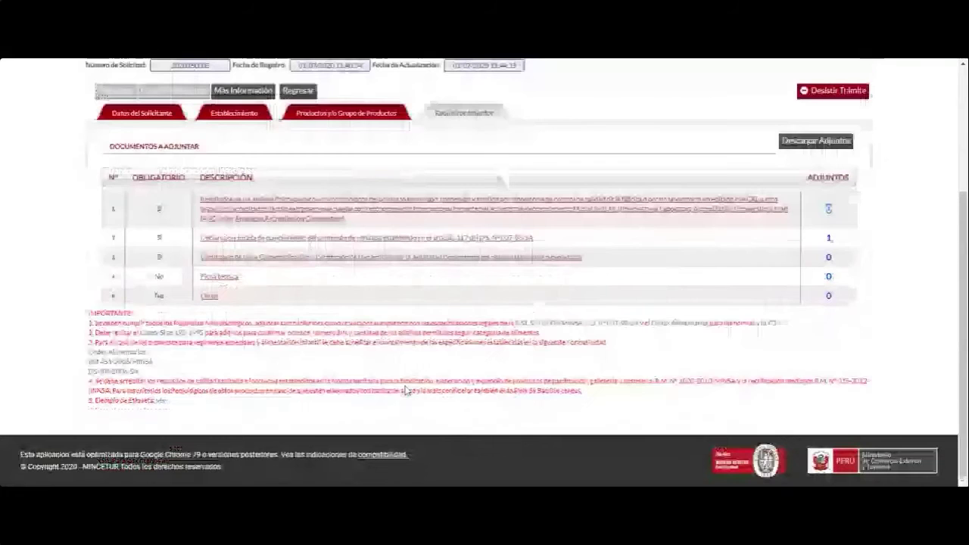
{"action": "scroll", "coordinate": [407, 390], "scroll_direction": "up", "scroll_amount": 2}
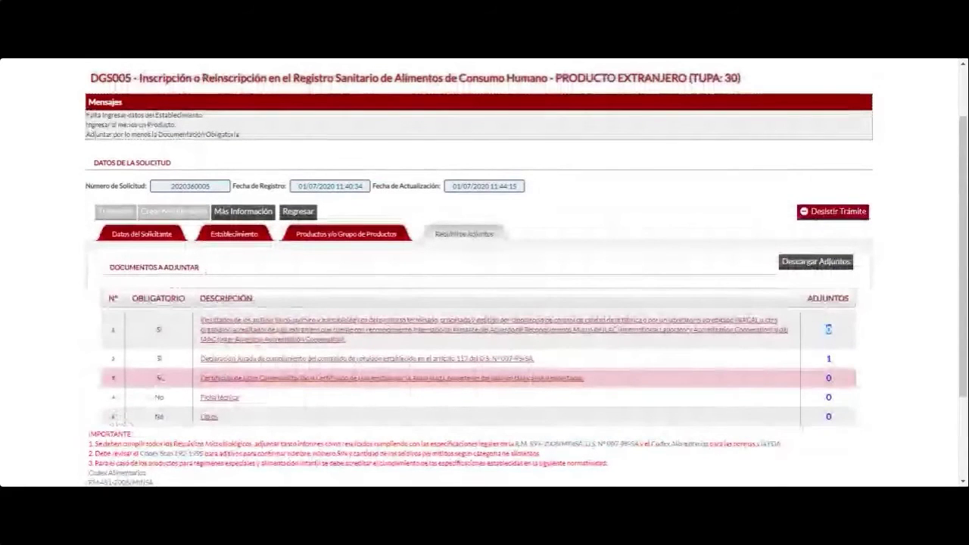
{"action": "left_click", "coordinate": [234, 234]}
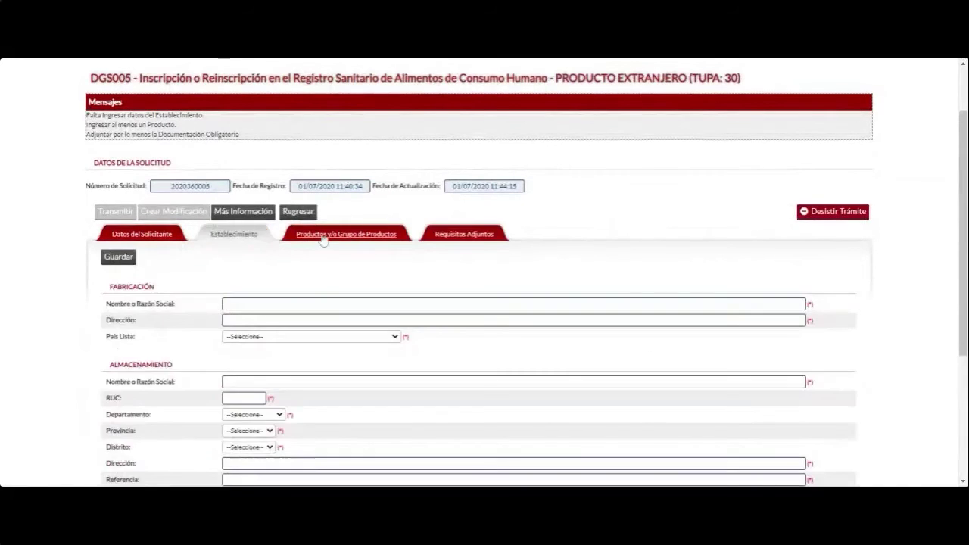
{"action": "left_click", "coordinate": [323, 236]}
{"action": "left_click", "coordinate": [464, 234]}
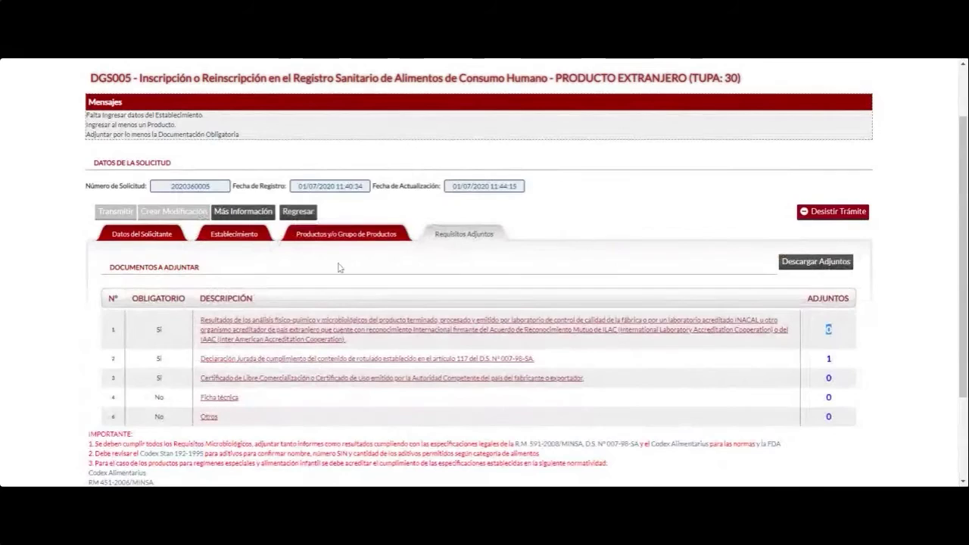
{"action": "scroll", "coordinate": [340, 269], "scroll_direction": "up", "scroll_amount": 1}
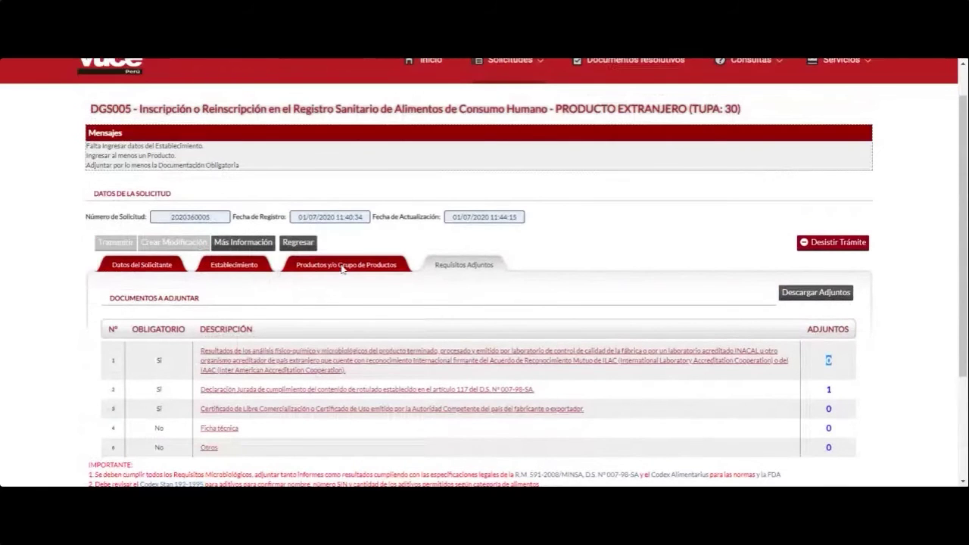
Step: Upload the VUCE (2) PDF as the Certificado de Libre Comercialización attachment and close its attachment window
{"action": "scroll", "coordinate": [348, 272], "scroll_direction": "down", "scroll_amount": 3}
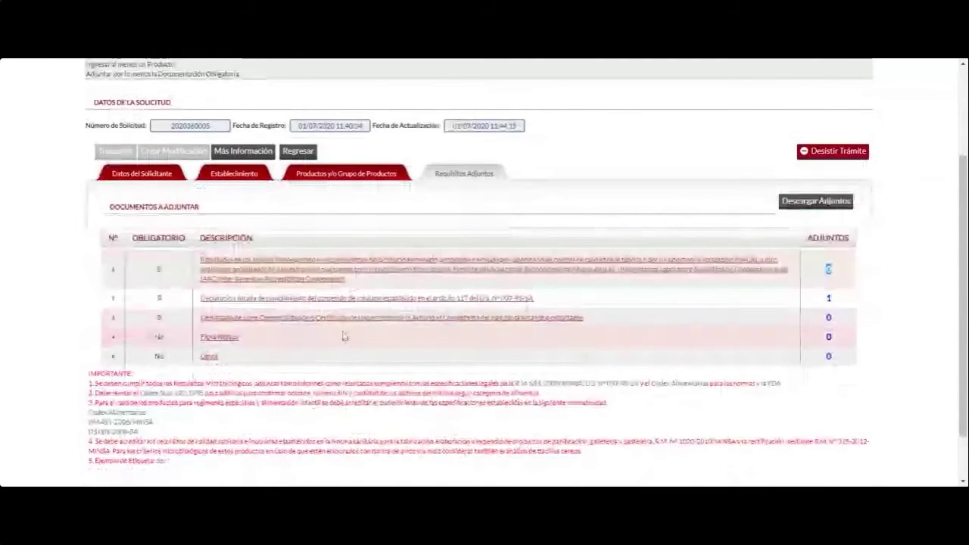
{"action": "left_click", "coordinate": [342, 324]}
{"action": "left_click", "coordinate": [319, 224]}
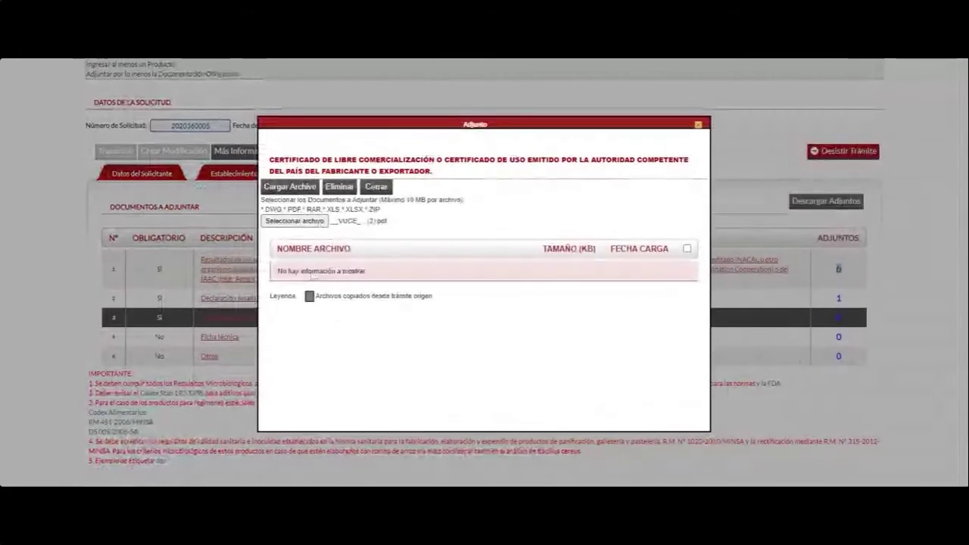
{"action": "left_click", "coordinate": [279, 186]}
{"action": "left_click", "coordinate": [376, 211]}
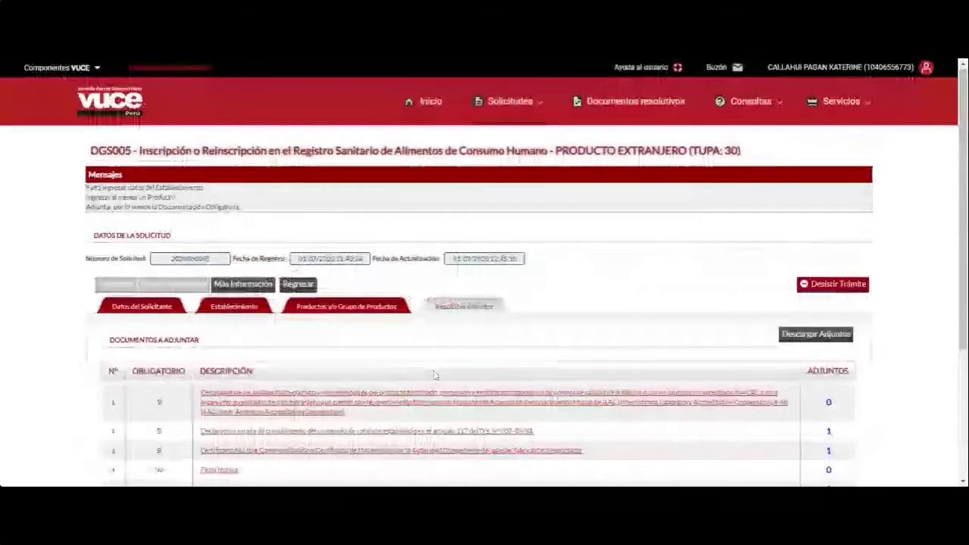
Step: Upload the VUCE (2) PDF for the físico-químico and microbiological analysis results requirement and close its attachment window
{"action": "scroll", "coordinate": [435, 374], "scroll_direction": "down", "scroll_amount": 3}
{"action": "left_click", "coordinate": [345, 221]}
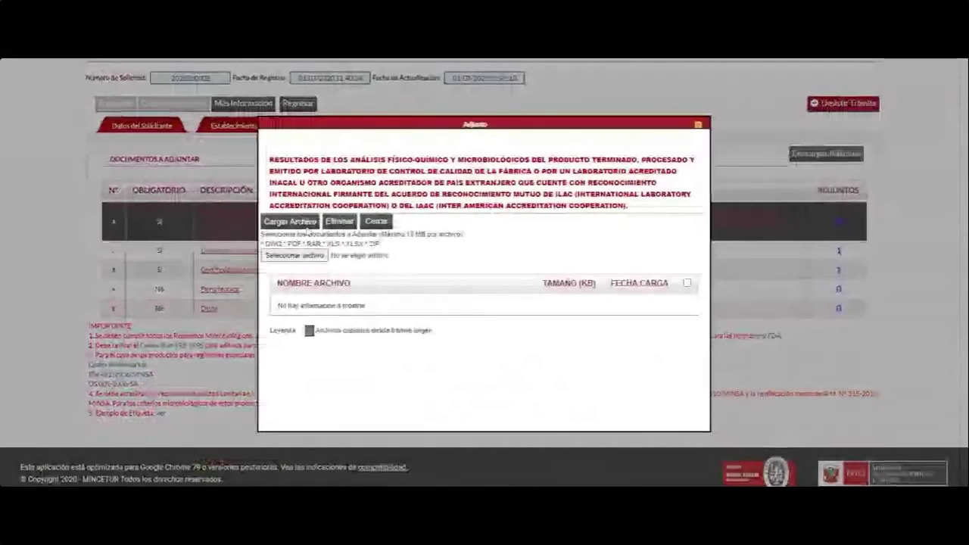
{"action": "left_click", "coordinate": [297, 256]}
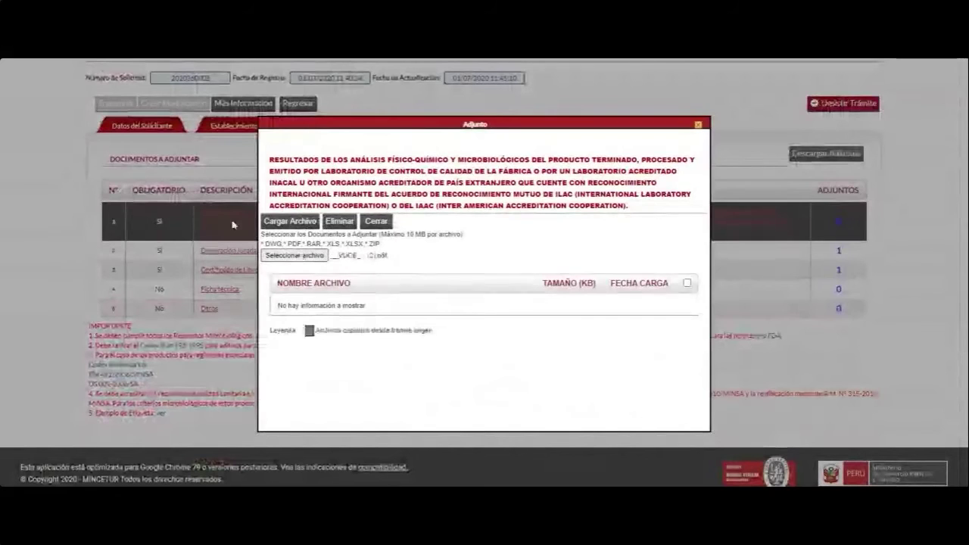
{"action": "left_click", "coordinate": [303, 222]}
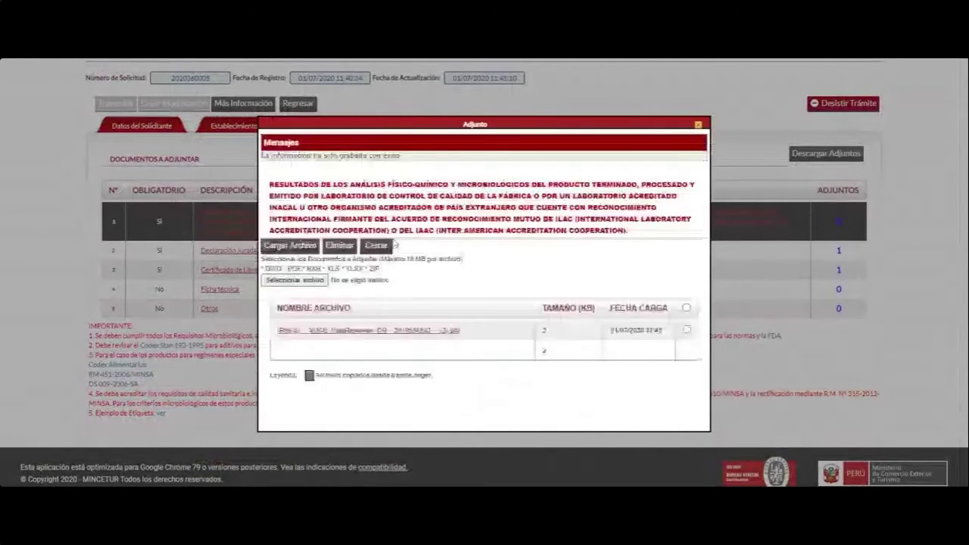
{"action": "left_click", "coordinate": [378, 245]}
Step: Highlight the optional Otros document row in the attachment list and return to the Establecimiento data
{"action": "scroll", "coordinate": [318, 265], "scroll_direction": "down", "scroll_amount": 3}
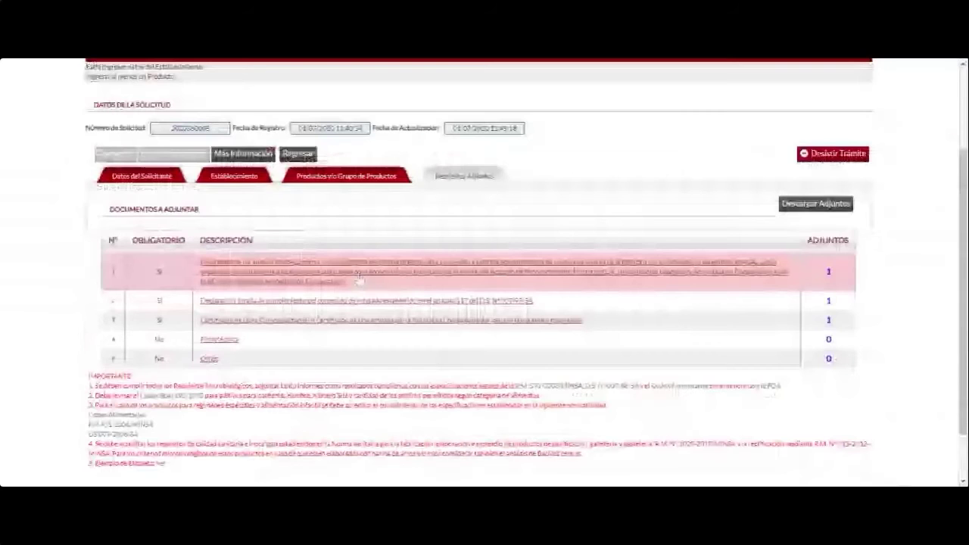
{"action": "left_click_drag", "start_coordinate": [265, 298], "coordinate": [152, 299]}
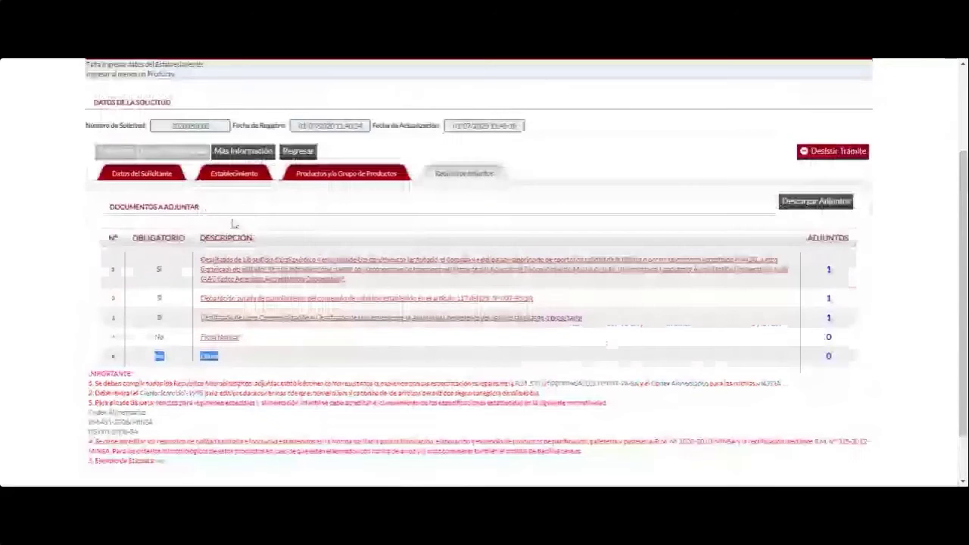
{"action": "left_click", "coordinate": [231, 173]}
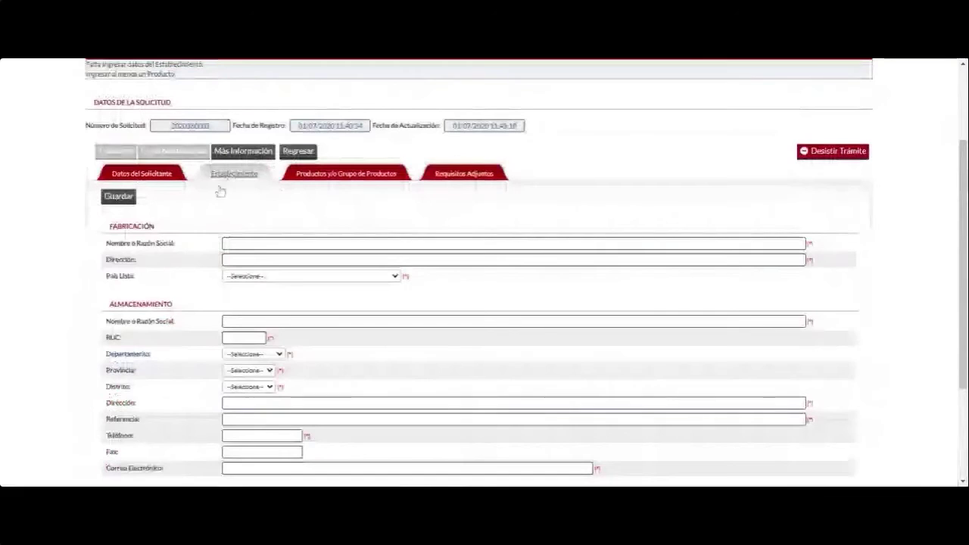
Step: Fill in the Fabricación data with a as name and a as address, and choose ALEMANIA as the country
{"action": "left_click", "coordinate": [225, 243]}
{"action": "type", "text": "a"}
{"action": "left_click", "coordinate": [312, 258]}
{"action": "type", "text": "a"}
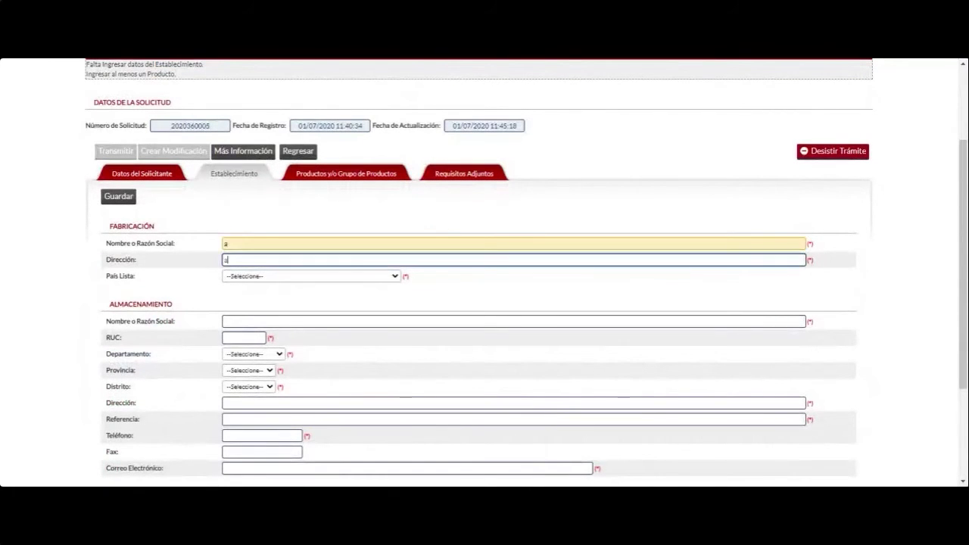
{"action": "key", "text": "Tab"}
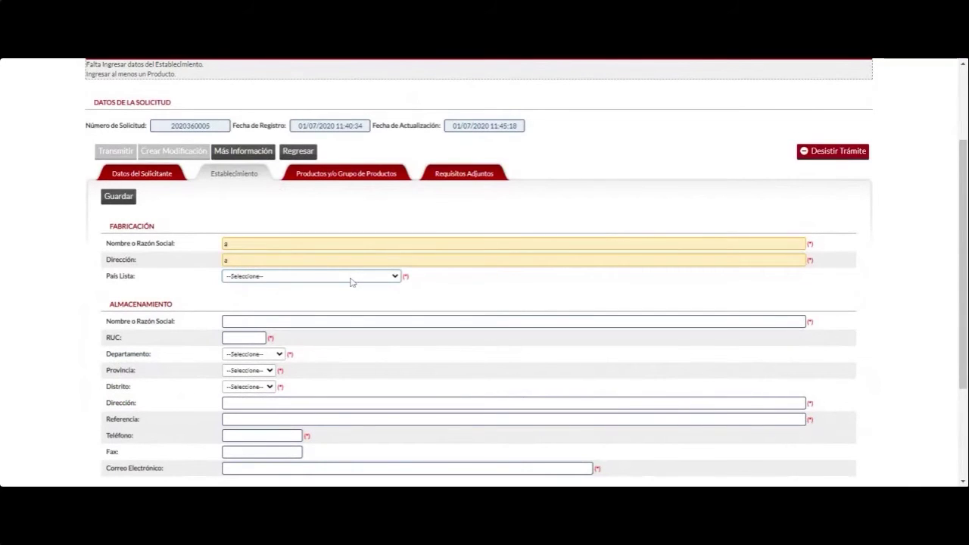
{"action": "left_click", "coordinate": [351, 283]}
{"action": "left_click", "coordinate": [351, 321]}
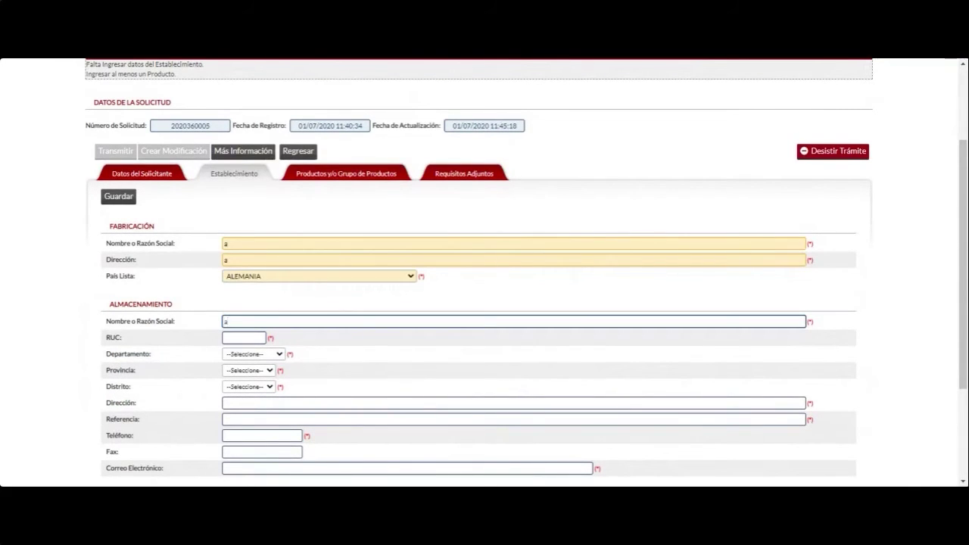
Step: Enter the Almacenamiento name a and the RUC number, and set the location to PASCO, OXAPAMPA, HUANCABAMBA
{"action": "key", "text": "Tab"}
{"action": "key", "text": "ctrl+v"}
{"action": "key", "text": "Tab"}
{"action": "key", "text": "p"}
{"action": "scroll", "coordinate": [250, 330], "scroll_direction": "down", "scroll_amount": 2}
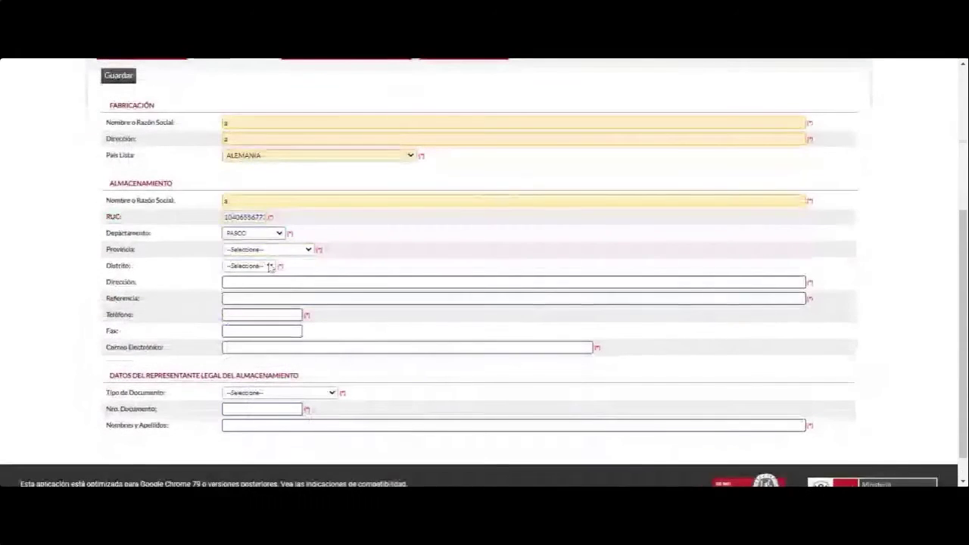
{"action": "key", "text": "Tab"}
{"action": "key", "text": "o"}
{"action": "key", "text": "Tab"}
{"action": "key", "text": "h"}
Step: Enter a as the storage Dirección and Referencia, and fill in the contact's phone number and e-mail
{"action": "key", "text": "Tab"}
{"action": "type", "text": "a"}
{"action": "key", "text": "Tab"}
{"action": "type", "text": "a"}
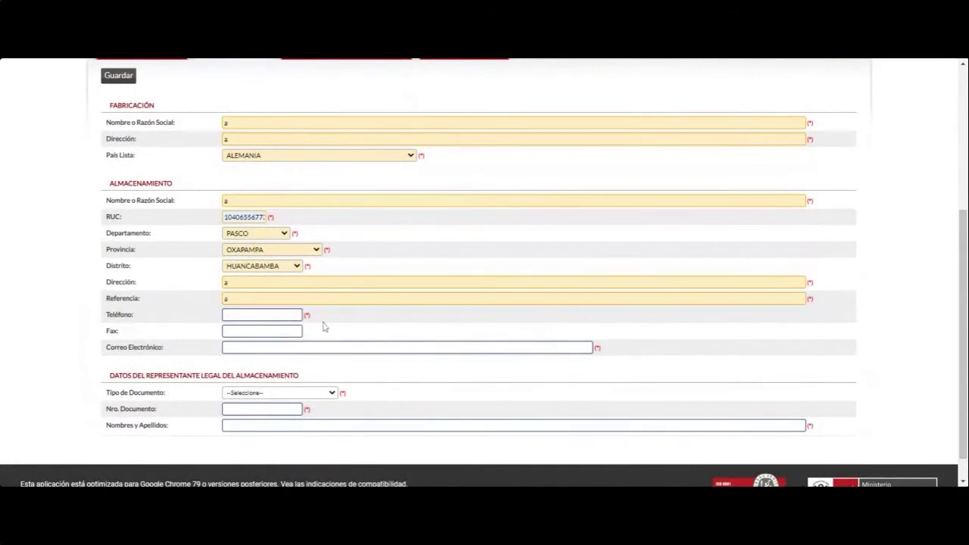
{"action": "key", "text": "Tab"}
{"action": "type", "text": "123456"}
{"action": "left_click", "coordinate": [349, 339]}
{"action": "left_click", "coordinate": [320, 347]}
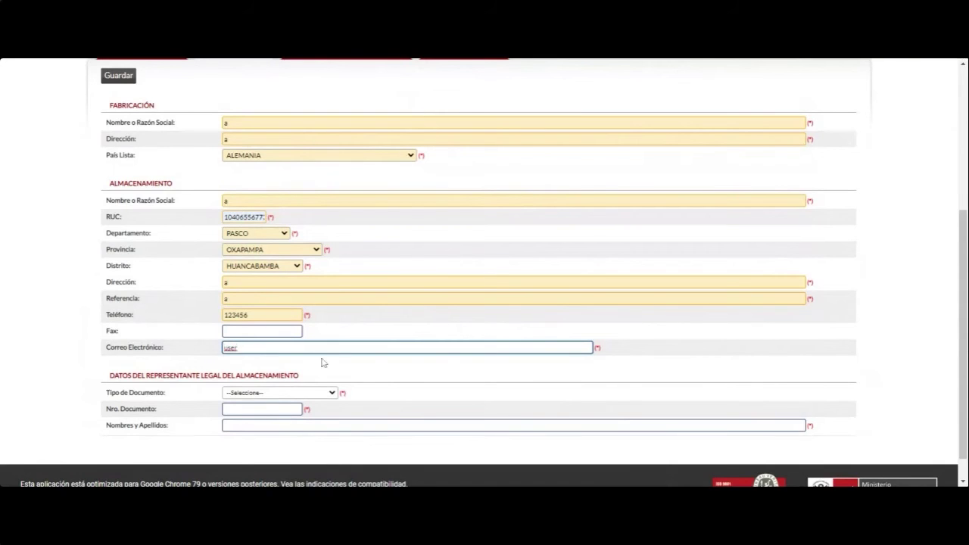
{"action": "type", "text": "user"}
{"action": "left_click", "coordinate": [323, 362]}
Step: Enter the storage legal representative's DNI document type, document number and full name, save the establishment data, and highlight the messages
{"action": "left_click", "coordinate": [333, 394]}
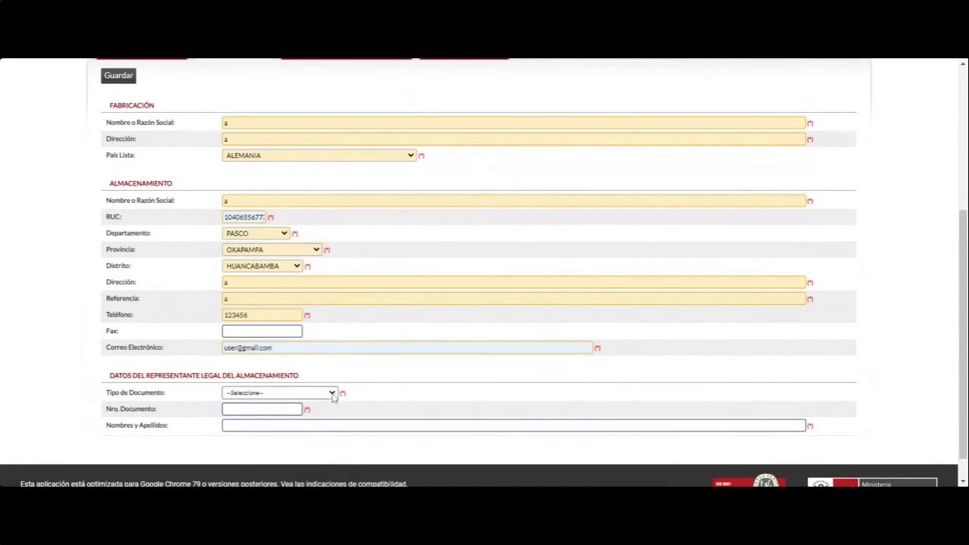
{"action": "left_click", "coordinate": [323, 423]}
{"action": "left_click", "coordinate": [318, 406]}
{"action": "key", "text": "Tab"}
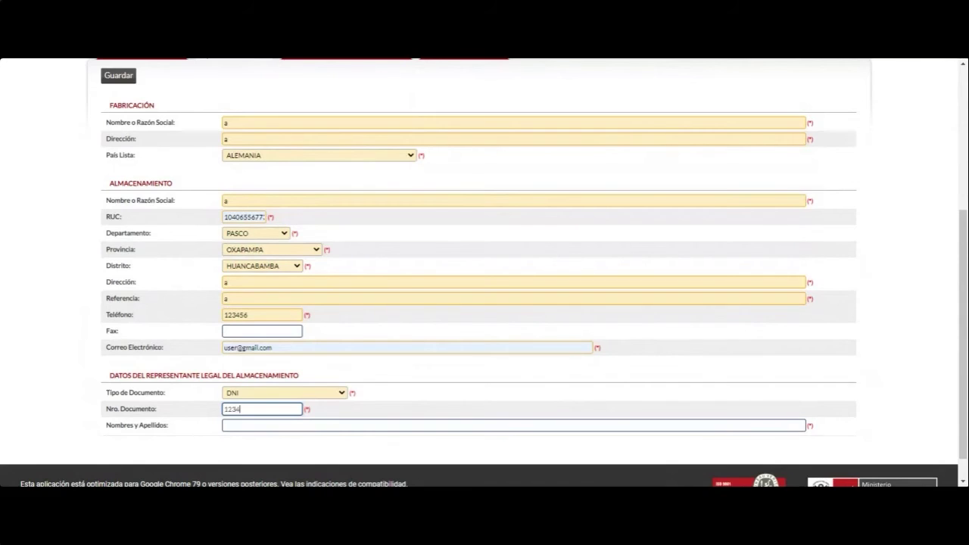
{"action": "left_click", "coordinate": [227, 425]}
{"action": "type", "text": "a"}
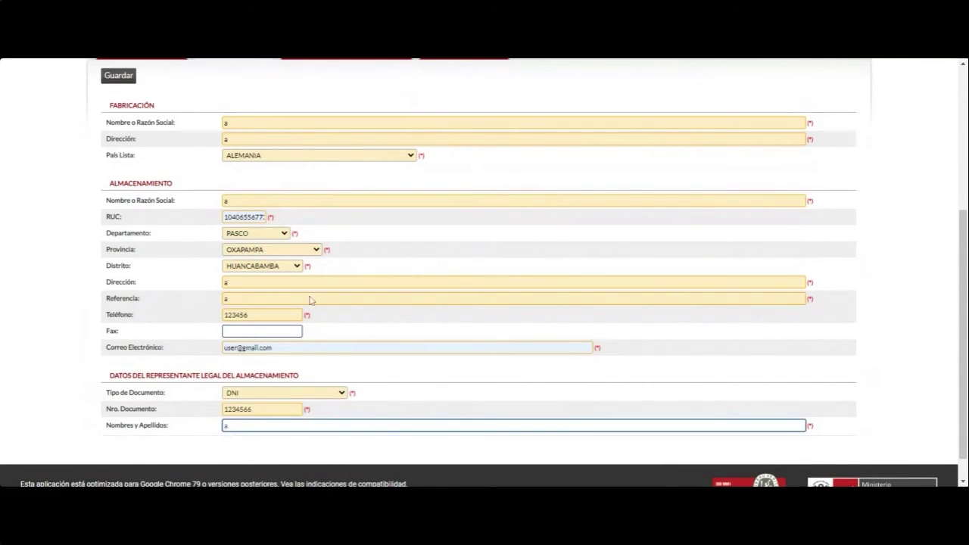
{"action": "left_click", "coordinate": [113, 77]}
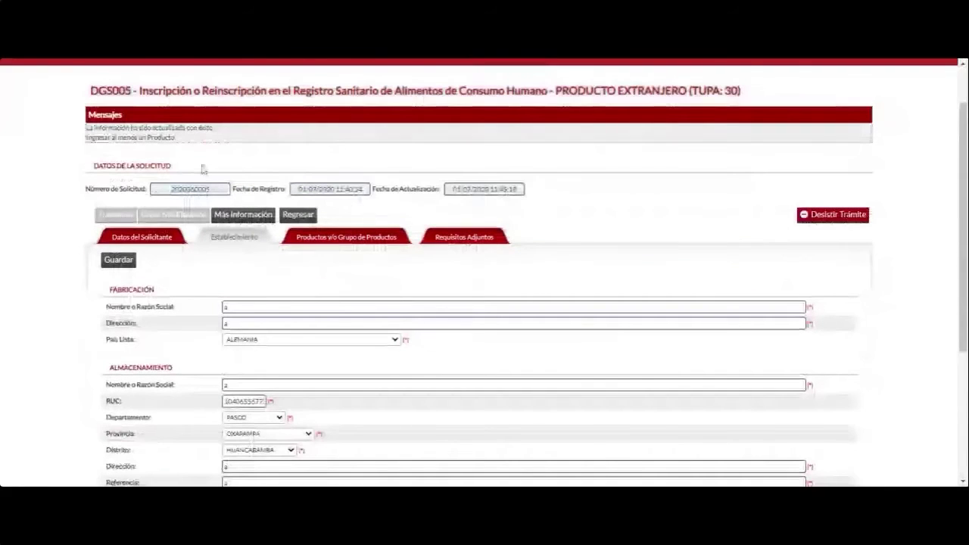
{"action": "left_click_drag", "start_coordinate": [180, 138], "coordinate": [86, 149]}
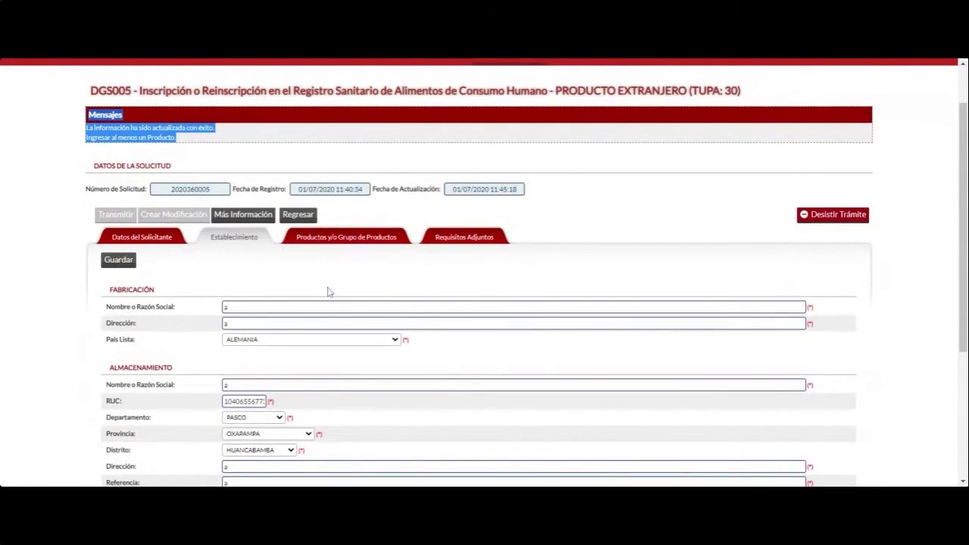
{"action": "left_click", "coordinate": [346, 238]}
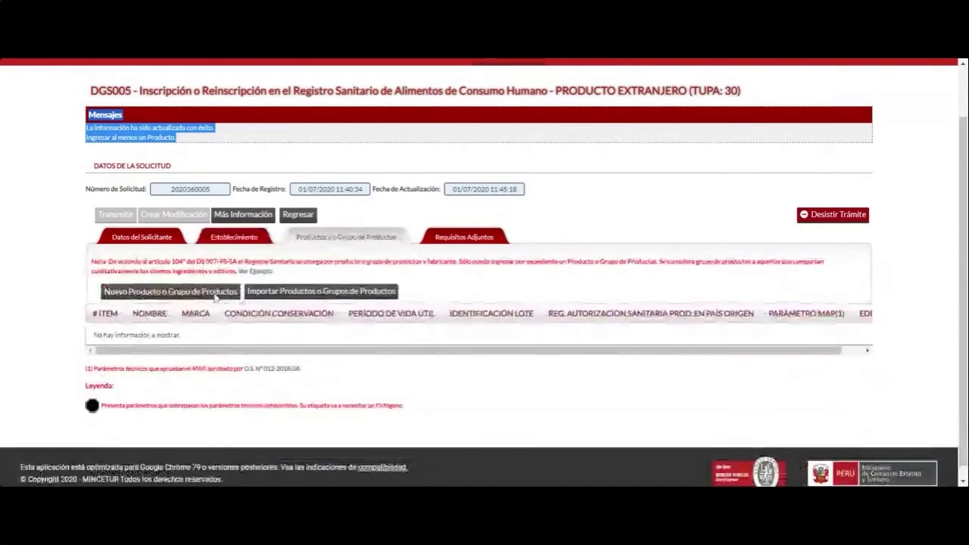
{"action": "left_click", "coordinate": [217, 295]}
{"action": "left_click", "coordinate": [353, 215]}
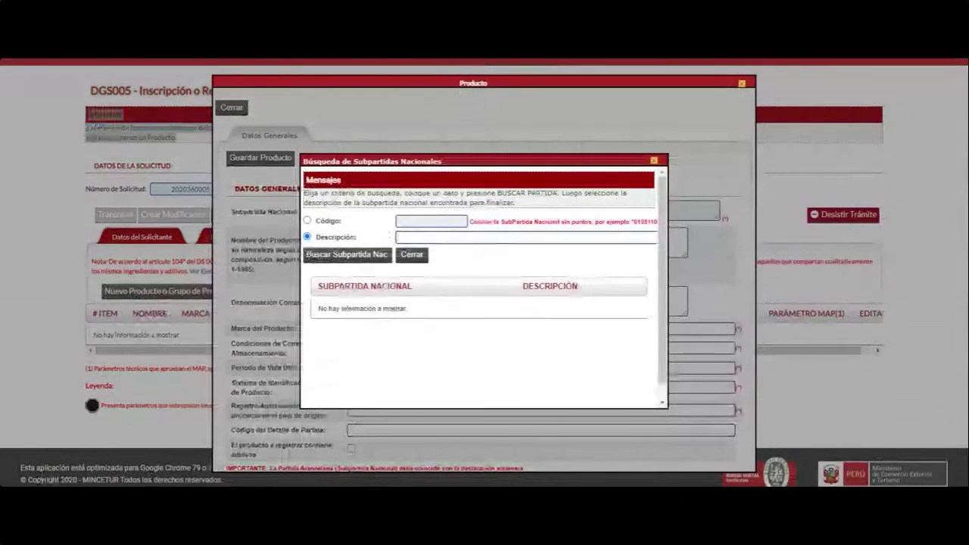
{"action": "left_click", "coordinate": [327, 256]}
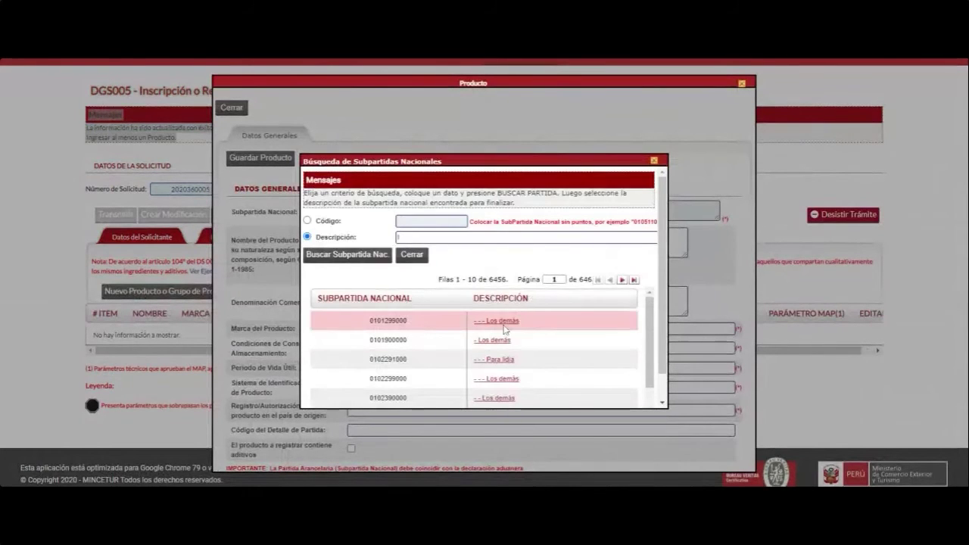
{"action": "left_click", "coordinate": [504, 325]}
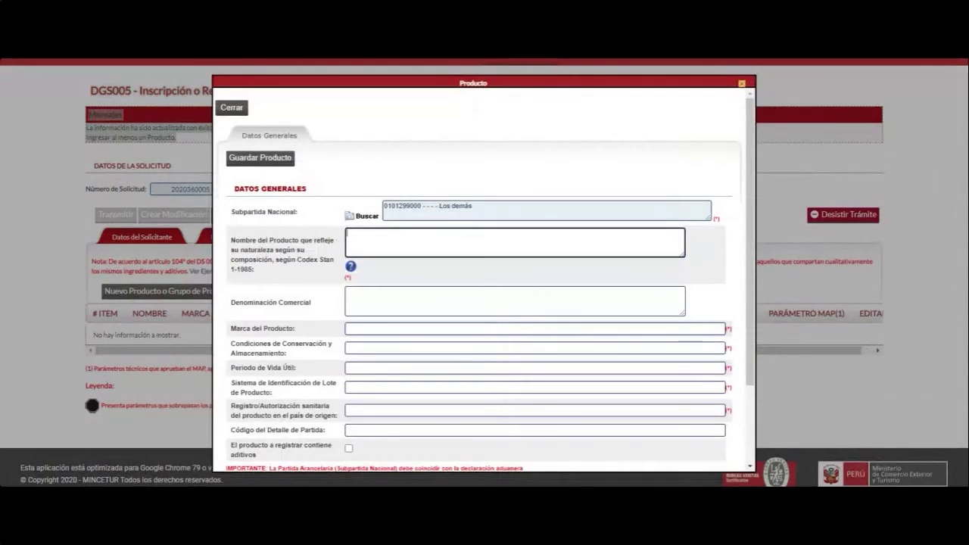
Step: Fill the product's name and conservation conditions with a, and its brand, shelf life, lot identification and origin-country sanitary registration with A
{"action": "type", "text": "a"}
{"action": "left_click", "coordinate": [346, 292]}
{"action": "key", "text": "Tab"}
{"action": "type", "text": "A"}
{"action": "key", "text": "Tab"}
{"action": "type", "text": "a"}
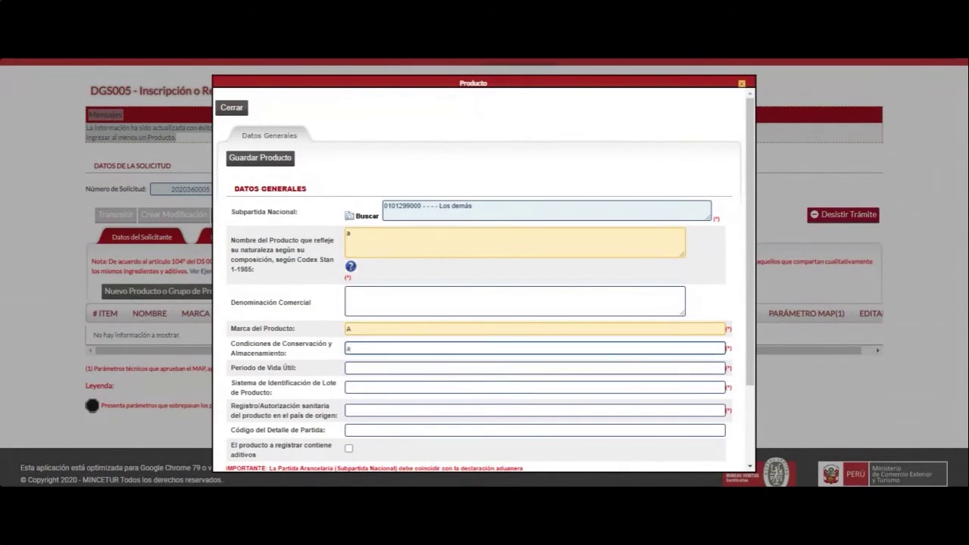
{"action": "key", "text": "Tab"}
{"action": "type", "text": "A"}
{"action": "key", "text": "Tab"}
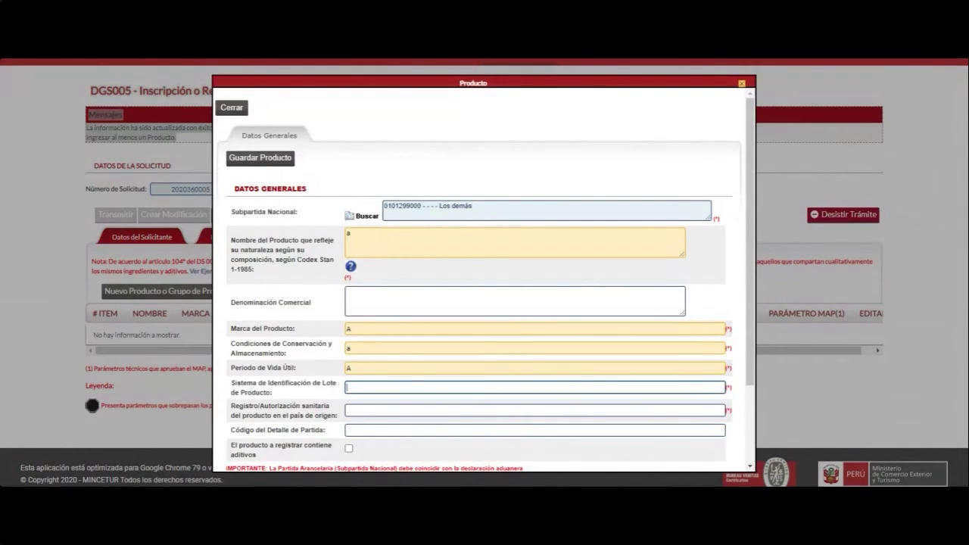
{"action": "type", "text": "A"}
{"action": "key", "text": "Tab"}
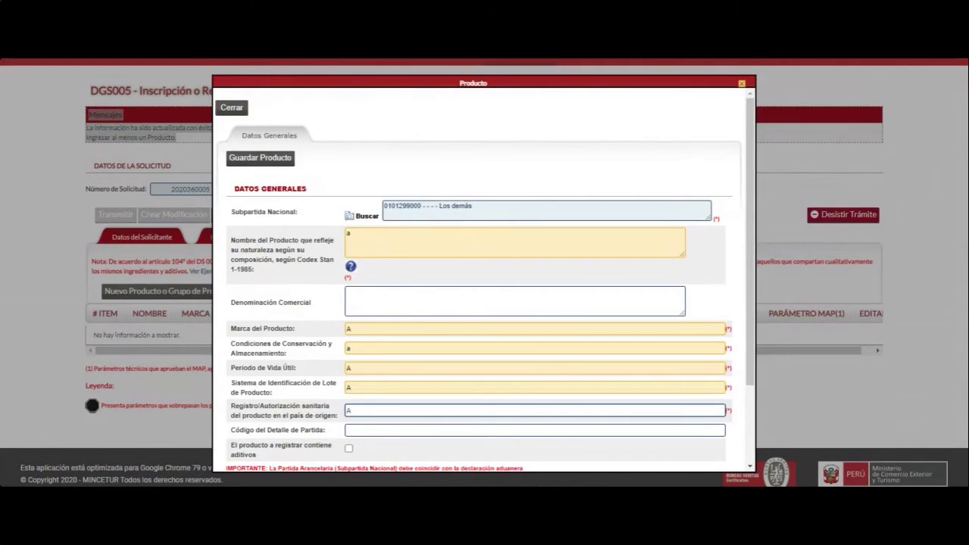
{"action": "type", "text": "A"}
Step: Search the product classifications and select Fluida Pasteurizada Entera
{"action": "scroll", "coordinate": [405, 429], "scroll_direction": "down", "scroll_amount": 2}
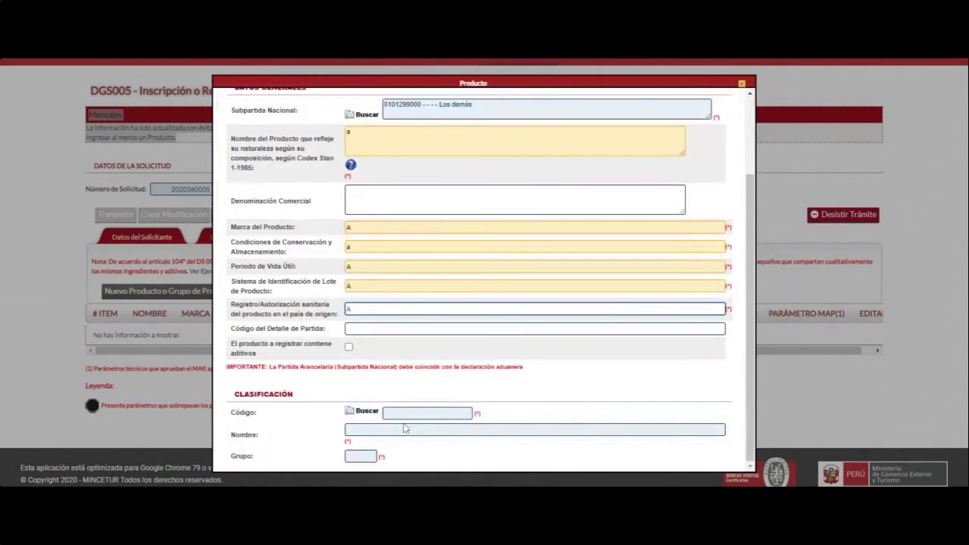
{"action": "left_click", "coordinate": [350, 413]}
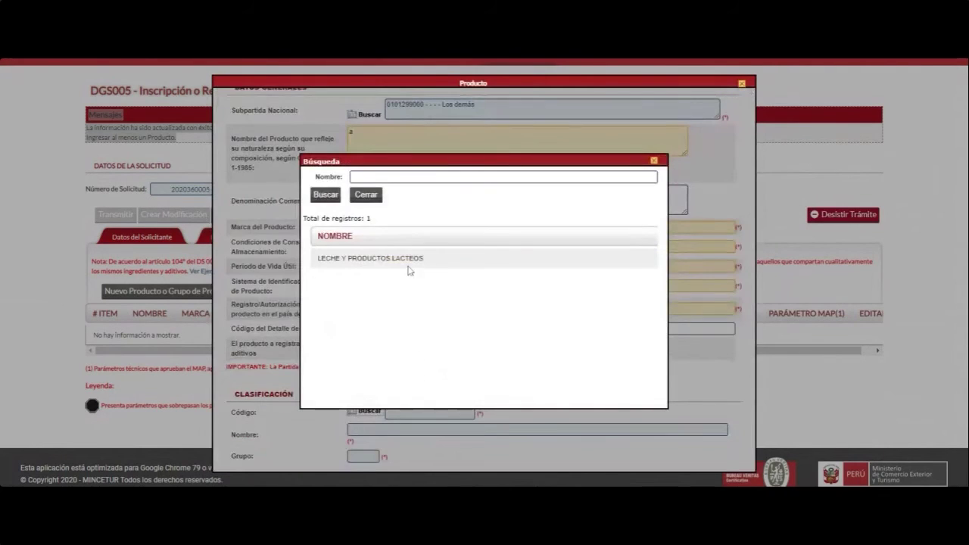
{"action": "left_click", "coordinate": [504, 176]}
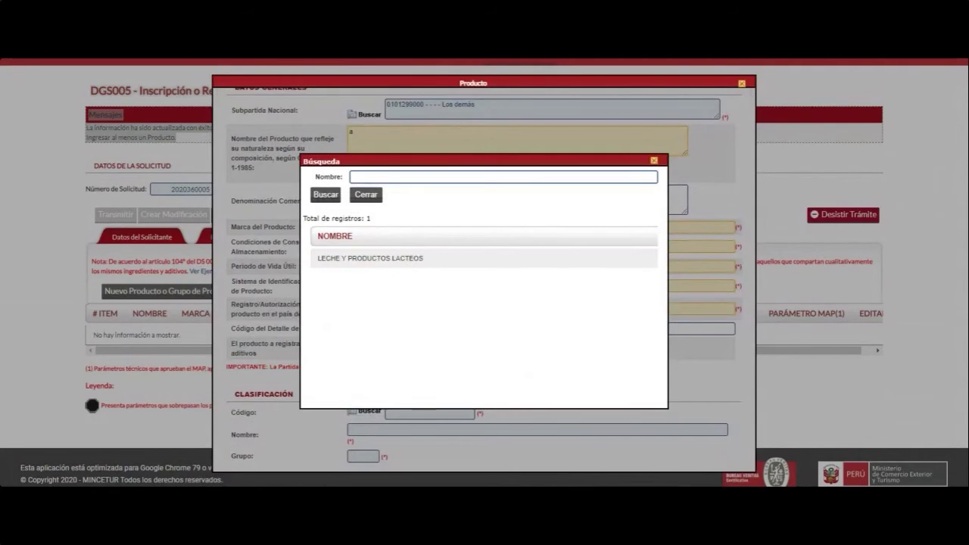
{"action": "left_click", "coordinate": [321, 193]}
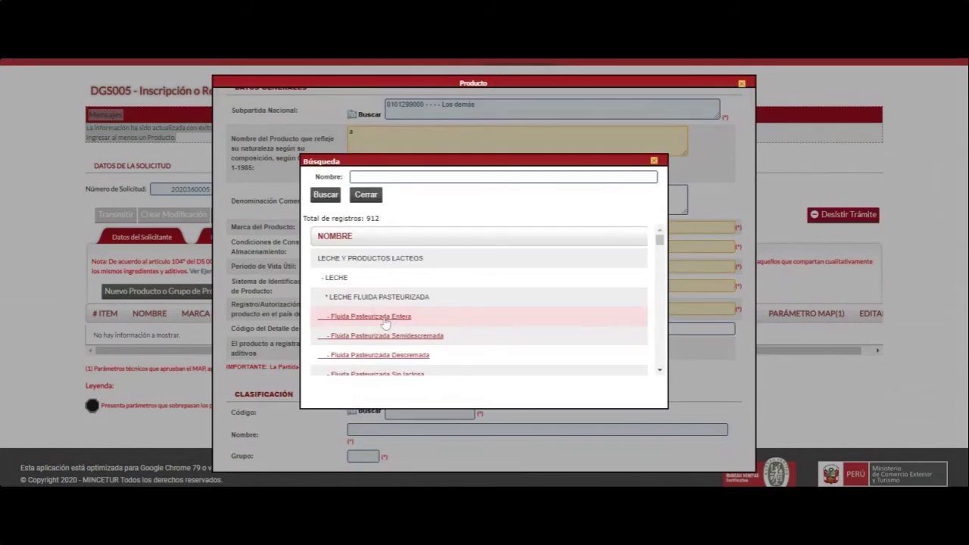
{"action": "left_click", "coordinate": [469, 338]}
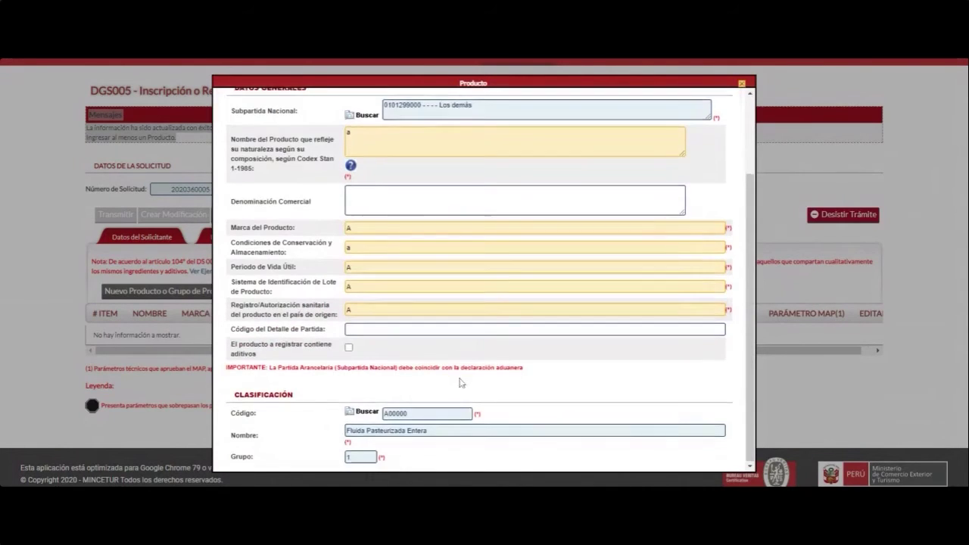
Step: Save the product and close its window
{"action": "scroll", "coordinate": [327, 199], "scroll_direction": "up", "scroll_amount": 3}
{"action": "left_click", "coordinate": [260, 161]}
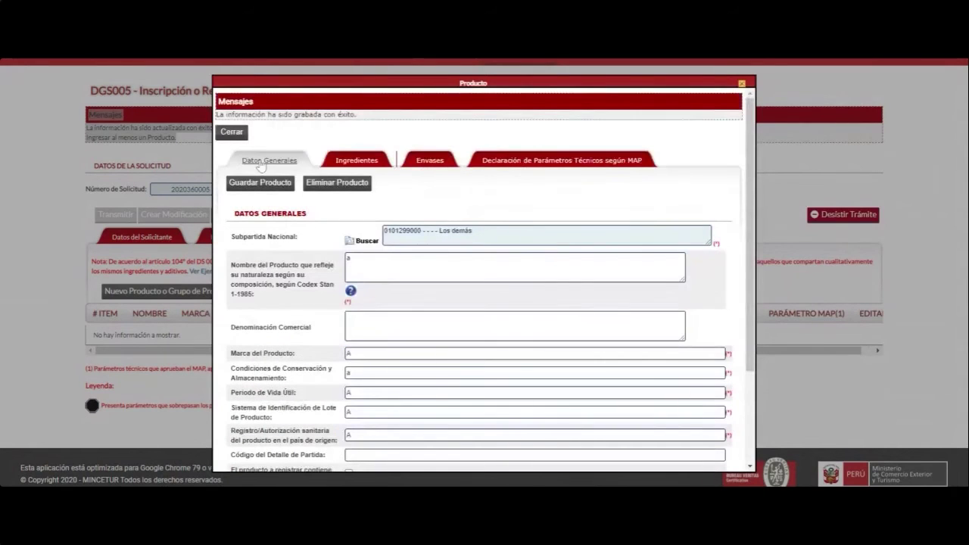
{"action": "left_click", "coordinate": [227, 132]}
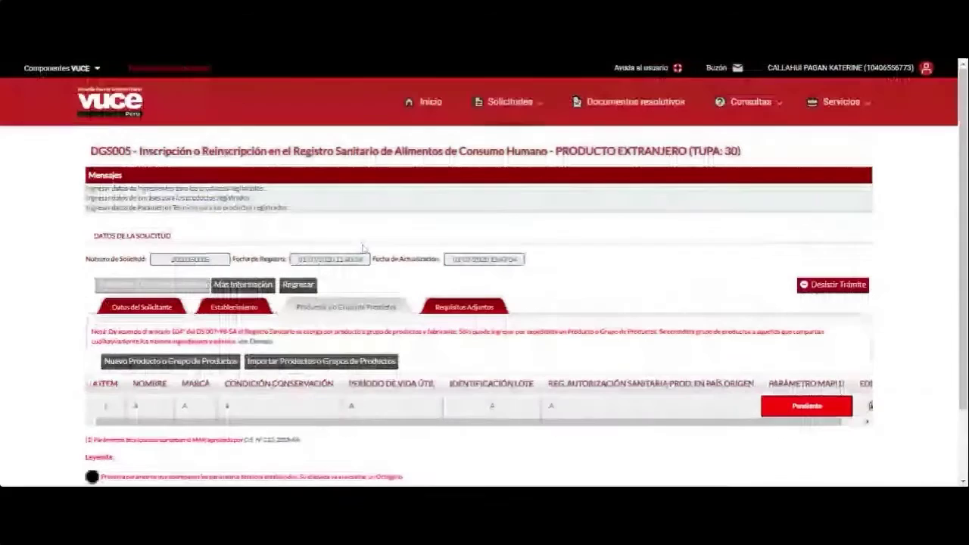
Step: Review the request's messages about the data still required for the registered product
{"action": "scroll", "coordinate": [363, 248], "scroll_direction": "down", "scroll_amount": 2}
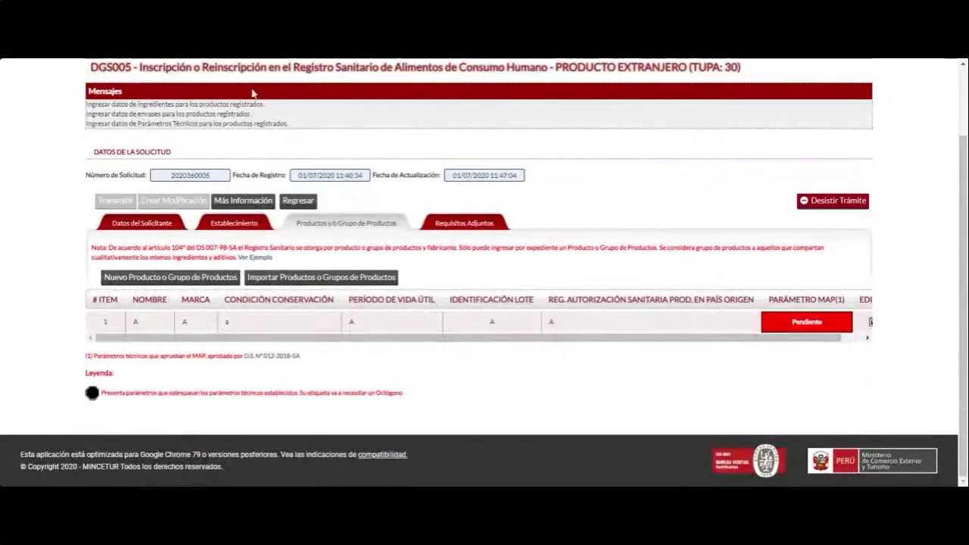
{"action": "left_click_drag", "start_coordinate": [257, 123], "coordinate": [185, 123]}
{"action": "left_click_drag", "start_coordinate": [115, 124], "coordinate": [86, 124]}
{"action": "left_click", "coordinate": [166, 124]}
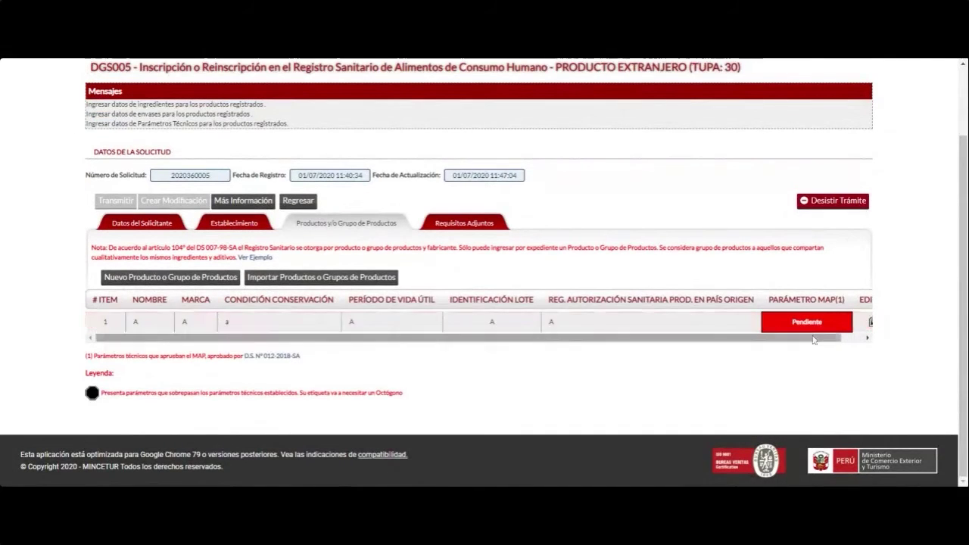
Step: Reopen the registered product for editing, save an ingredient with composition A, and close the ingredient window
{"action": "left_click_drag", "start_coordinate": [814, 340], "coordinate": [836, 340]}
{"action": "left_click", "coordinate": [851, 323]}
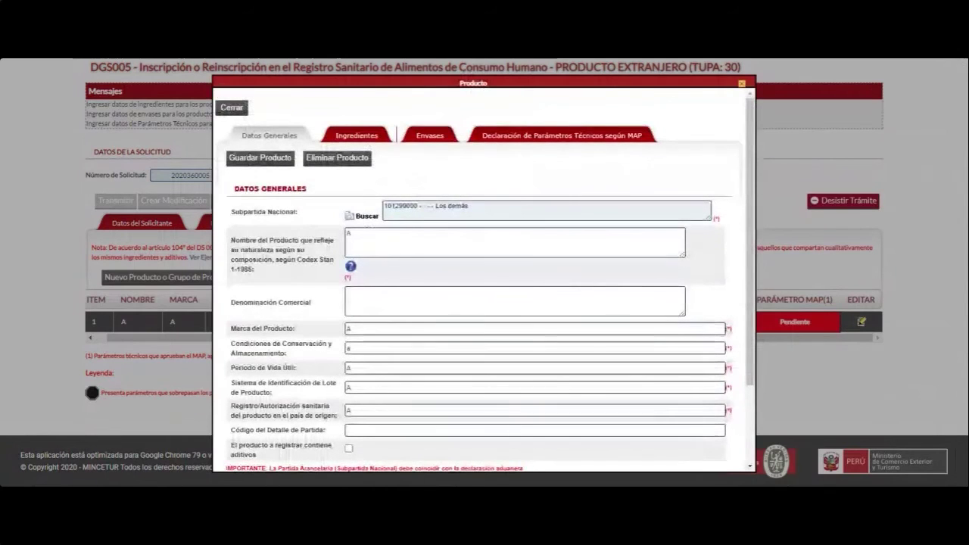
{"action": "left_click", "coordinate": [356, 138]}
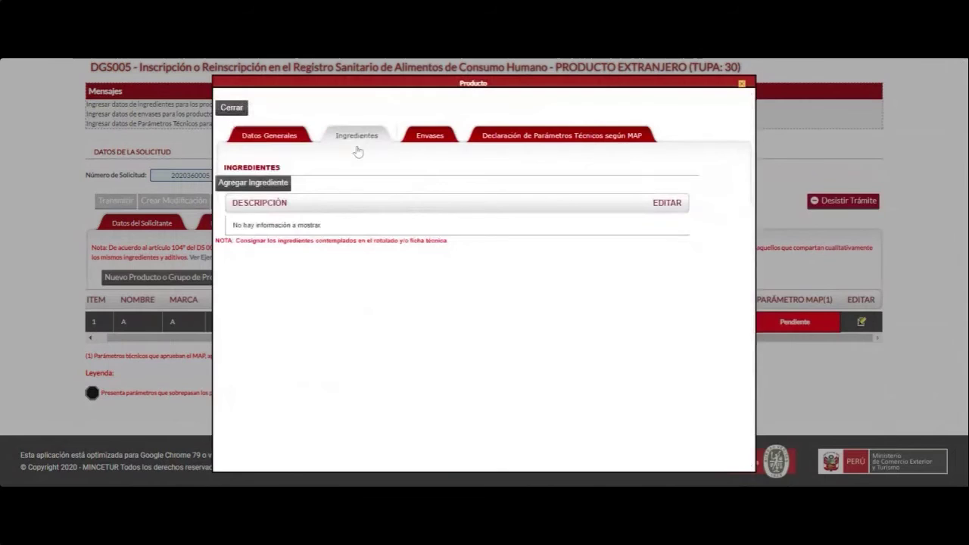
{"action": "left_click", "coordinate": [277, 186]}
{"action": "type", "text": "A"}
{"action": "left_click", "coordinate": [322, 247]}
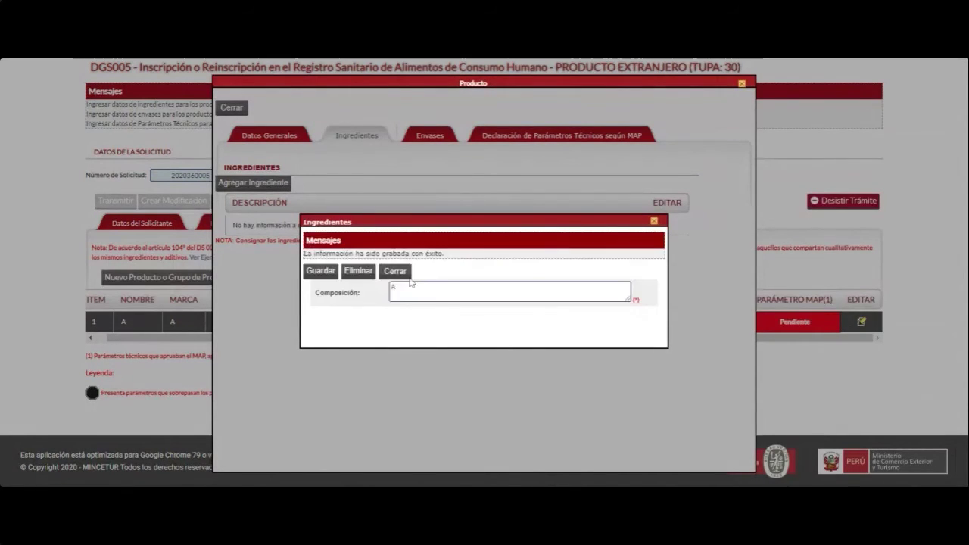
{"action": "left_click", "coordinate": [400, 271]}
Step: Add and save a product container with type vidrio, material A and capacity 3
{"action": "left_click", "coordinate": [432, 137]}
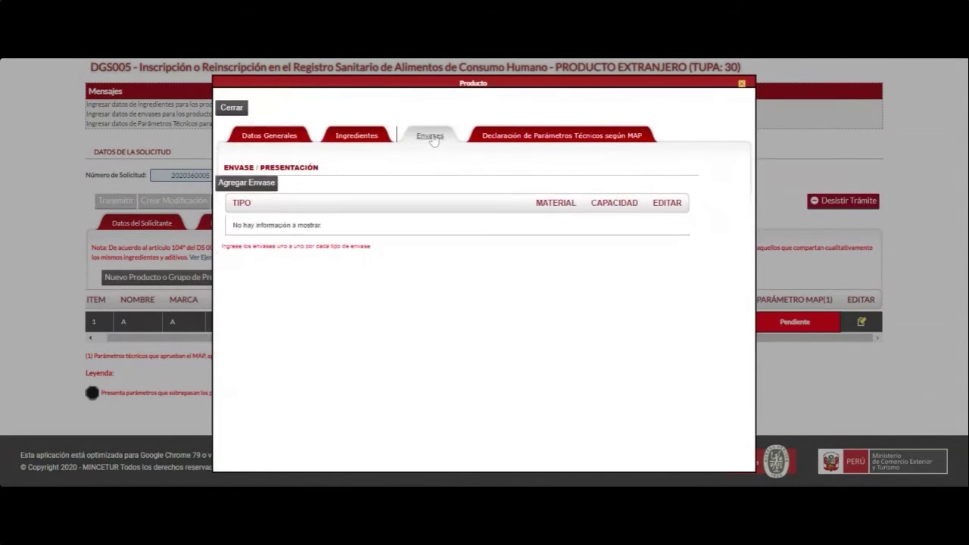
{"action": "left_click", "coordinate": [246, 183]}
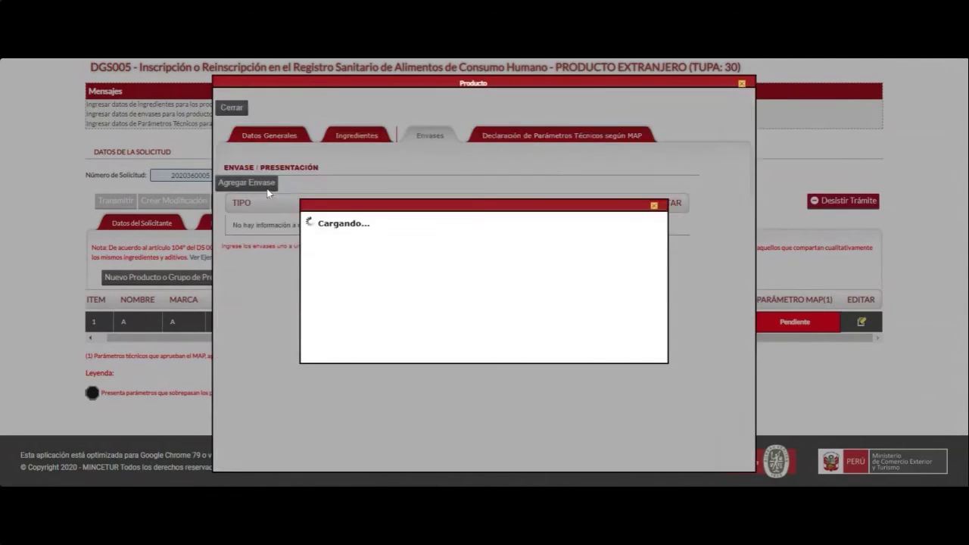
{"action": "left_click", "coordinate": [454, 248]}
{"action": "type", "text": "vidrio"}
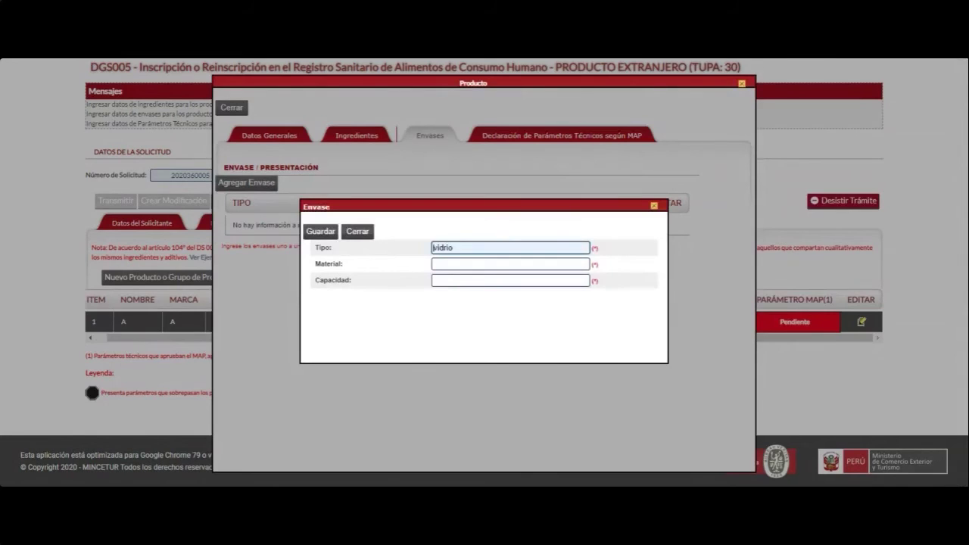
{"action": "left_click", "coordinate": [455, 264]}
{"action": "type", "text": "A"}
{"action": "key", "text": "Tab"}
{"action": "type", "text": "A"}
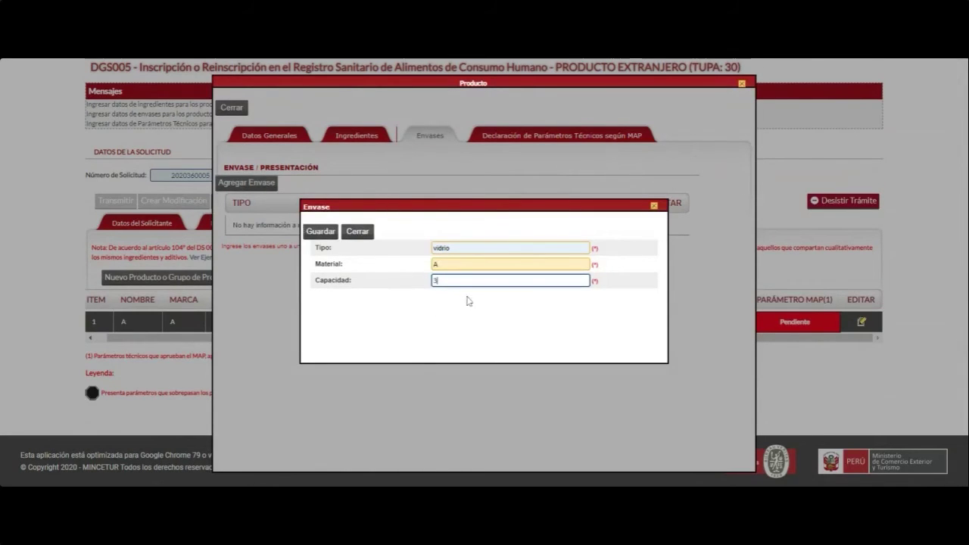
{"action": "left_click", "coordinate": [325, 230]}
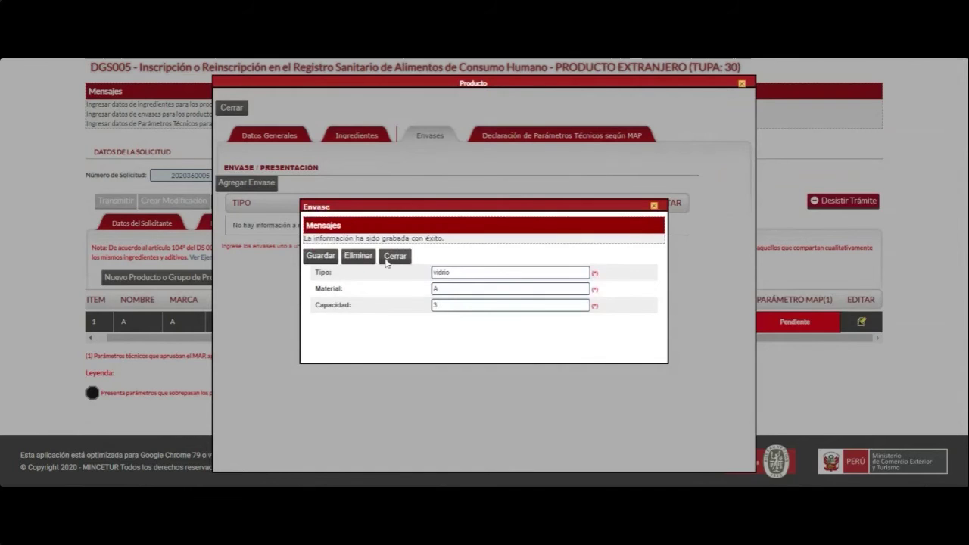
Step: Close the container window and declare the MAP technical parameters as Bebidas with sodium 10 mg, total sugar 100 g, and saturated and trans fats 0 g
{"action": "left_click", "coordinate": [394, 257]}
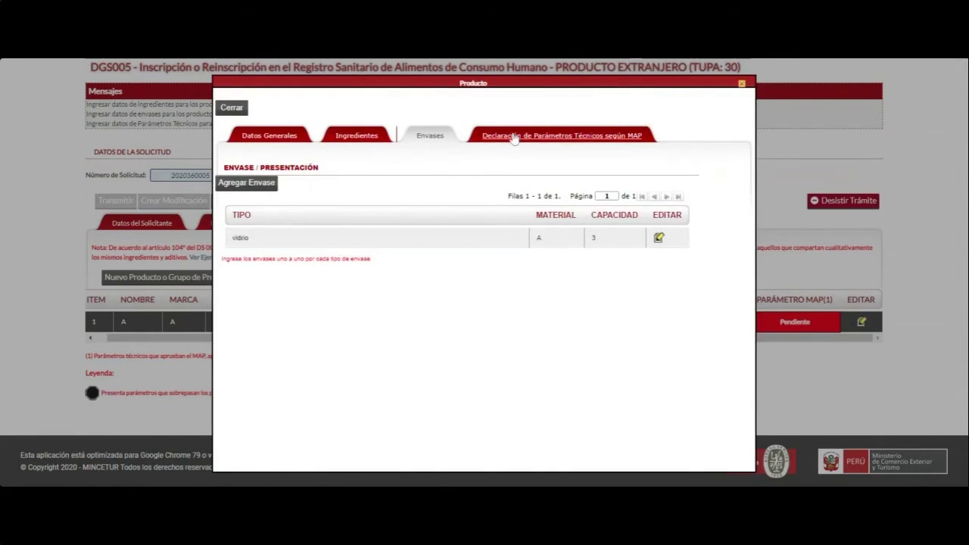
{"action": "left_click", "coordinate": [514, 137]}
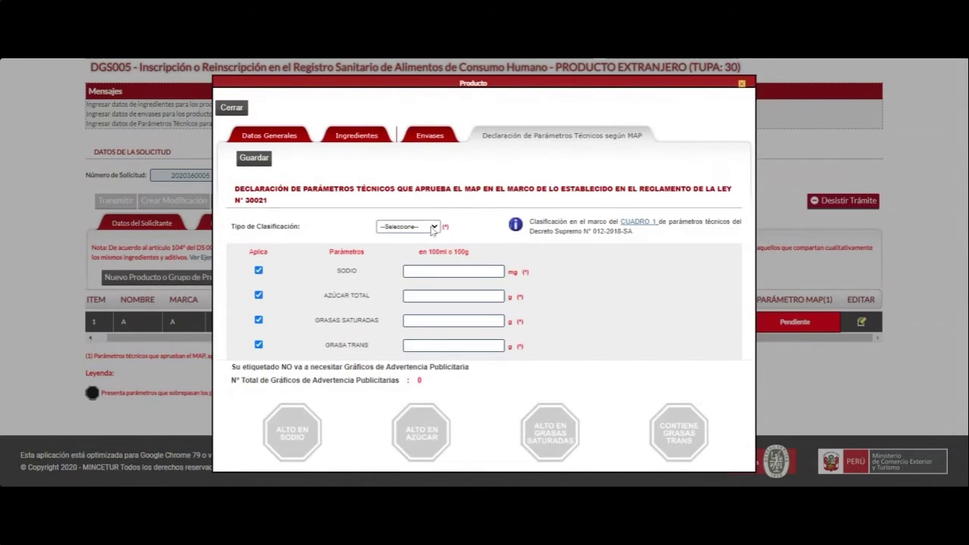
{"action": "left_click", "coordinate": [425, 250]}
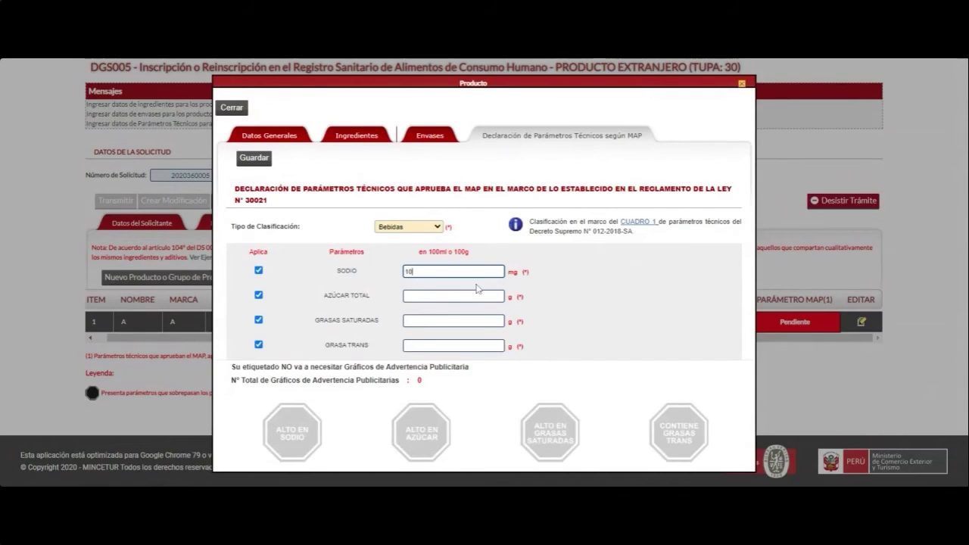
{"action": "key", "text": "Tab"}
{"action": "type", "text": "100"}
{"action": "key", "text": "Tab"}
{"action": "key", "text": "Tab"}
{"action": "type", "text": "0"}
{"action": "key", "text": "Tab"}
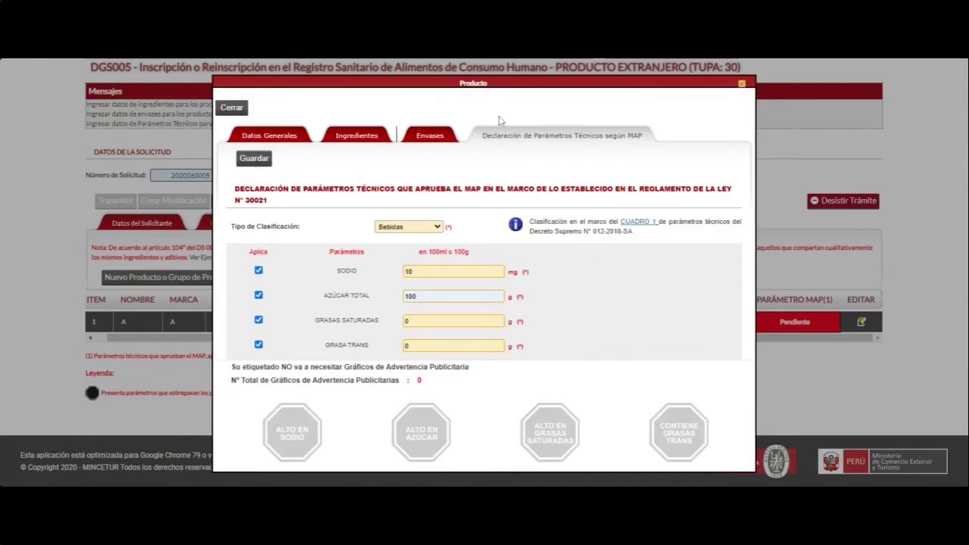
Step: Set saturated fats to 100 g and trans fat to 150 g, save the parameter declaration and close the product window
{"action": "key", "text": "shift+Tab"}
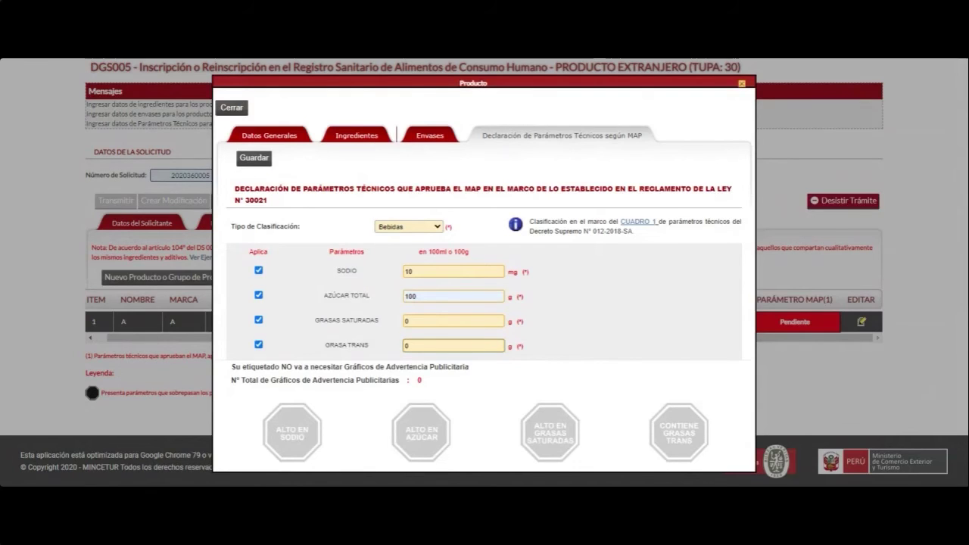
{"action": "left_click", "coordinate": [409, 321]}
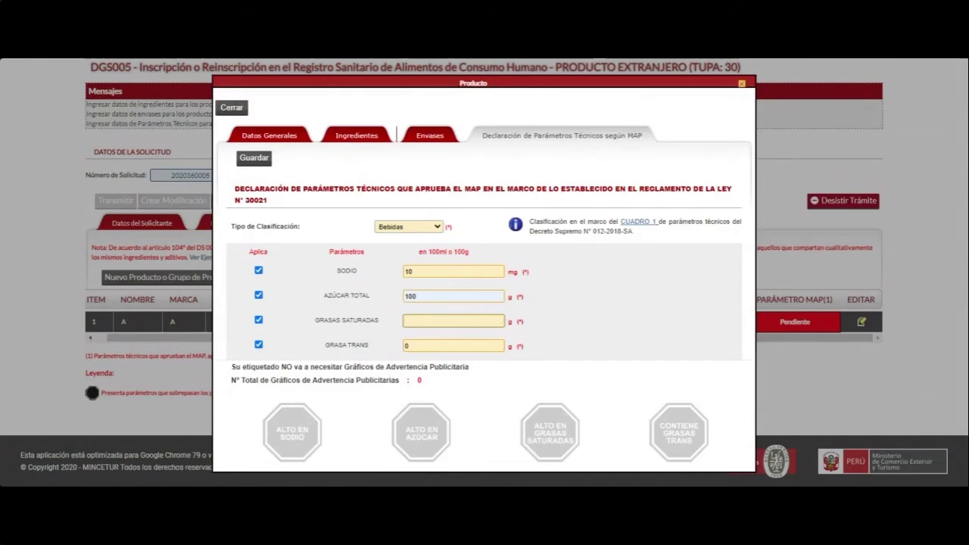
{"action": "left_click", "coordinate": [409, 346]}
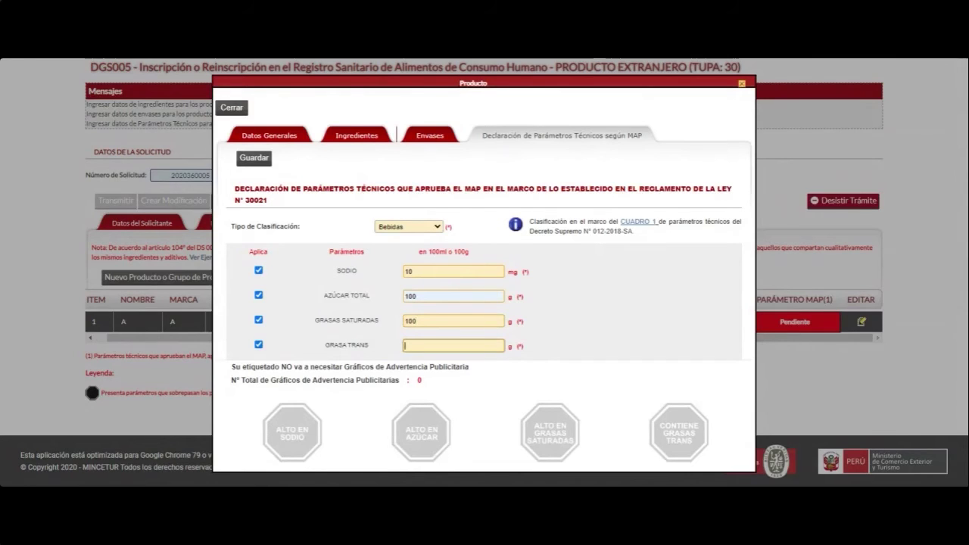
{"action": "left_click", "coordinate": [265, 160]}
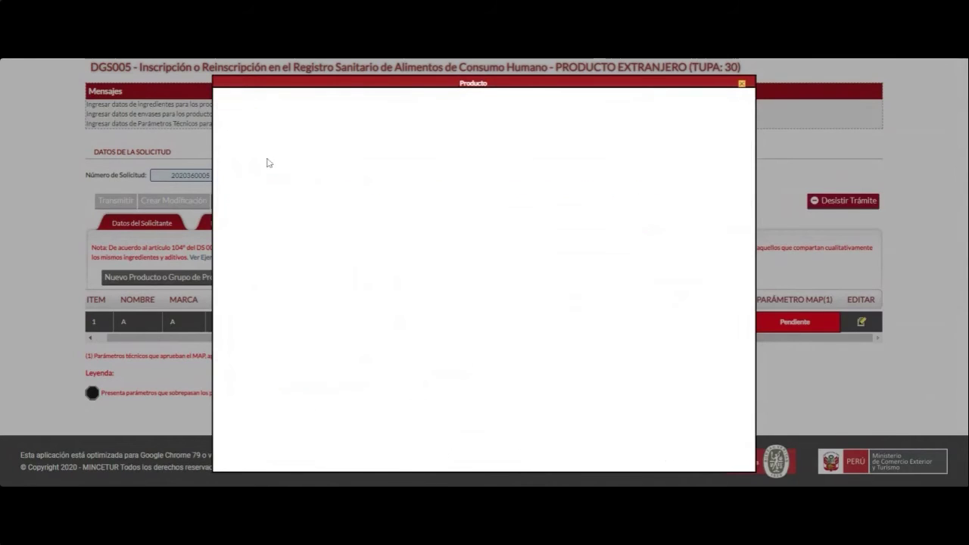
{"action": "scroll", "coordinate": [541, 303], "scroll_direction": "down", "scroll_amount": 1}
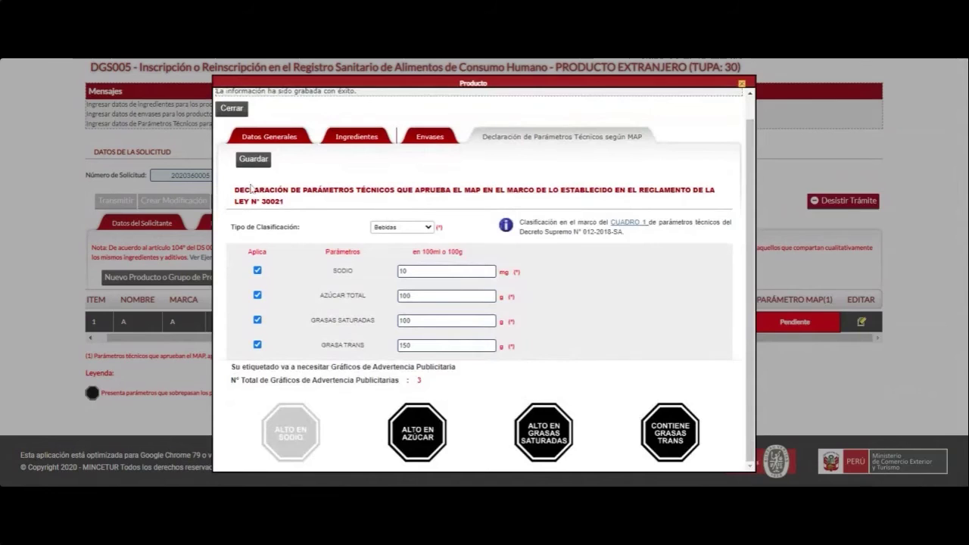
{"action": "left_click", "coordinate": [235, 111]}
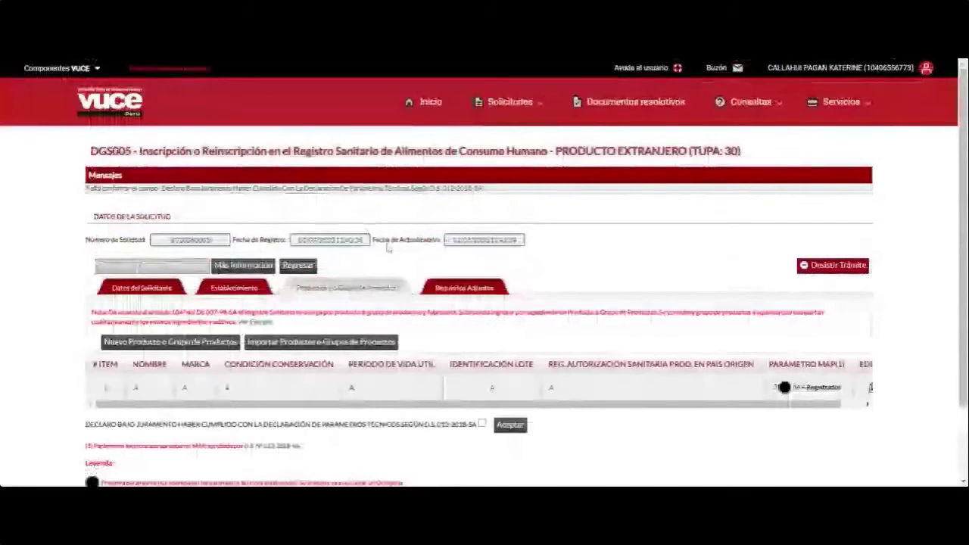
Step: Accept the sworn declaration of compliance with the technical parameters under D.S. 012-2018-SA and check the resulting message
{"action": "scroll", "coordinate": [388, 248], "scroll_direction": "down", "scroll_amount": 1}
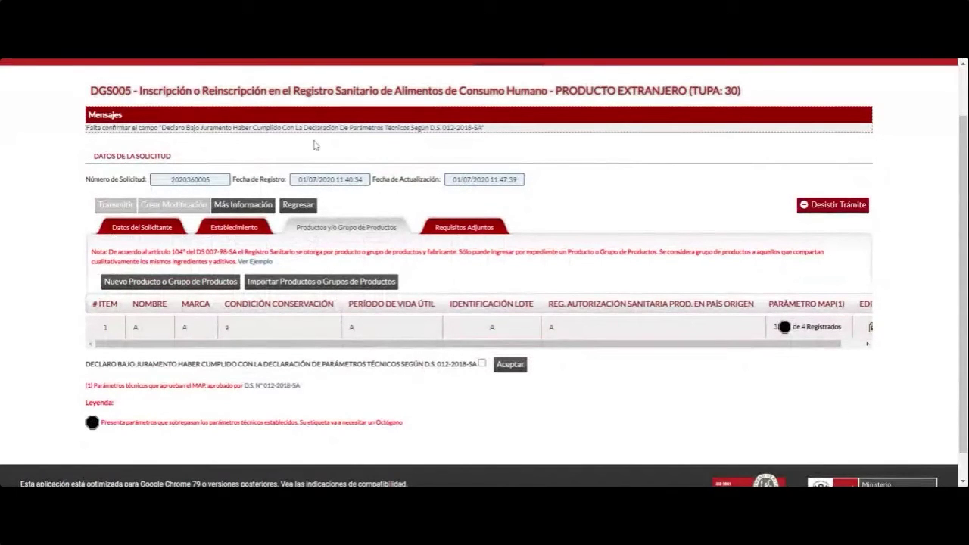
{"action": "left_click", "coordinate": [481, 363]}
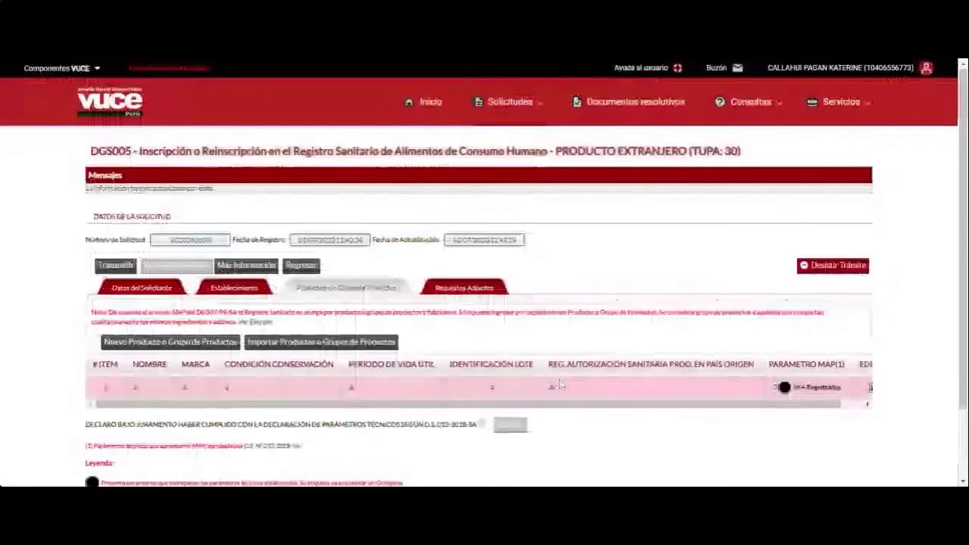
{"action": "scroll", "coordinate": [318, 140], "scroll_direction": "up", "scroll_amount": 1}
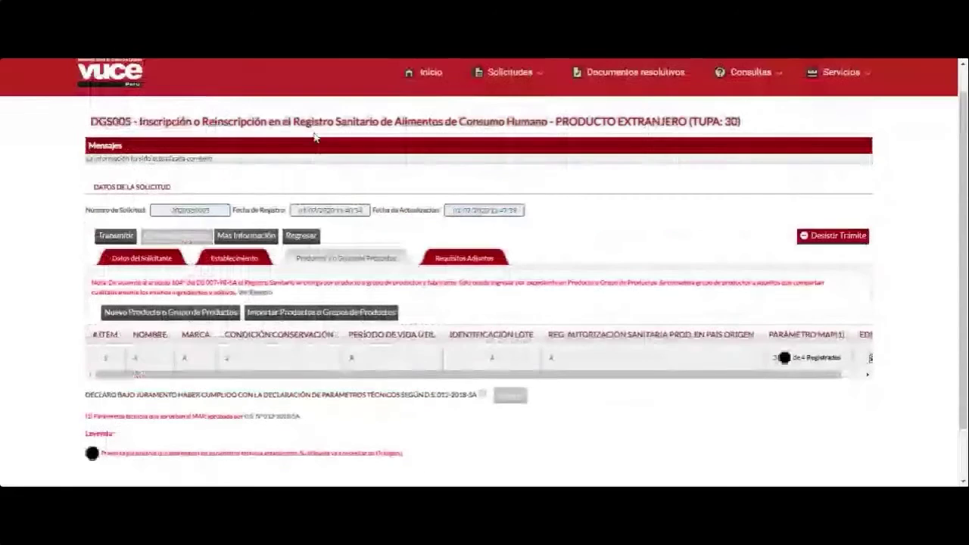
{"action": "triple_click", "coordinate": [88, 161]}
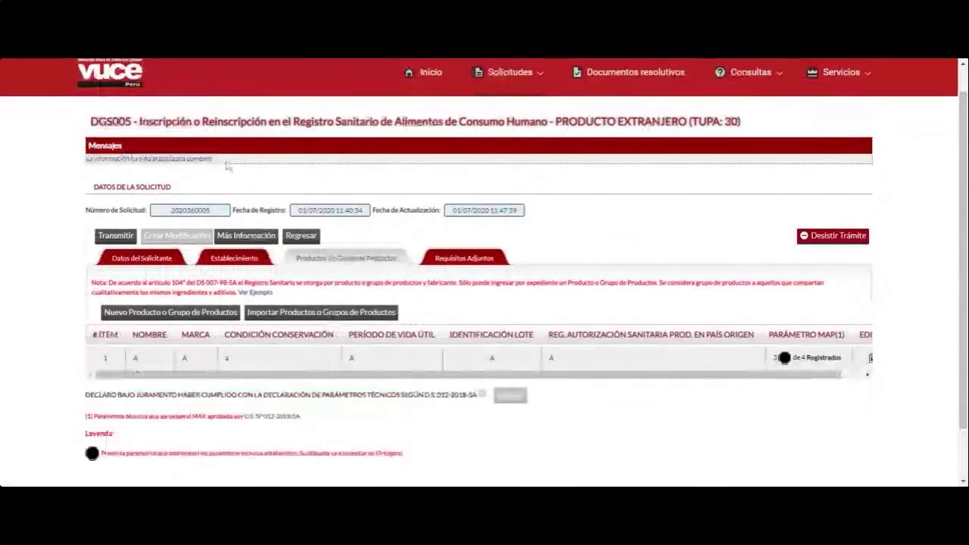
Step: Transmit the DGS005 request to the entity and check the message shown for it
{"action": "left_click", "coordinate": [112, 236]}
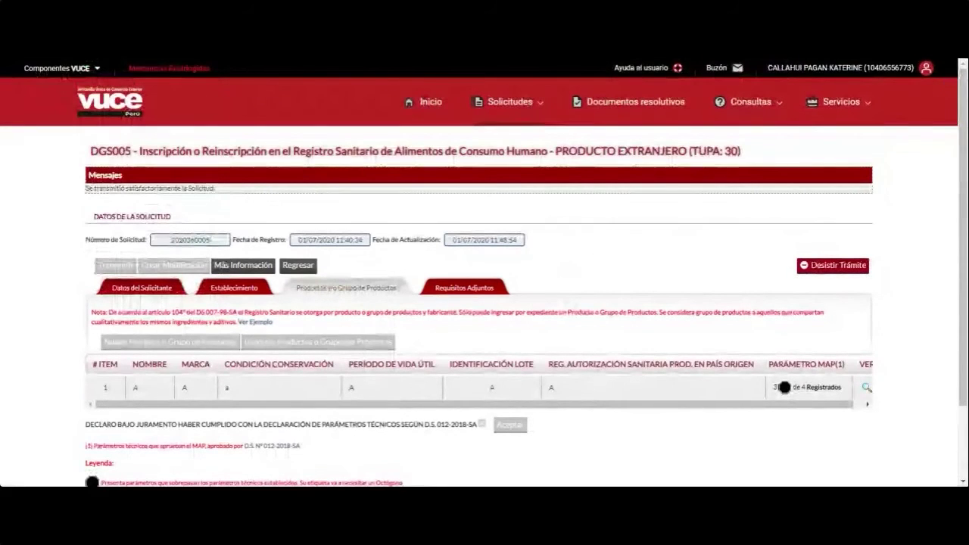
{"action": "mouse_move", "coordinate": [224, 193]}
{"action": "left_mouse_down"}
{"action": "mouse_move", "coordinate": [85, 190]}
{"action": "mouse_move", "coordinate": [224, 191]}
{"action": "left_mouse_up"}
{"action": "left_click", "coordinate": [87, 191]}
{"action": "left_click", "coordinate": [226, 191]}
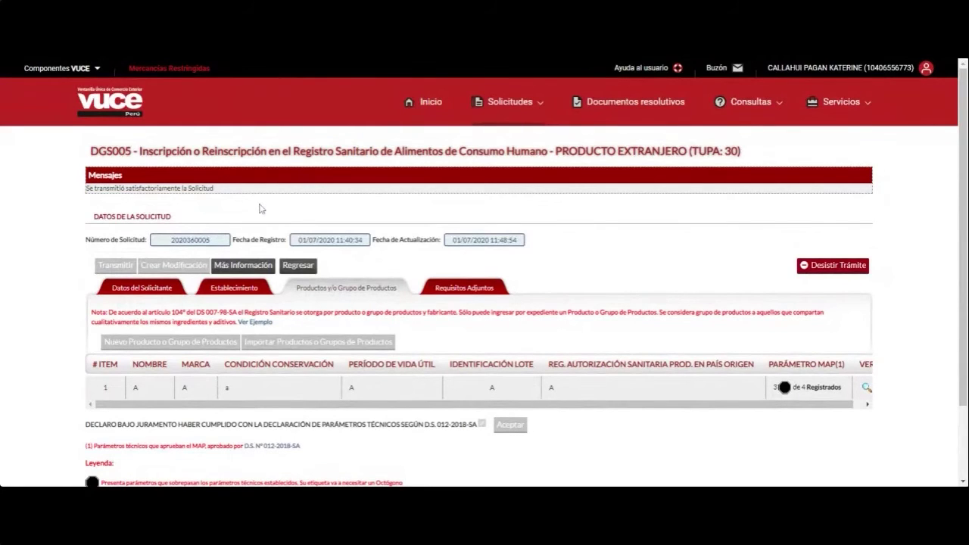
Step: Copy the request number and look through the list of submitted and draft requests in Mis solicitudes
{"action": "double_click", "coordinate": [193, 240]}
{"action": "key", "text": "ctrl+c"}
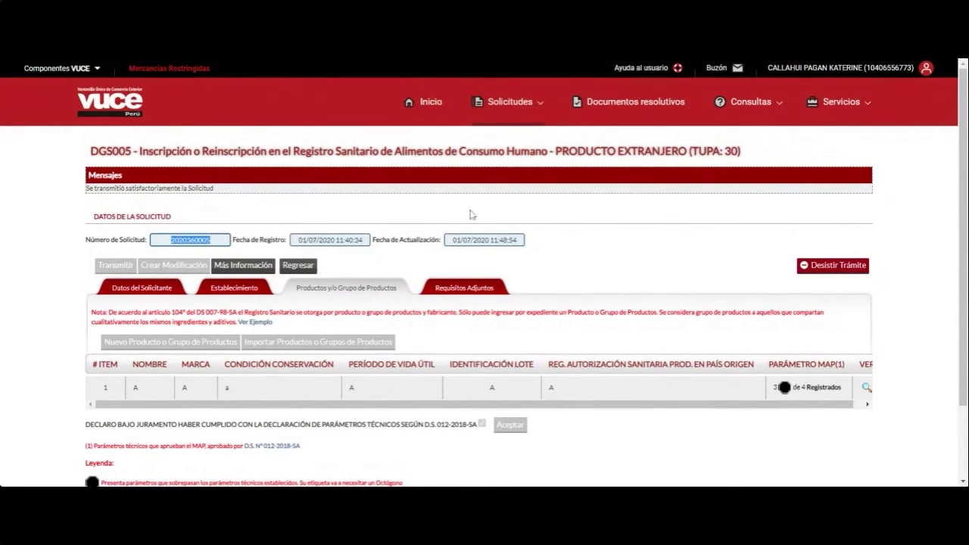
{"action": "left_click", "coordinate": [534, 109]}
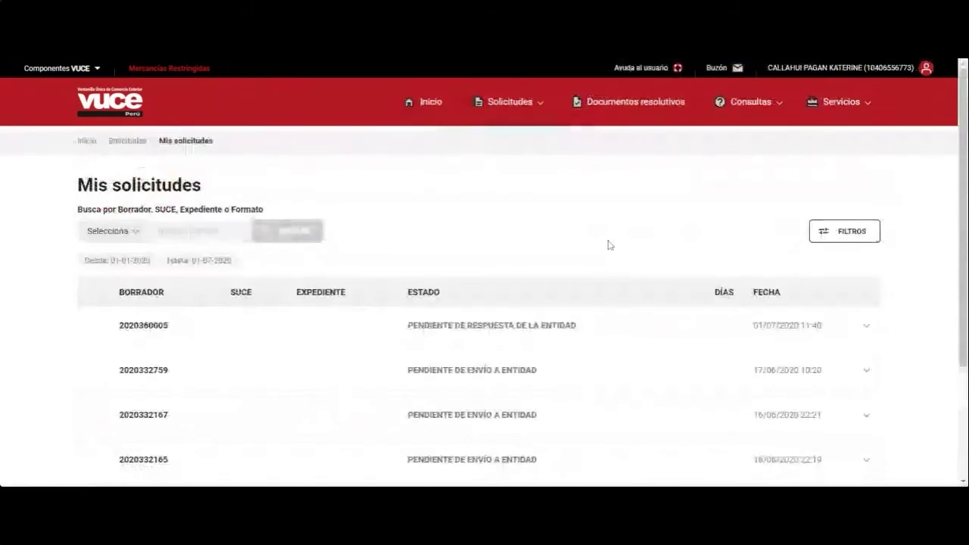
{"action": "scroll", "coordinate": [610, 244], "scroll_direction": "down", "scroll_amount": 2}
{"action": "scroll", "coordinate": [610, 245], "scroll_direction": "up", "scroll_amount": 2}
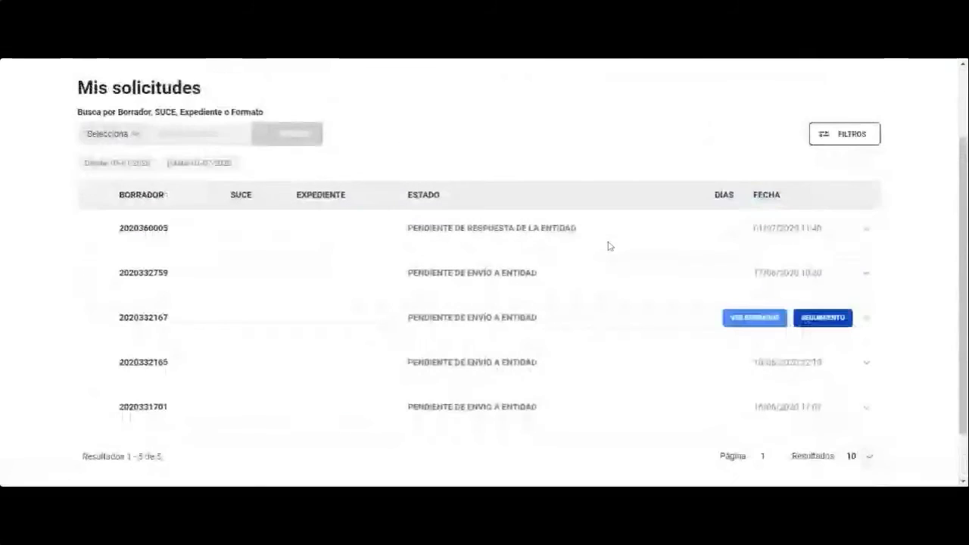
Step: Search the requests by Borrador using the copied request number
{"action": "left_click", "coordinate": [133, 135]}
{"action": "left_click", "coordinate": [129, 168]}
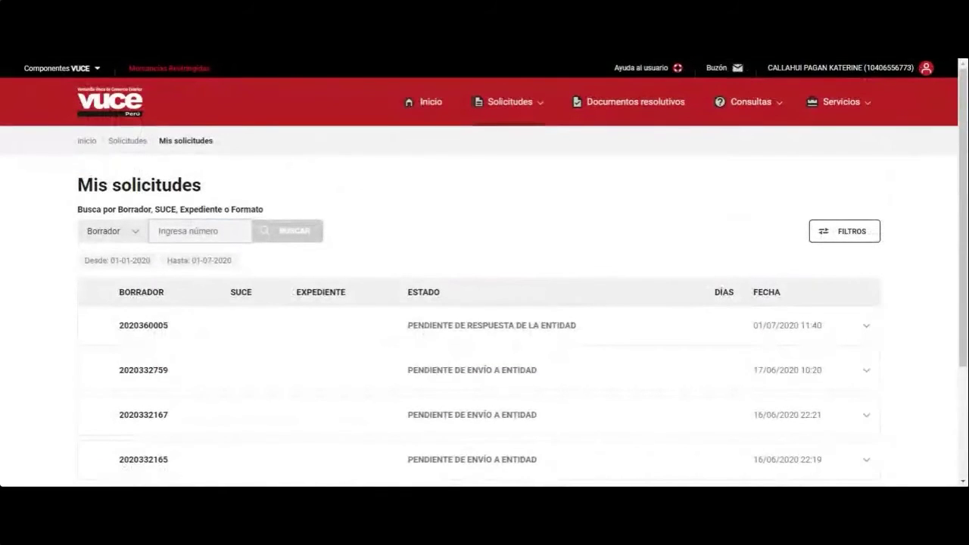
{"action": "key", "text": "ctrl+v"}
{"action": "left_click", "coordinate": [263, 233]}
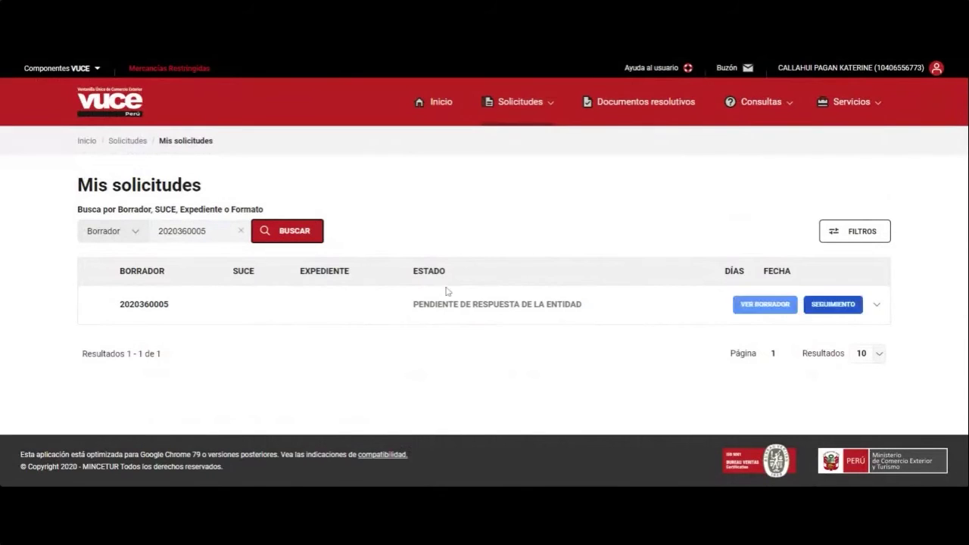
Step: Examine the status of the transmitted request and open its draft for viewing
{"action": "double_click", "coordinate": [424, 271]}
{"action": "left_click", "coordinate": [415, 312]}
{"action": "left_click_drag", "start_coordinate": [430, 304], "coordinate": [487, 304]}
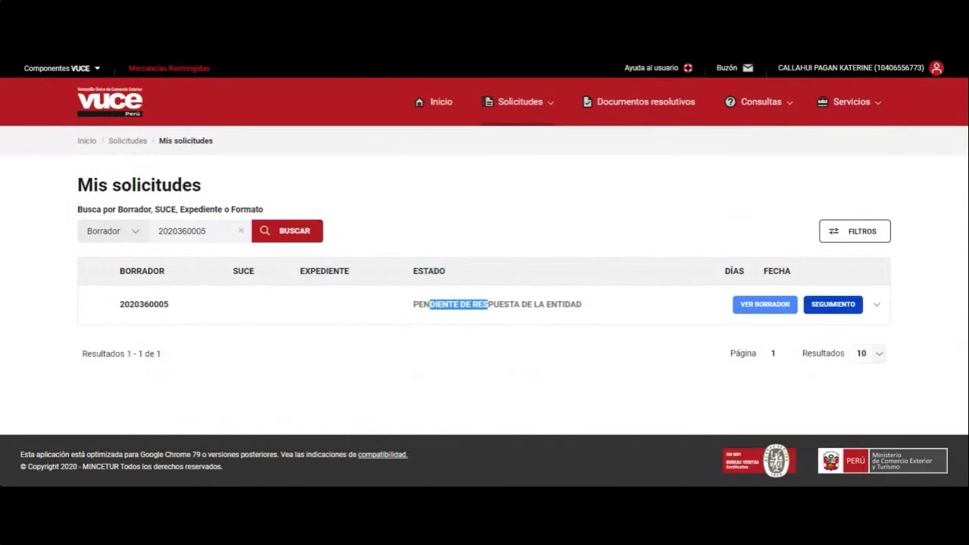
{"action": "left_click", "coordinate": [414, 312]}
{"action": "left_click_drag", "start_coordinate": [415, 313], "coordinate": [590, 308]}
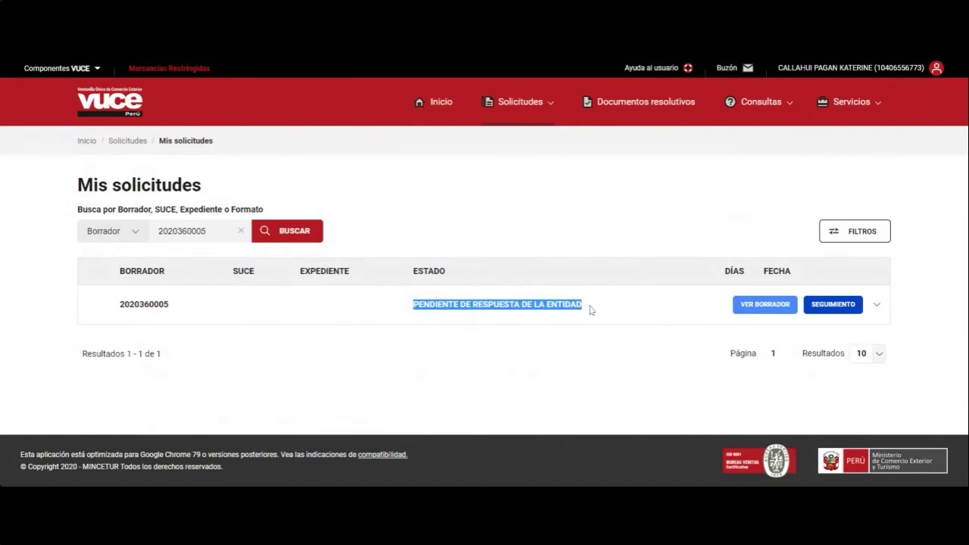
{"action": "left_click", "coordinate": [591, 310]}
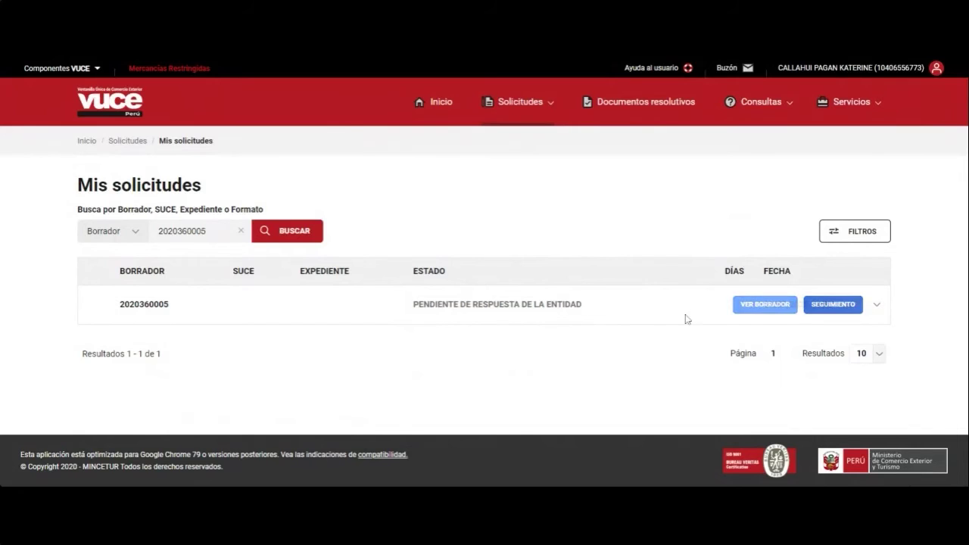
{"action": "left_click", "coordinate": [762, 312]}
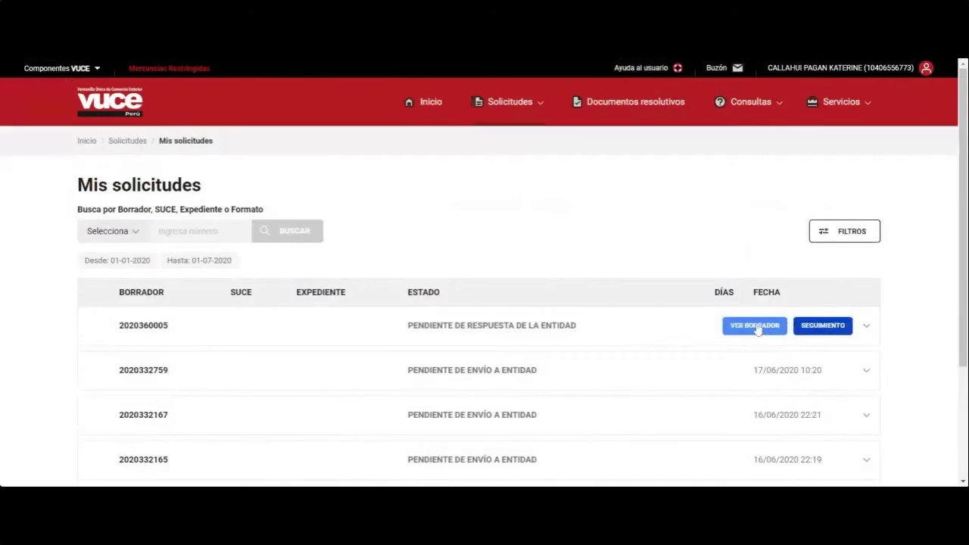
{"action": "left_click", "coordinate": [754, 326]}
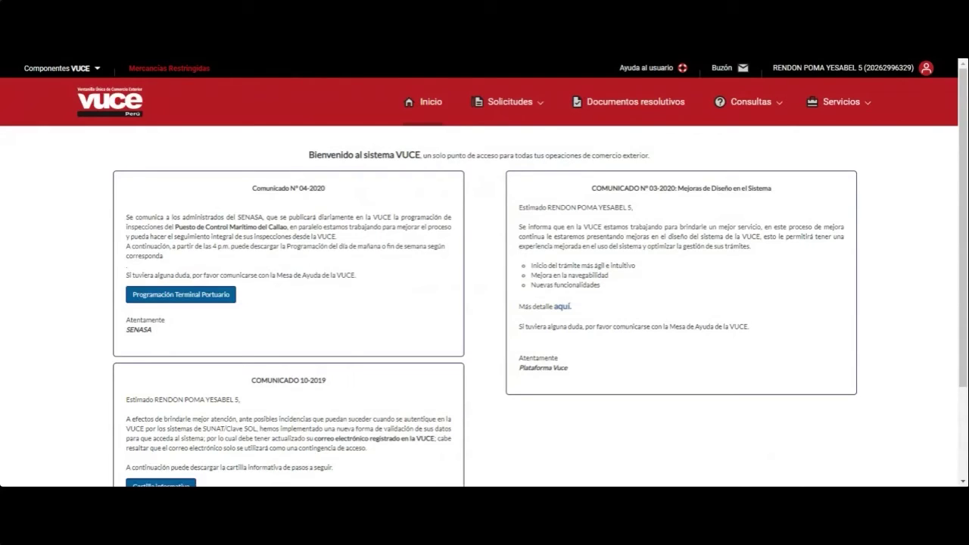
Step: Open the Nueva solicitud page and look through the entities available for a request
{"action": "left_click", "coordinate": [530, 104]}
{"action": "left_click", "coordinate": [499, 134]}
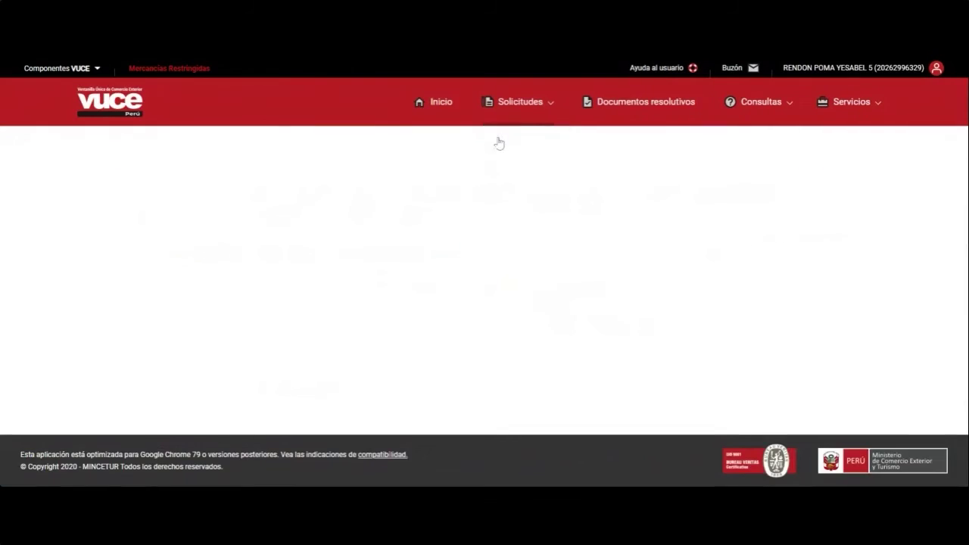
{"action": "scroll", "coordinate": [537, 326], "scroll_direction": "down", "scroll_amount": 2}
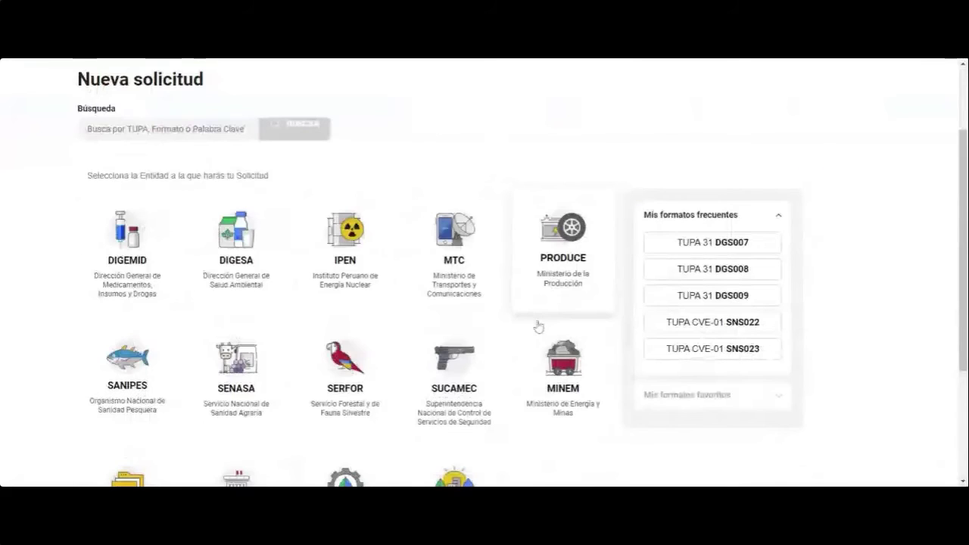
{"action": "scroll", "coordinate": [537, 326], "scroll_direction": "down", "scroll_amount": 2}
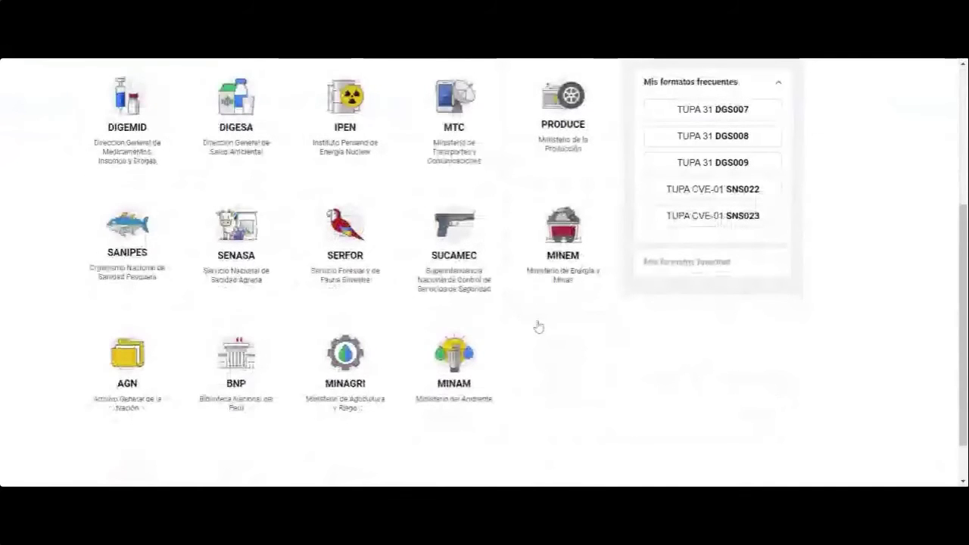
{"action": "scroll", "coordinate": [400, 257], "scroll_direction": "up", "scroll_amount": 1}
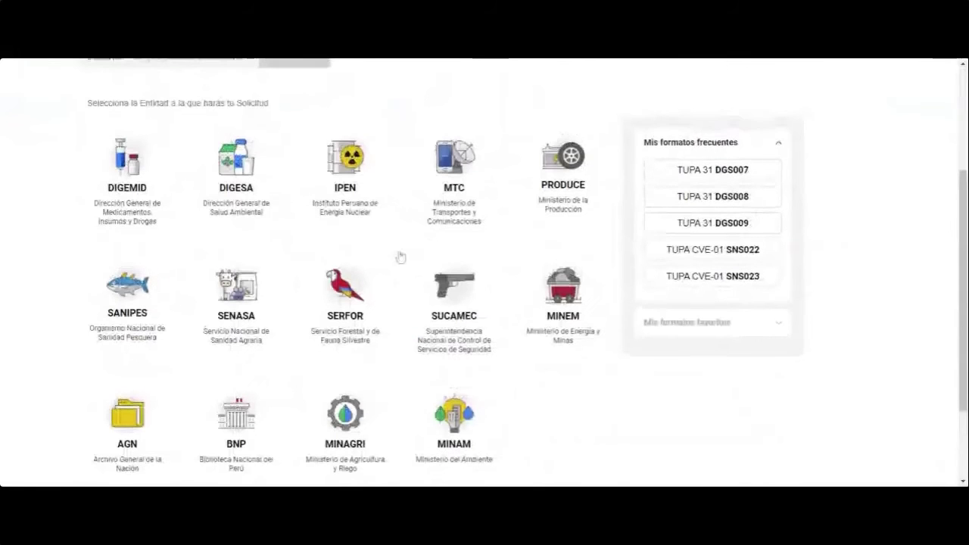
Step: Open DIGEMID and look through its list of TUPA formats
{"action": "left_click", "coordinate": [139, 174]}
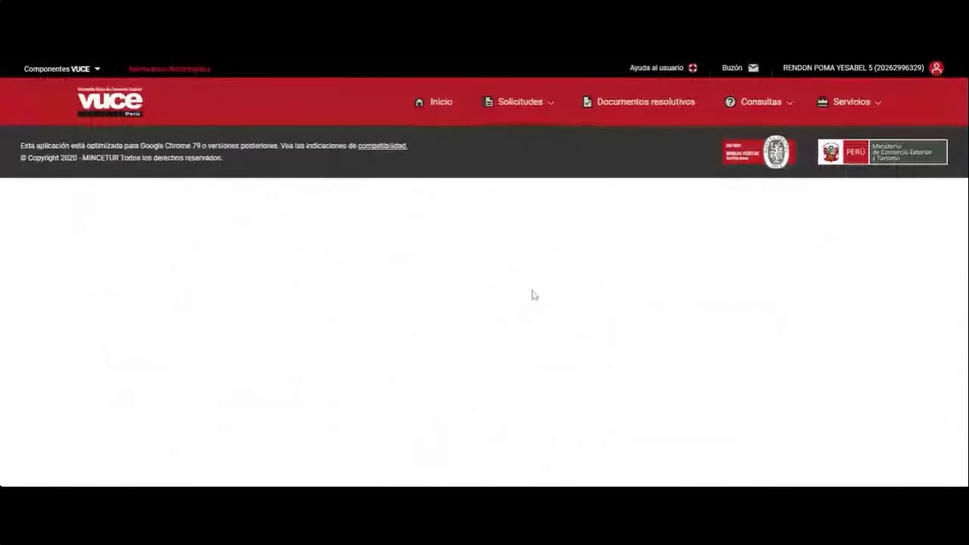
{"action": "scroll", "coordinate": [530, 295], "scroll_direction": "down", "scroll_amount": 2}
{"action": "scroll", "coordinate": [530, 296], "scroll_direction": "down", "scroll_amount": 4}
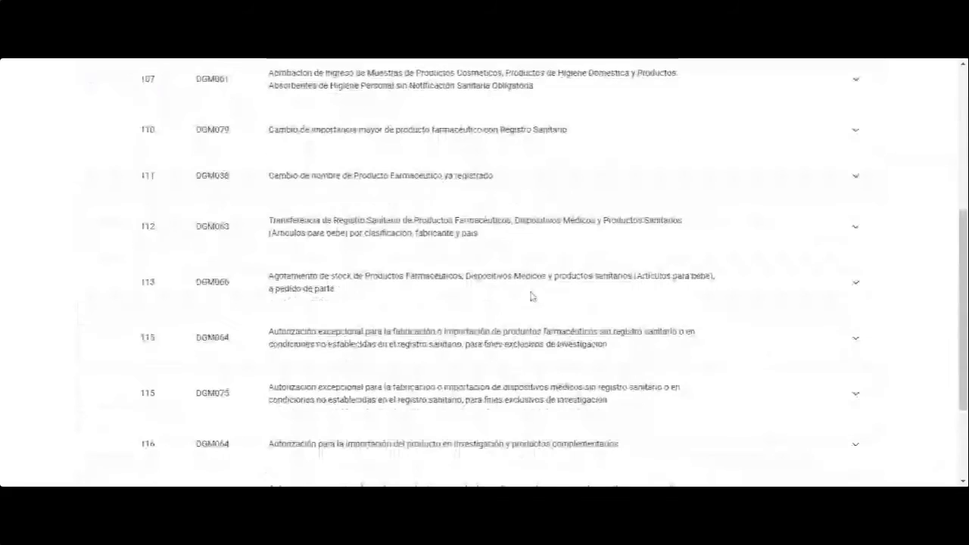
{"action": "scroll", "coordinate": [530, 296], "scroll_direction": "up", "scroll_amount": 2}
{"action": "scroll", "coordinate": [531, 296], "scroll_direction": "up", "scroll_amount": 5}
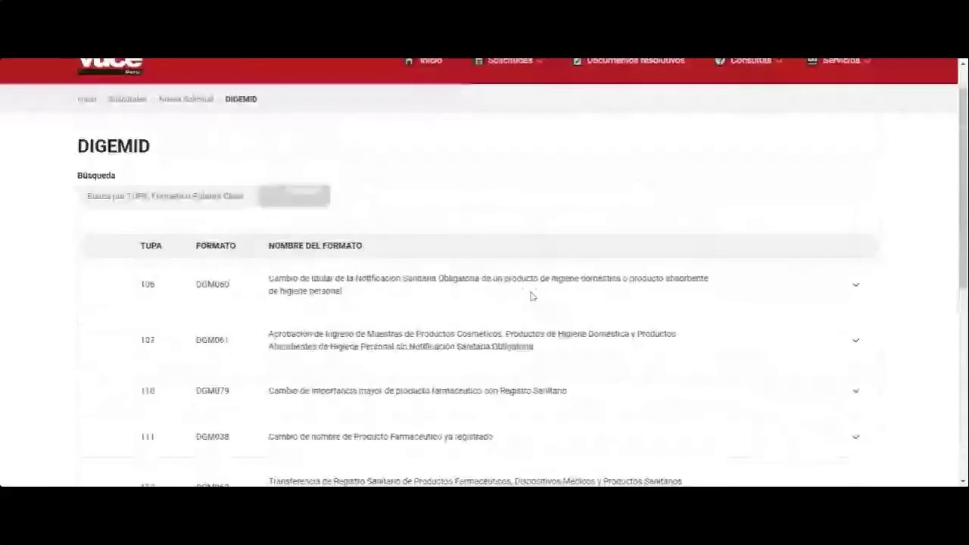
Step: Open Mis solicitudes and examine the approved request's Estado, Expediente, Borrador and SUCE entries
{"action": "left_click", "coordinate": [530, 101]}
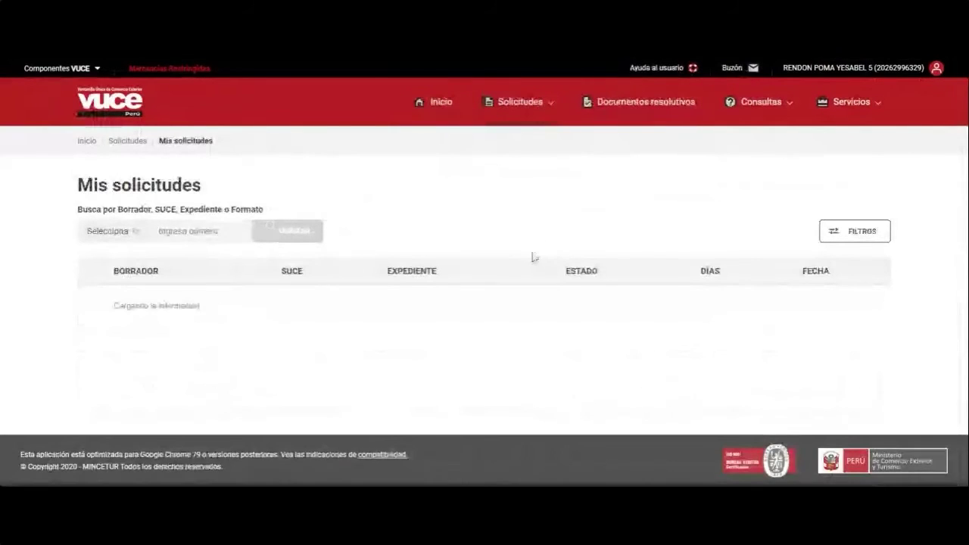
{"action": "scroll", "coordinate": [522, 344], "scroll_direction": "down", "scroll_amount": 1}
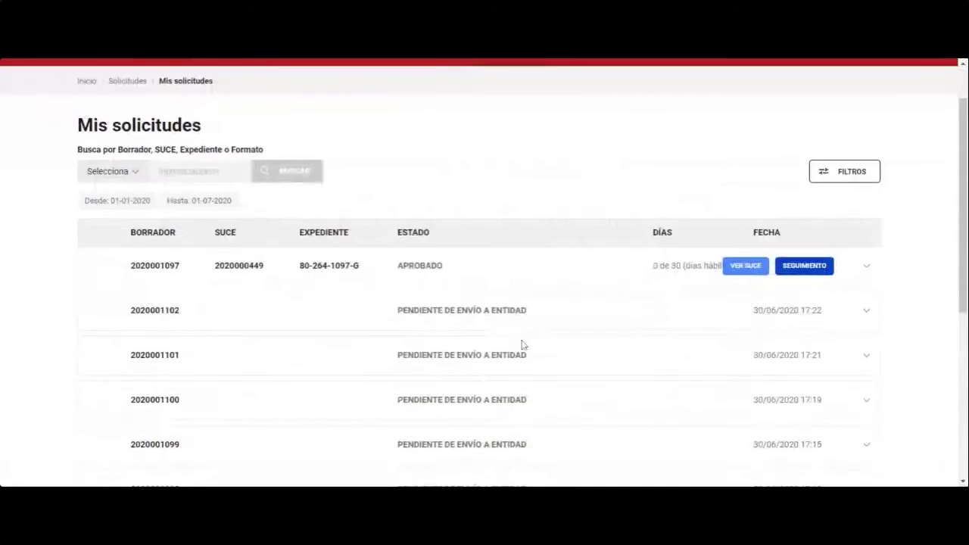
{"action": "double_click", "coordinate": [431, 266]}
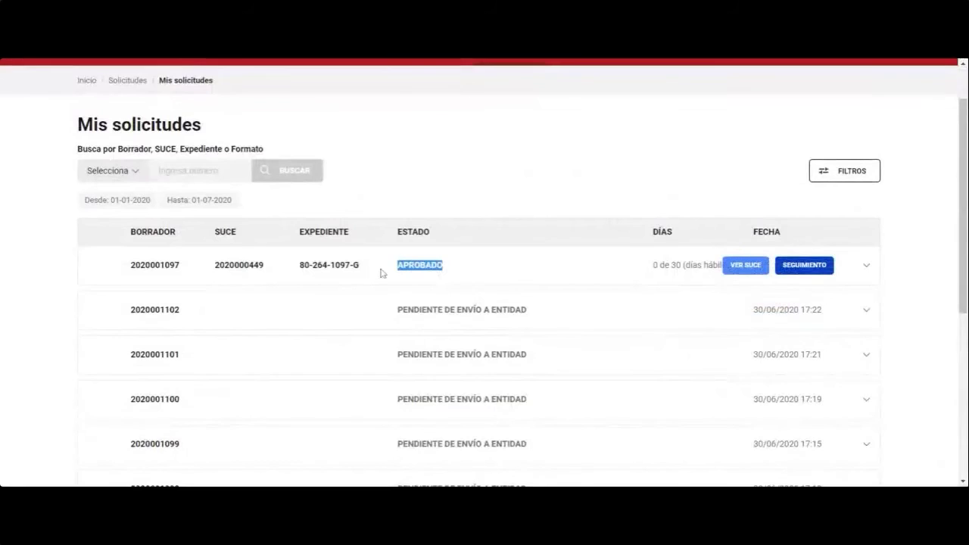
{"action": "left_click", "coordinate": [474, 276]}
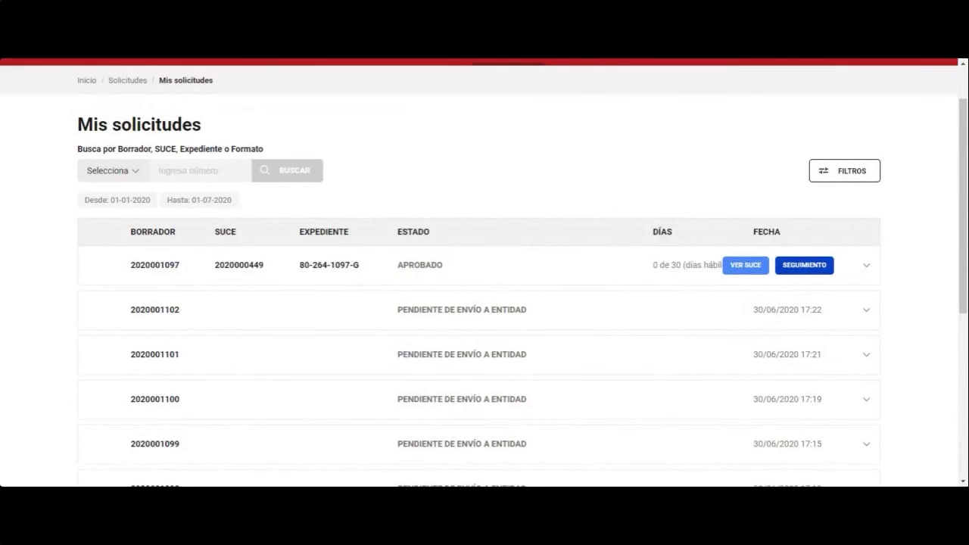
{"action": "left_click_drag", "start_coordinate": [363, 270], "coordinate": [294, 270]}
{"action": "left_click", "coordinate": [290, 270]}
{"action": "double_click", "coordinate": [176, 265]}
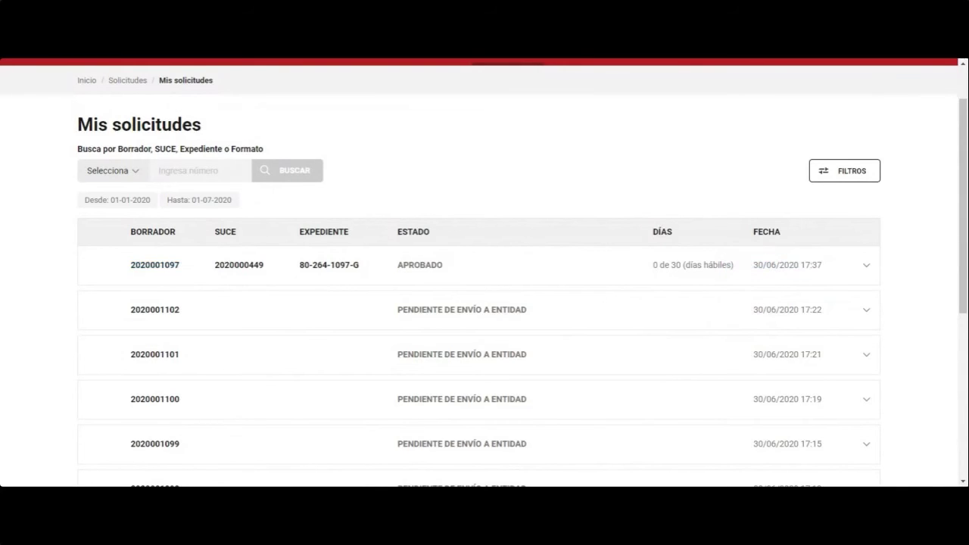
{"action": "left_click_drag", "start_coordinate": [215, 232], "coordinate": [236, 232]}
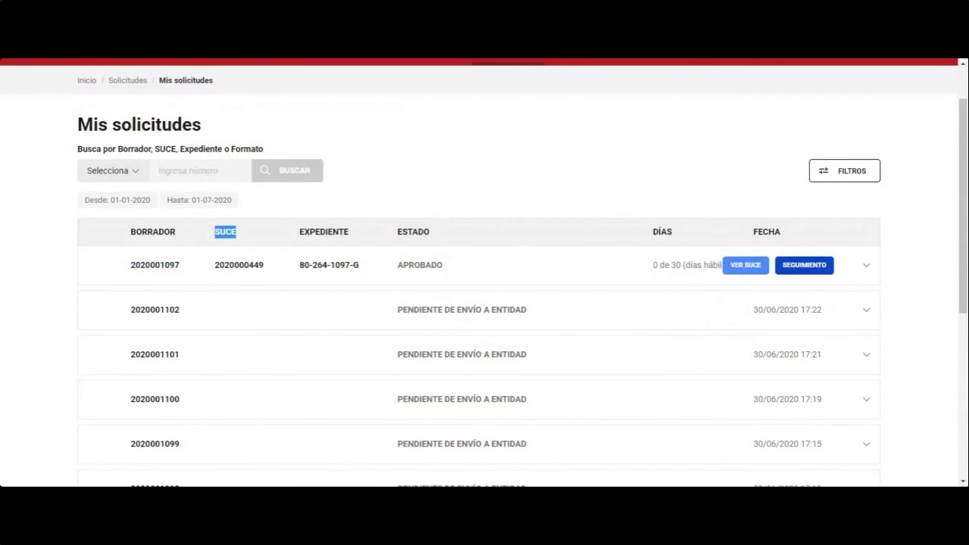
{"action": "double_click", "coordinate": [238, 264]}
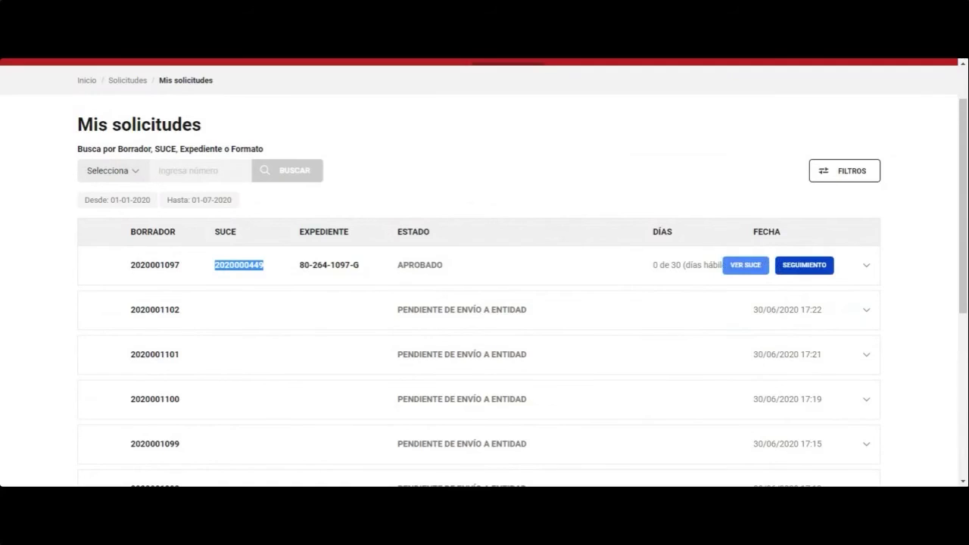
{"action": "left_click_drag", "start_coordinate": [298, 265], "coordinate": [362, 270]}
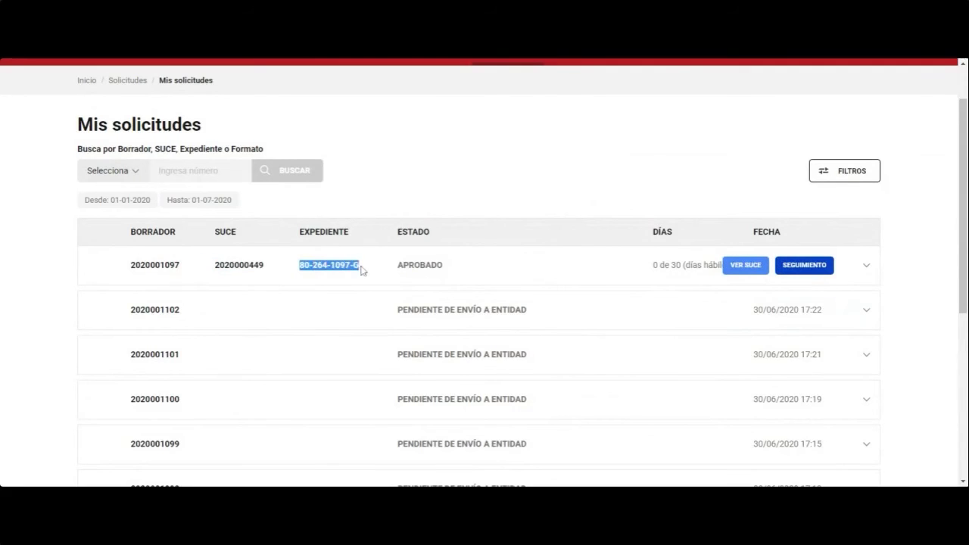
{"action": "left_click", "coordinate": [366, 268]}
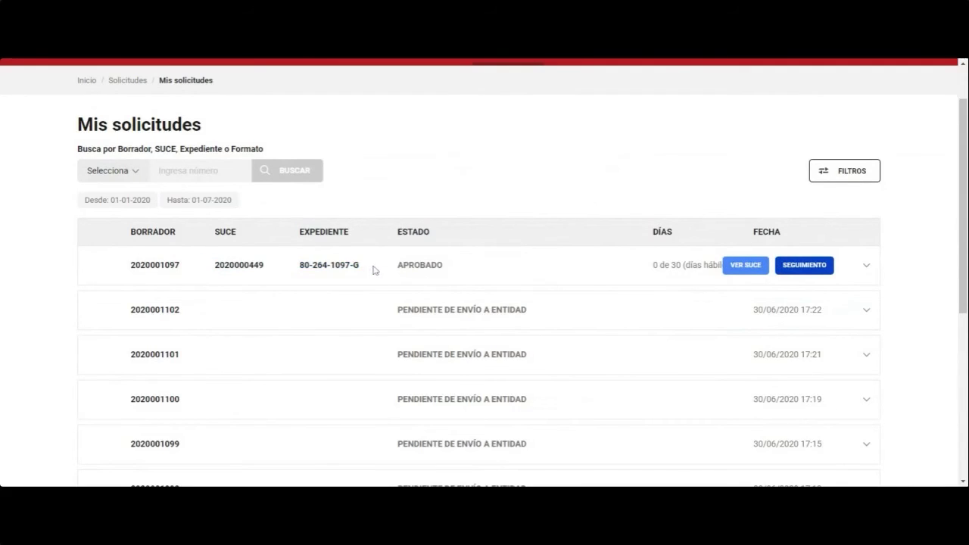
Step: Expand the approved request's details and review its entity together with its Expediente and SUCE entries
{"action": "left_click", "coordinate": [868, 268]}
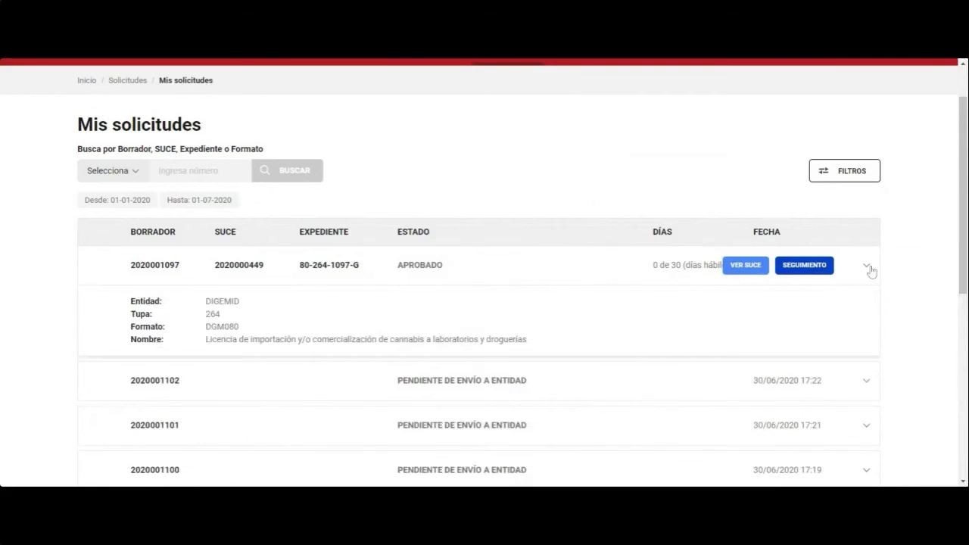
{"action": "double_click", "coordinate": [221, 302]}
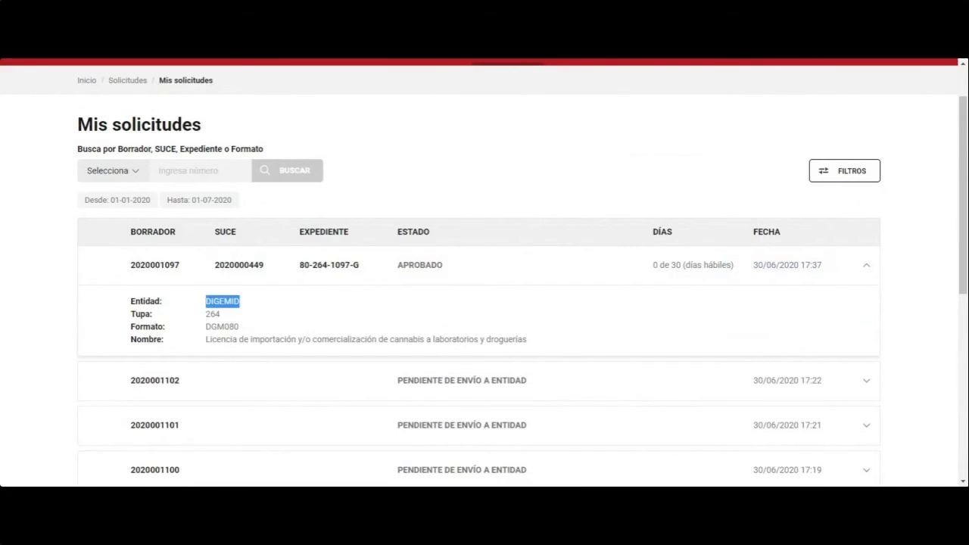
{"action": "left_click", "coordinate": [364, 271]}
{"action": "left_click_drag", "start_coordinate": [363, 271], "coordinate": [299, 274]}
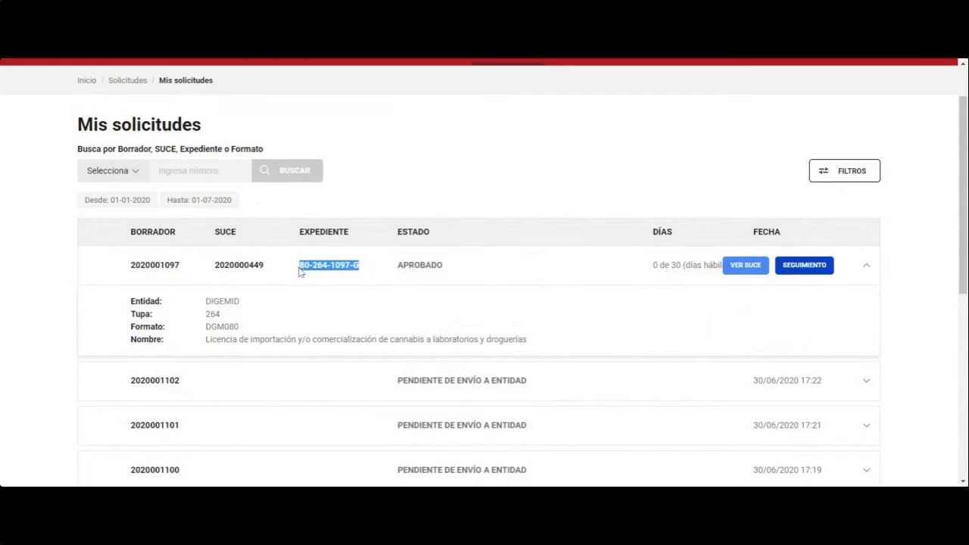
{"action": "left_click", "coordinate": [327, 301]}
{"action": "left_click_drag", "start_coordinate": [264, 269], "coordinate": [214, 268]}
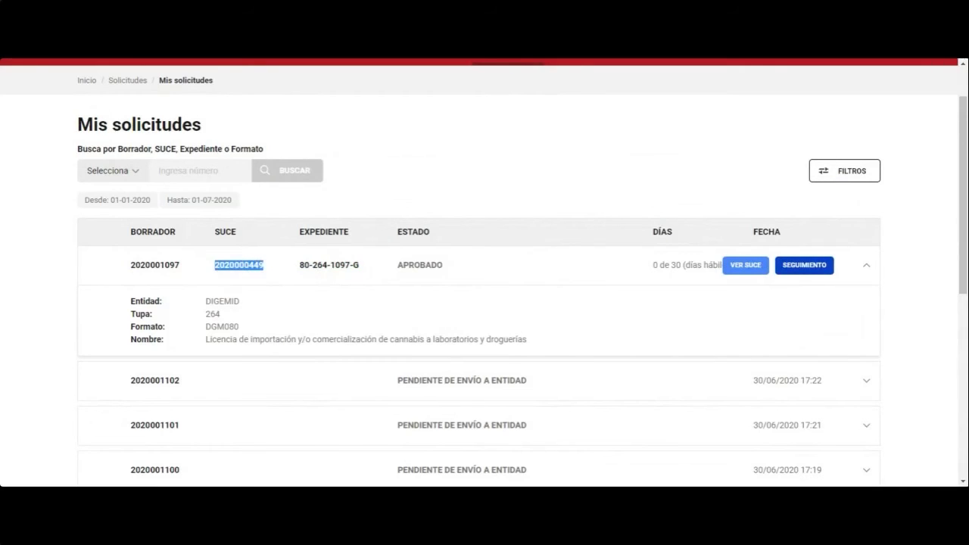
{"action": "left_click", "coordinate": [310, 301]}
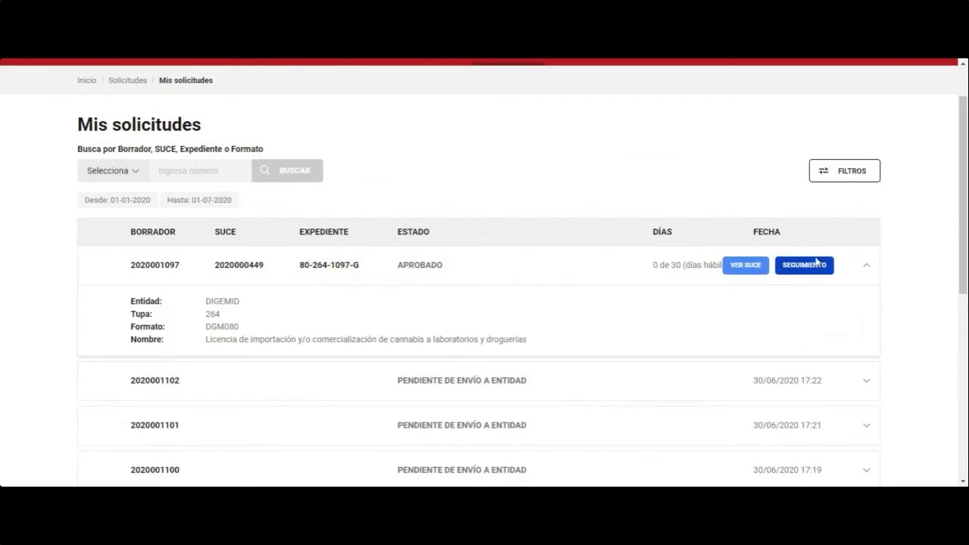
Step: Open the approved request's SUCE and look through the applicant and pharmaceutical establishment data
{"action": "left_click", "coordinate": [869, 266]}
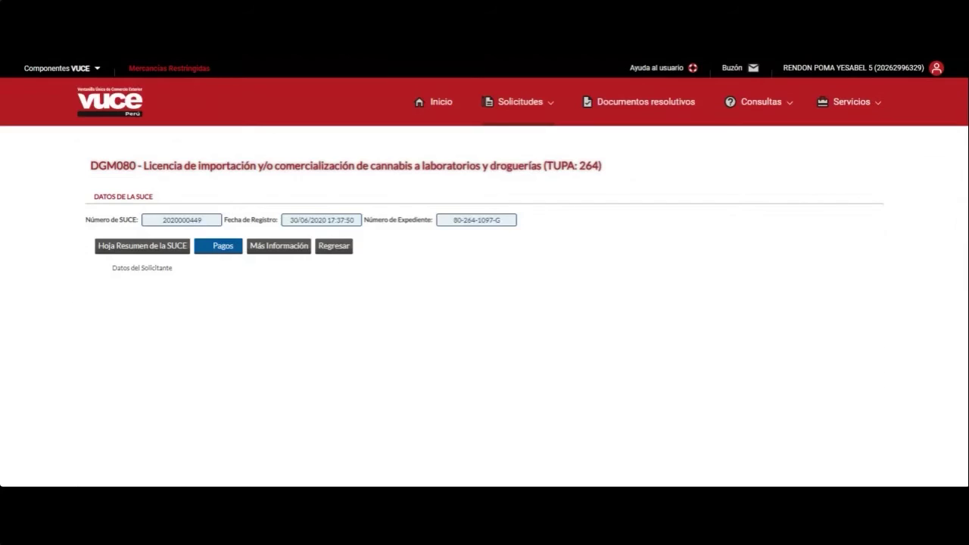
{"action": "scroll", "coordinate": [631, 333], "scroll_direction": "down", "scroll_amount": 1}
{"action": "scroll", "coordinate": [632, 333], "scroll_direction": "up", "scroll_amount": 1}
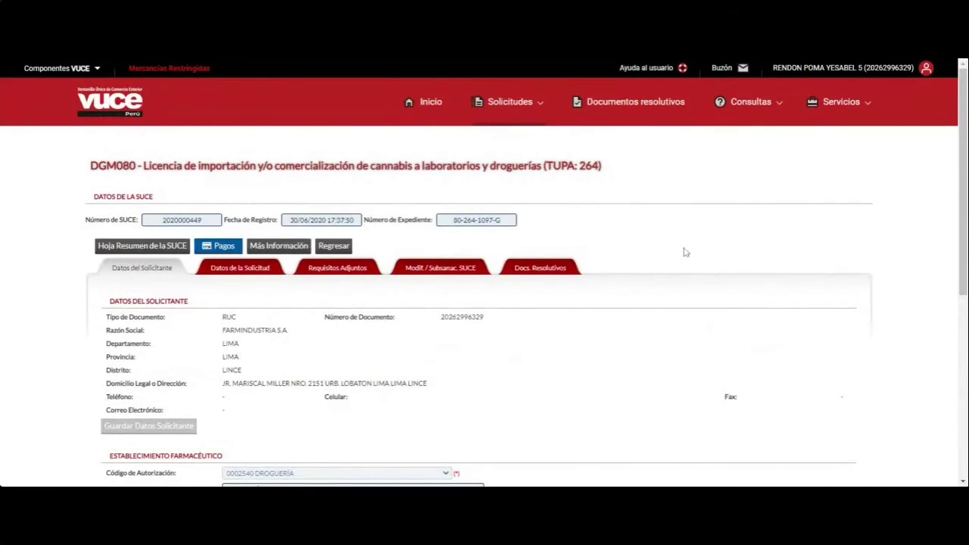
{"action": "scroll", "coordinate": [685, 252], "scroll_direction": "down", "scroll_amount": 1}
{"action": "scroll", "coordinate": [685, 252], "scroll_direction": "down", "scroll_amount": 4}
{"action": "scroll", "coordinate": [685, 252], "scroll_direction": "up", "scroll_amount": 3}
{"action": "scroll", "coordinate": [685, 252], "scroll_direction": "up", "scroll_amount": 1}
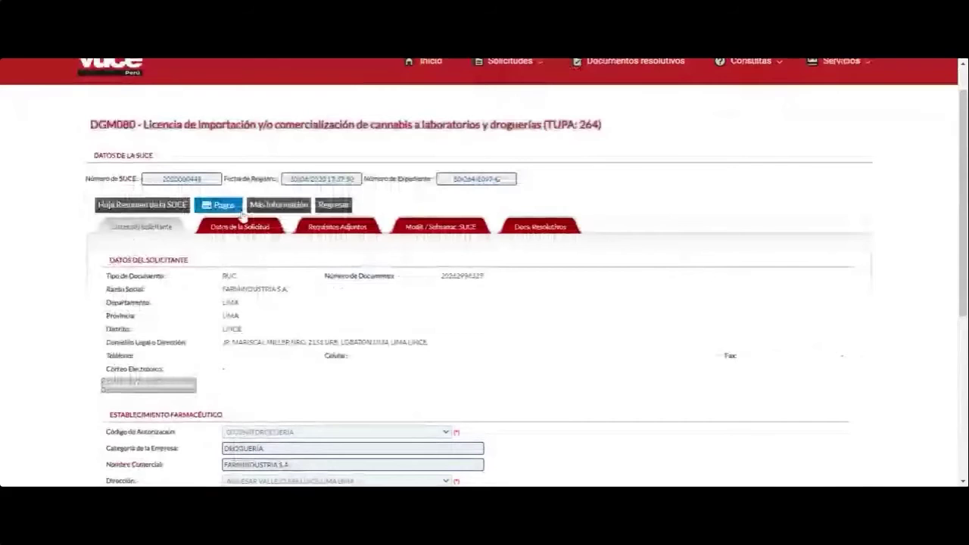
Step: View the SUCE's payment information, examine the payment's operation date and status, and close it
{"action": "left_click", "coordinate": [219, 204]}
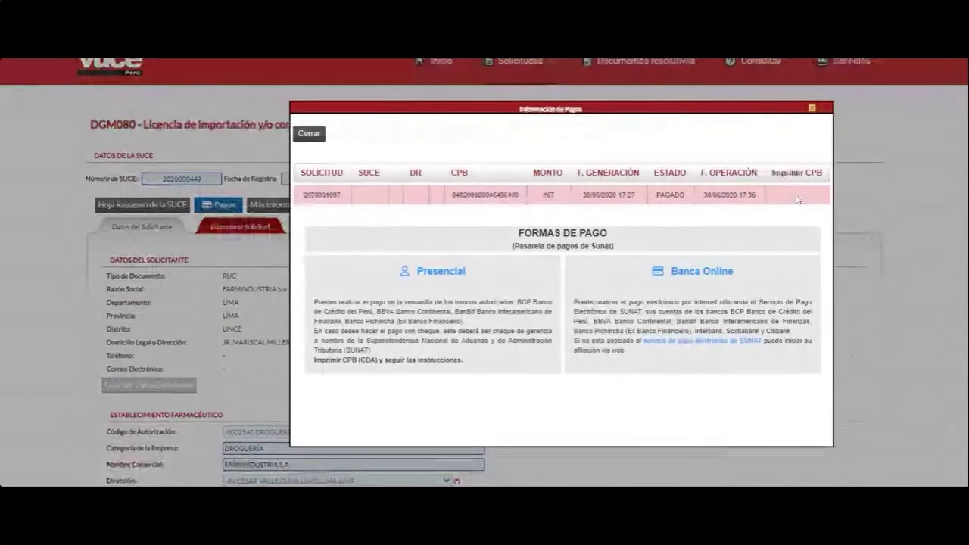
{"action": "left_click_drag", "start_coordinate": [704, 195], "coordinate": [768, 197]}
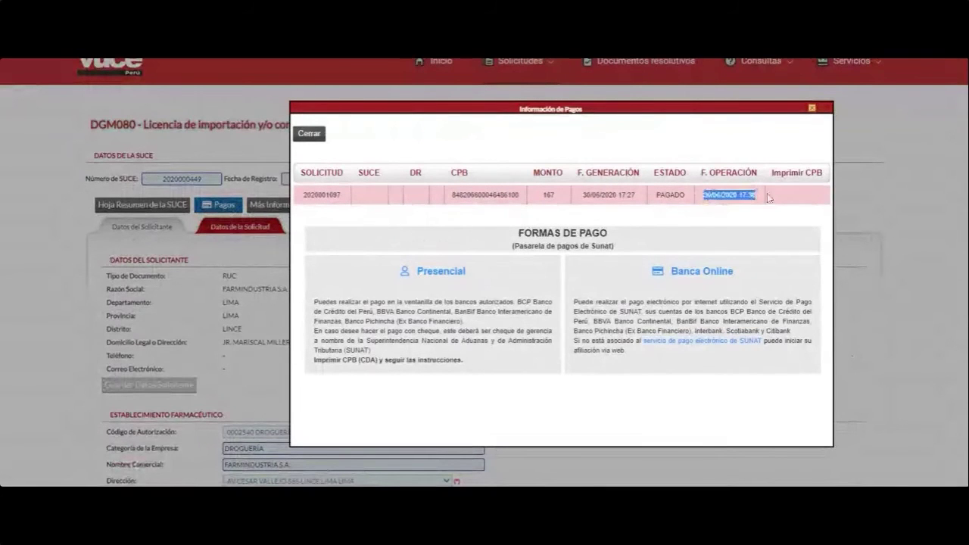
{"action": "double_click", "coordinate": [670, 195]}
{"action": "left_click", "coordinate": [323, 136]}
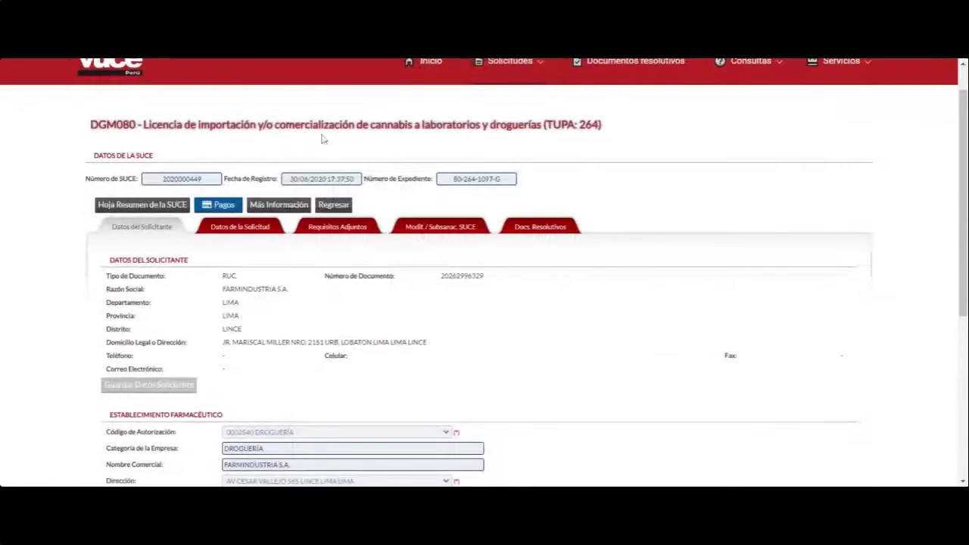
Step: Look through the SUCE's Requisitos Adjuntos, Modif./Subsanac. SUCE and Docs. Resolutivos sections
{"action": "left_click", "coordinate": [356, 228]}
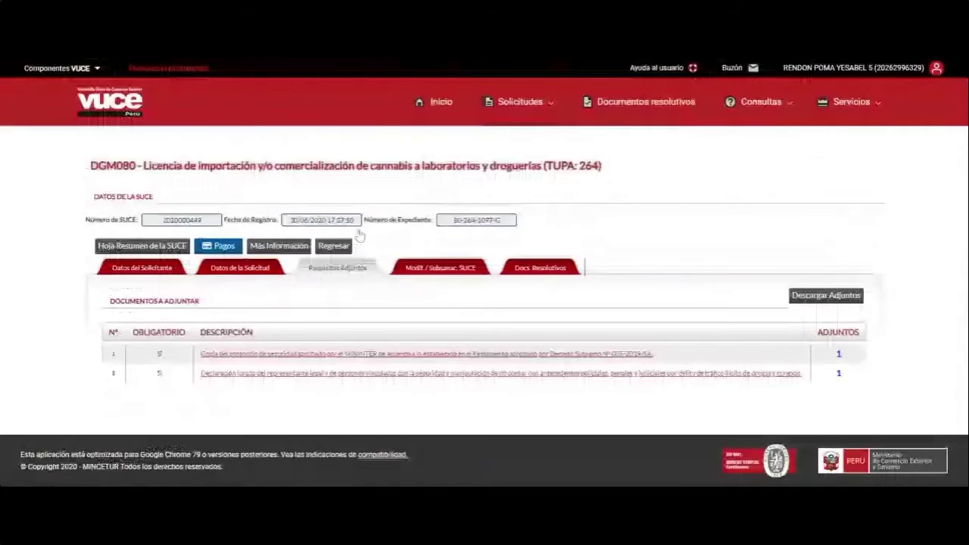
{"action": "left_click", "coordinate": [439, 268]}
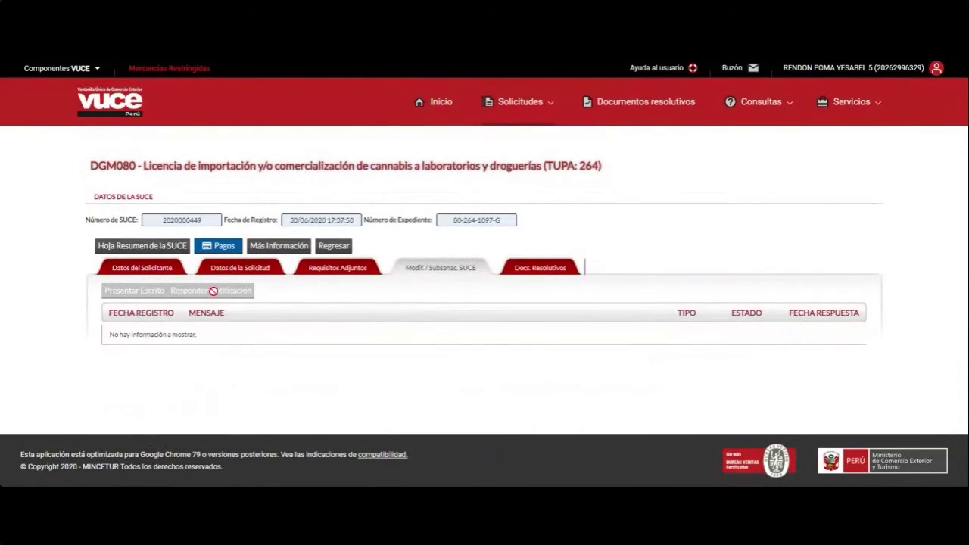
{"action": "left_click", "coordinate": [539, 270]}
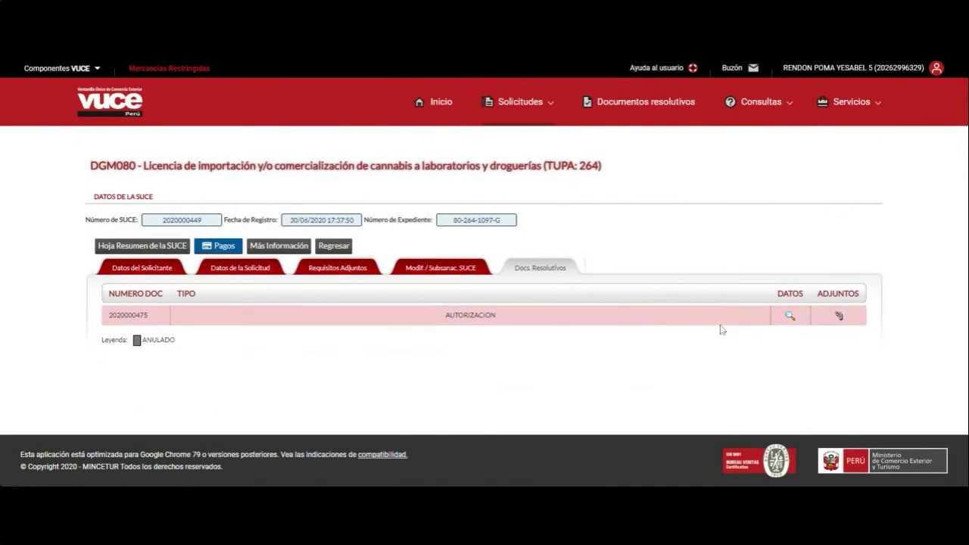
Step: Open the AUTORIZACION resolutive document's data and look through its details and attached files
{"action": "left_click", "coordinate": [789, 317]}
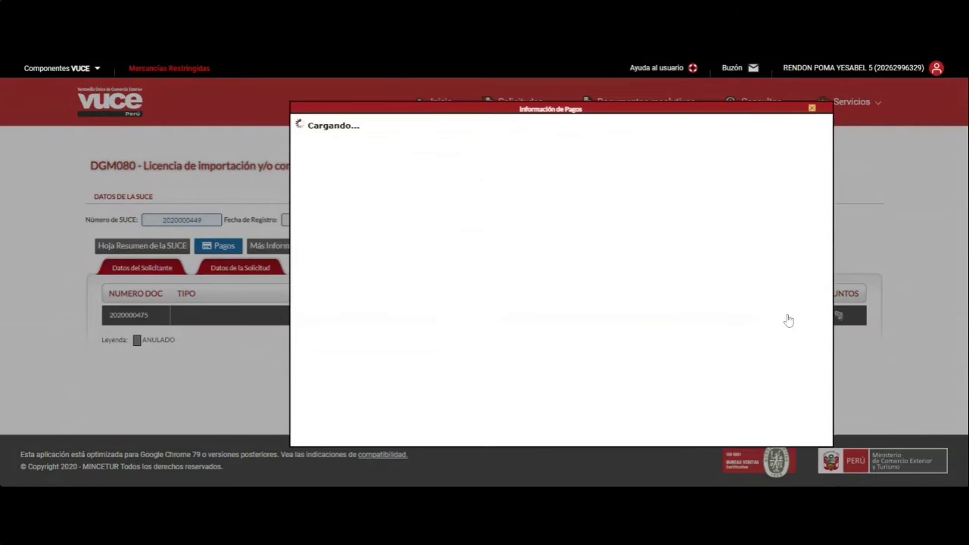
{"action": "scroll", "coordinate": [511, 251], "scroll_direction": "down", "scroll_amount": 5}
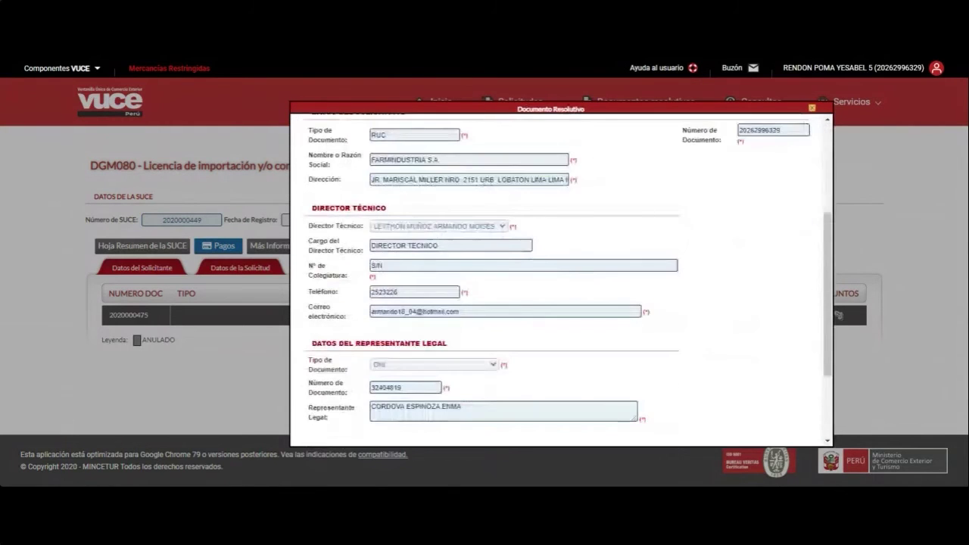
{"action": "scroll", "coordinate": [560, 277], "scroll_direction": "down", "scroll_amount": 3}
{"action": "scroll", "coordinate": [514, 252], "scroll_direction": "up", "scroll_amount": 8}
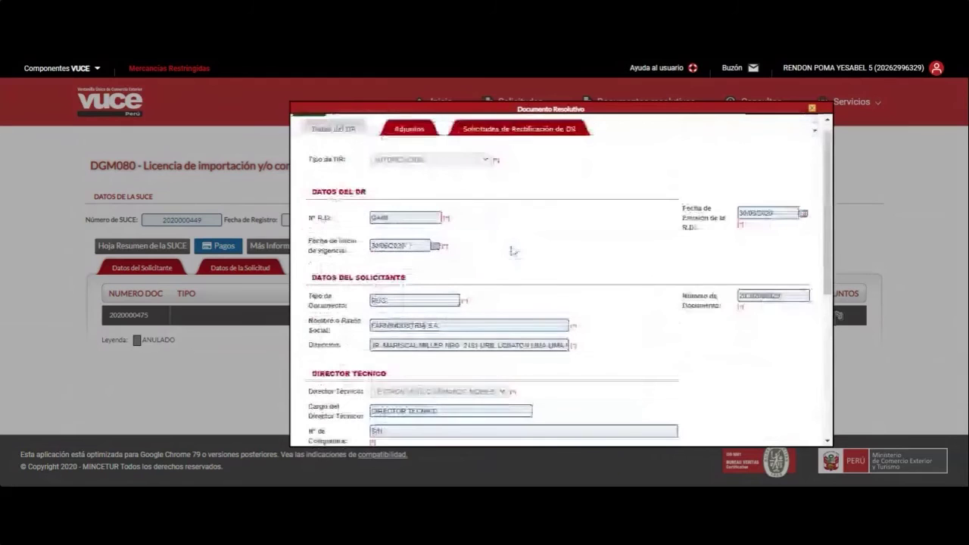
{"action": "scroll", "coordinate": [513, 251], "scroll_direction": "up", "scroll_amount": 1}
{"action": "left_click", "coordinate": [408, 144]}
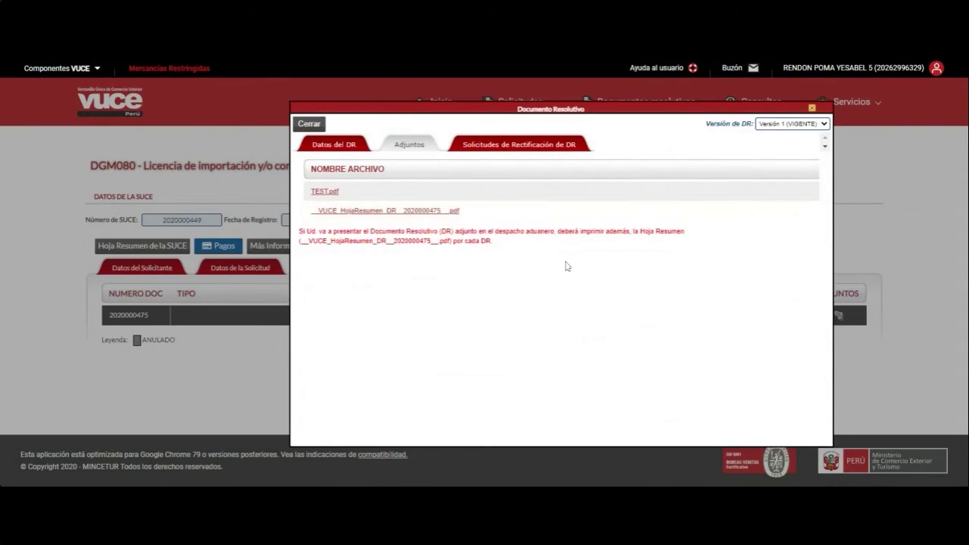
Step: Open a new rectification request for the resolutive document, view its message form and close it without saving
{"action": "left_click", "coordinate": [527, 148]}
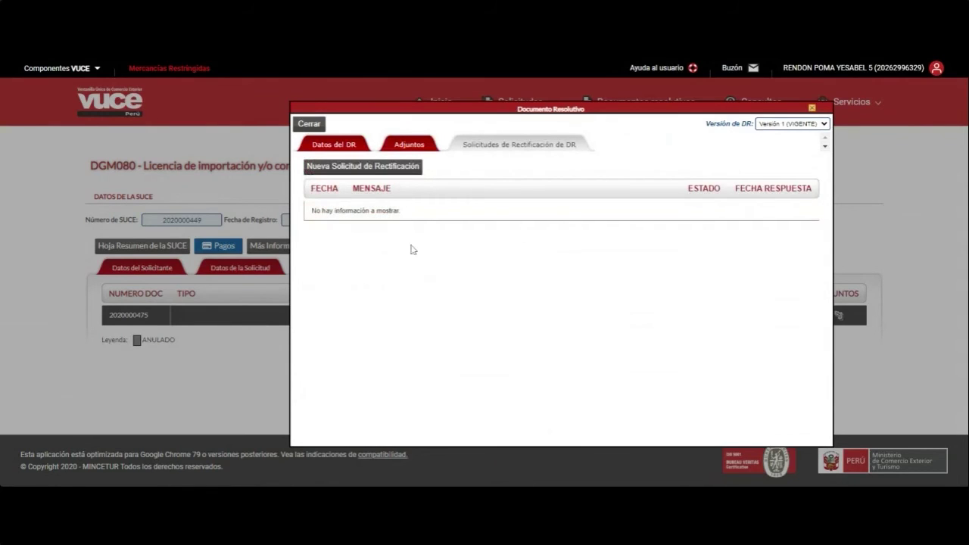
{"action": "left_click", "coordinate": [377, 171]}
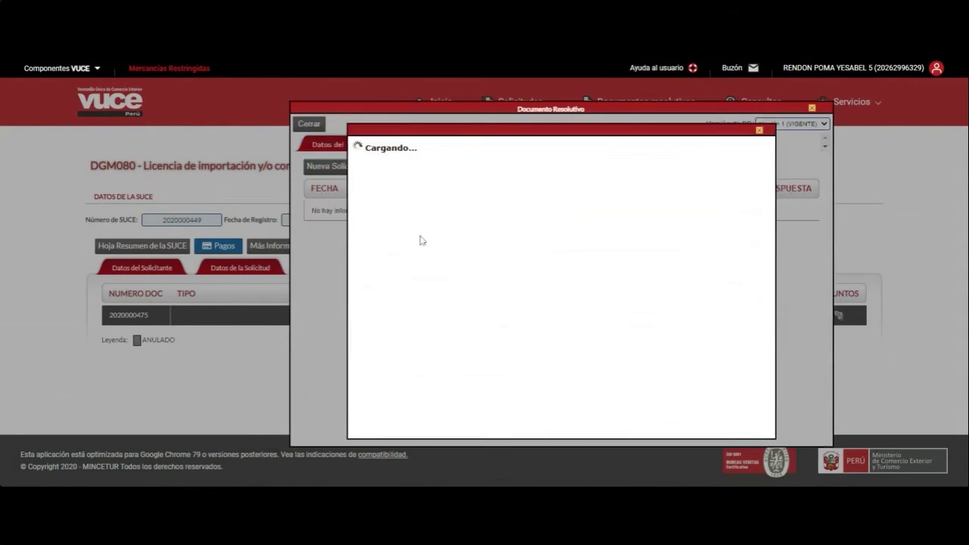
{"action": "left_click", "coordinate": [557, 237]}
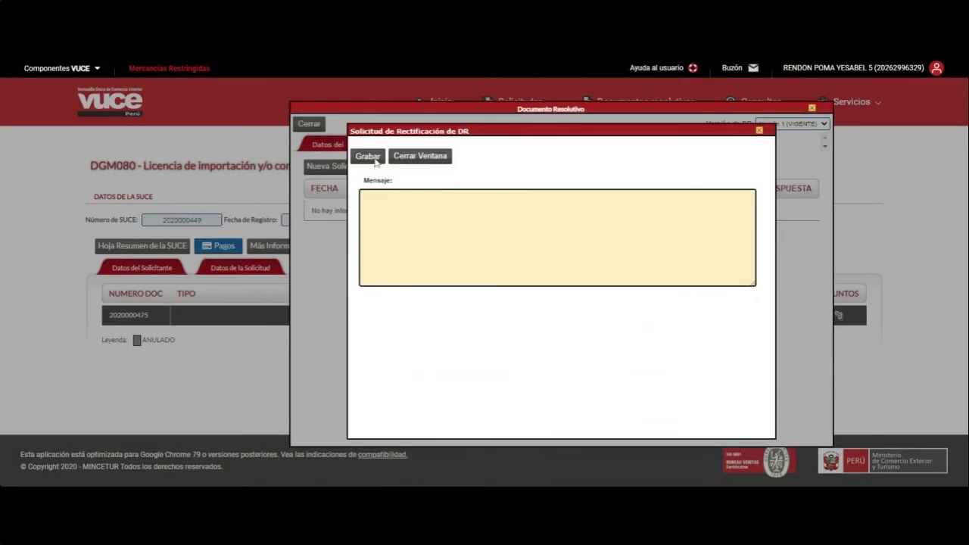
{"action": "left_click", "coordinate": [413, 156]}
Step: Review the resolutive document's attachments and version options, and close the document
{"action": "left_click", "coordinate": [409, 144]}
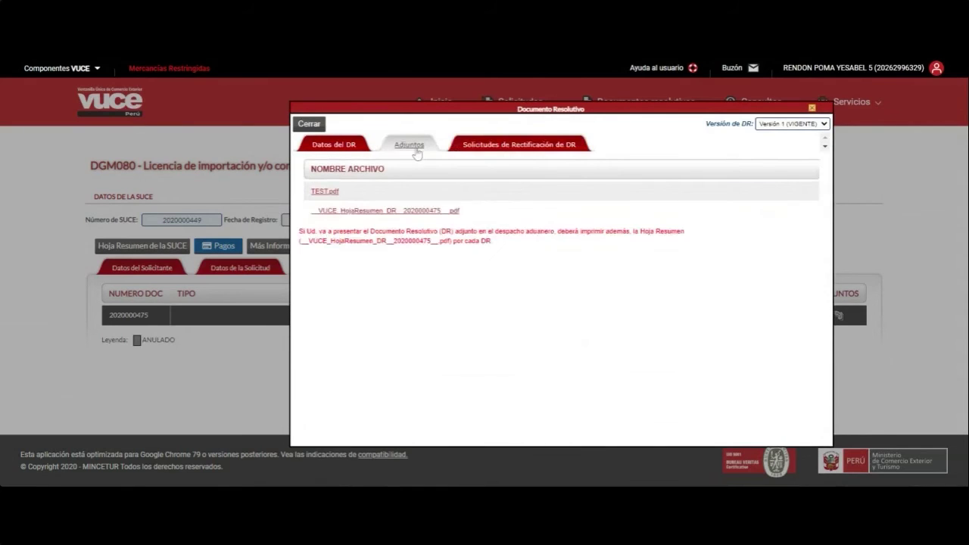
{"action": "left_click", "coordinate": [773, 128]}
{"action": "left_click", "coordinate": [315, 125]}
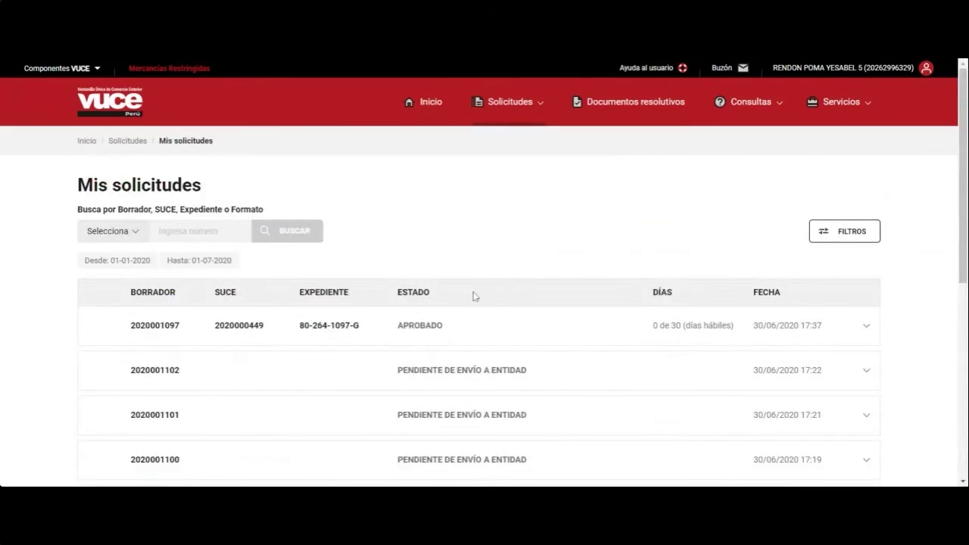
Step: In Mis solicitudes, find the request with status PENDIENTE DE PAGO POR EL USUARIO and open its draft
{"action": "scroll", "coordinate": [493, 305], "scroll_direction": "down", "scroll_amount": 2}
{"action": "scroll", "coordinate": [493, 306], "scroll_direction": "down", "scroll_amount": 4}
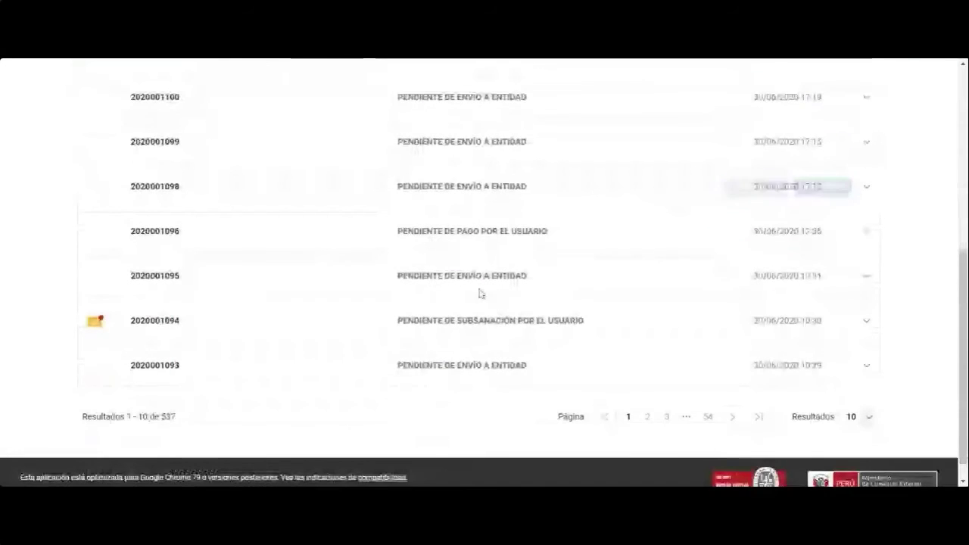
{"action": "left_click_drag", "start_coordinate": [397, 230], "coordinate": [575, 237]}
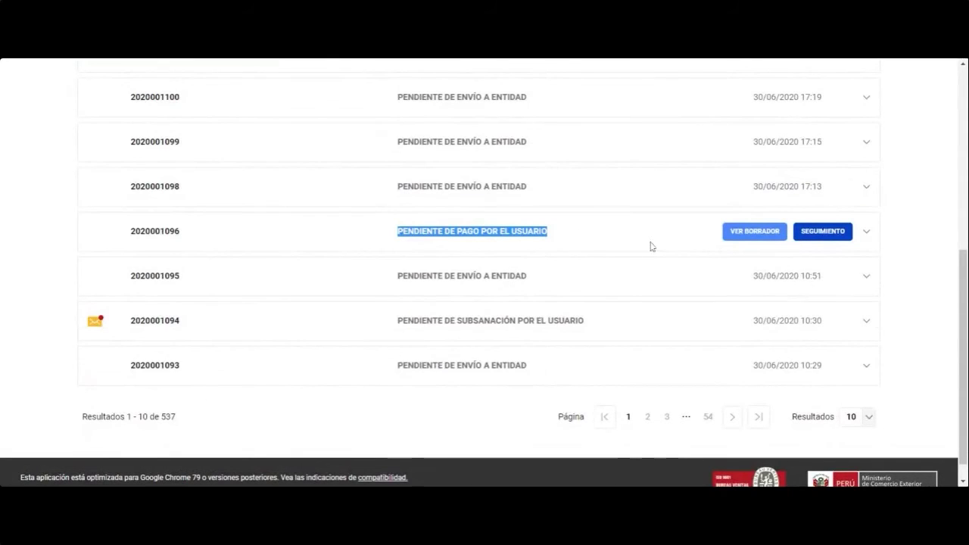
{"action": "left_click", "coordinate": [770, 235]}
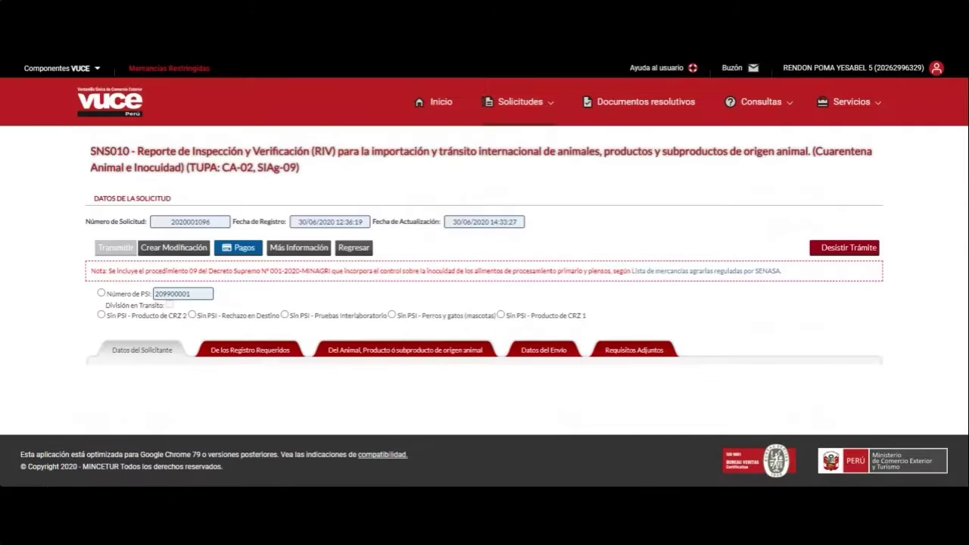
Step: Show the SNS010 request's Requisitos Adjuntos and look through the list of required documents and their attachments
{"action": "left_click", "coordinate": [635, 350]}
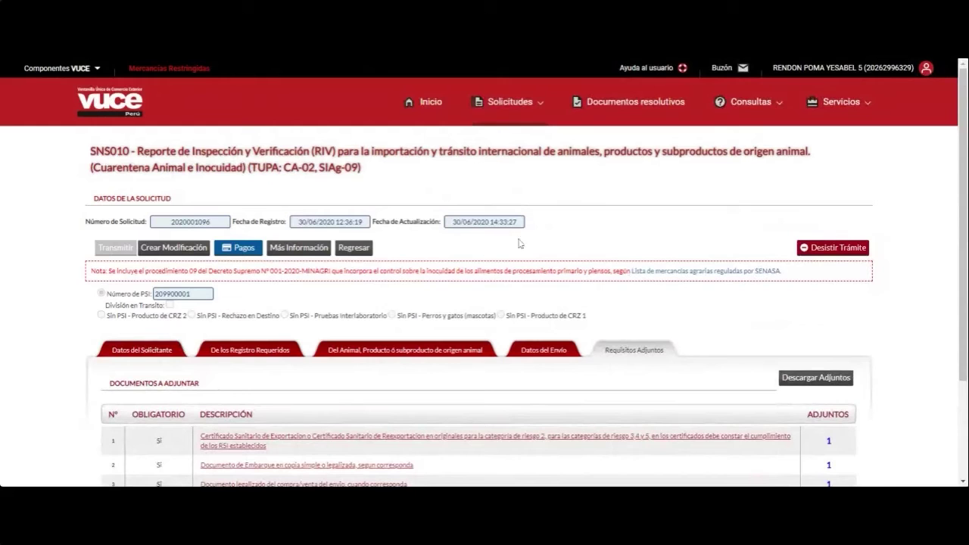
{"action": "scroll", "coordinate": [552, 220], "scroll_direction": "down", "scroll_amount": 2}
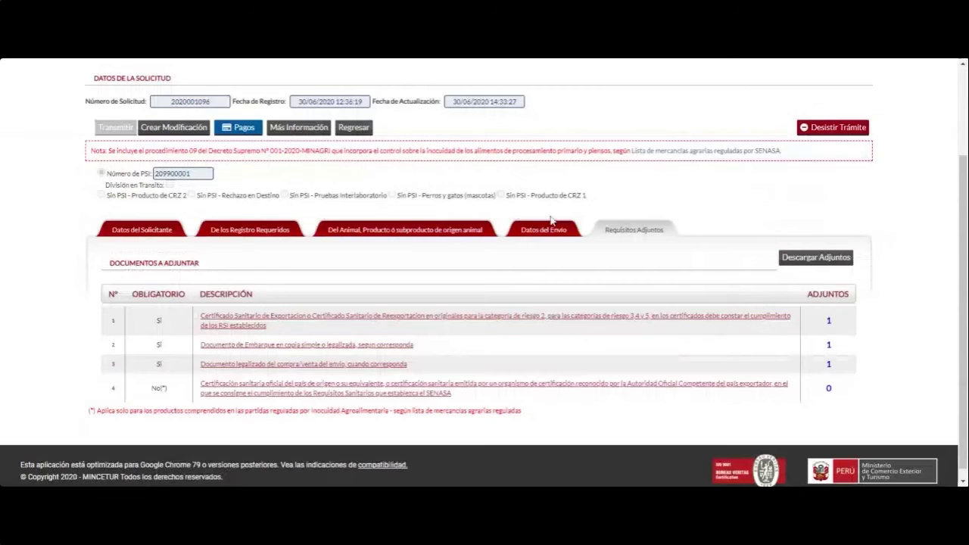
{"action": "scroll", "coordinate": [550, 220], "scroll_direction": "up", "scroll_amount": 2}
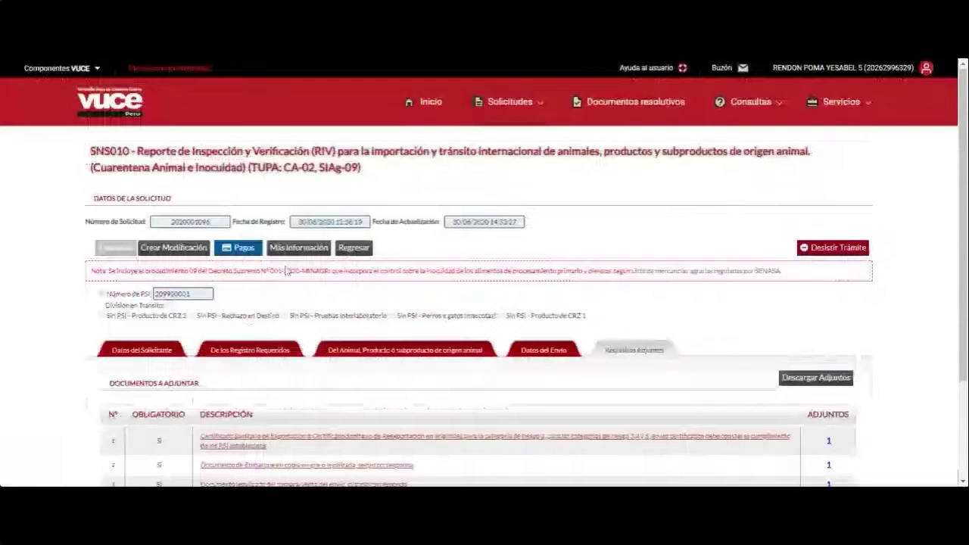
Step: Open the request's payment information and review the CPB number, the amount and the Presencial payment method
{"action": "left_click", "coordinate": [244, 250]}
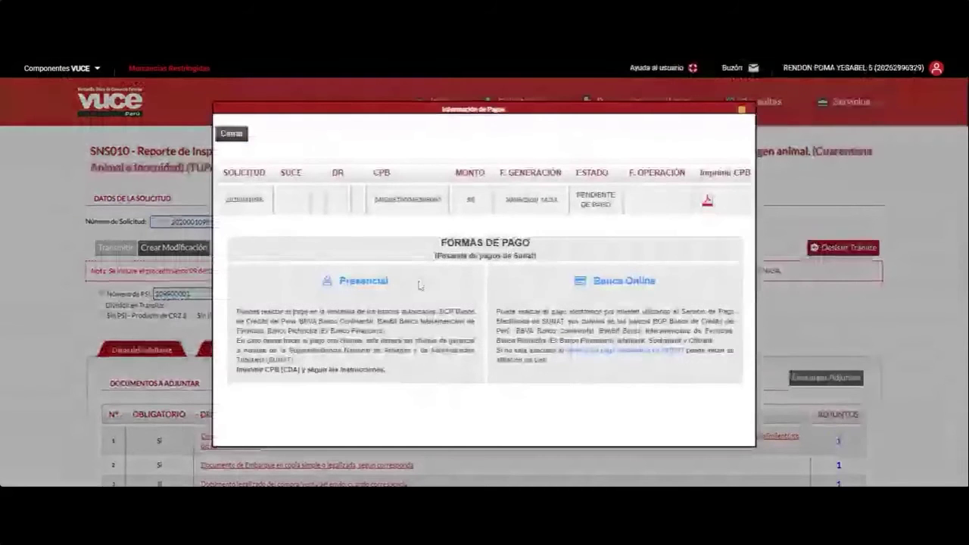
{"action": "left_click_drag", "start_coordinate": [374, 199], "coordinate": [441, 200]}
{"action": "left_click", "coordinate": [468, 201]}
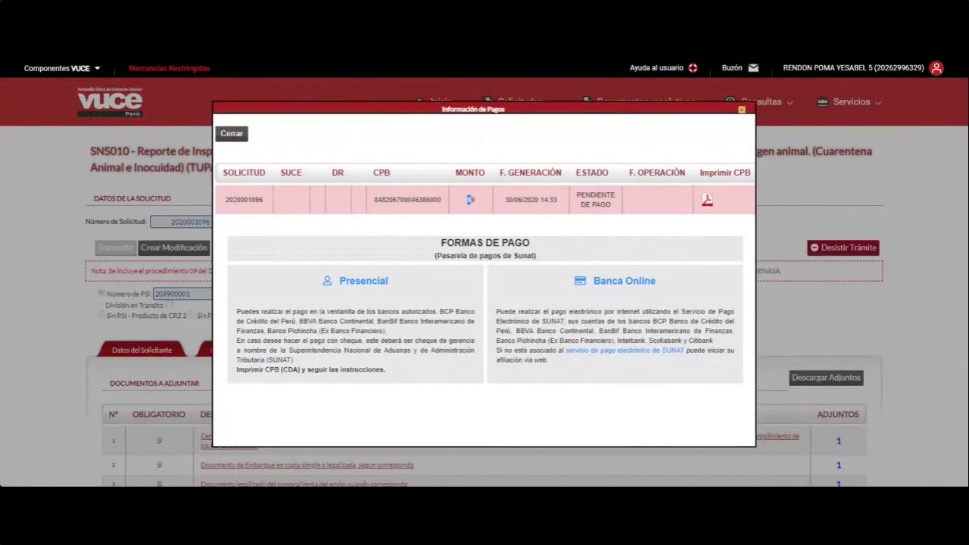
{"action": "left_click_drag", "start_coordinate": [387, 282], "coordinate": [331, 281]}
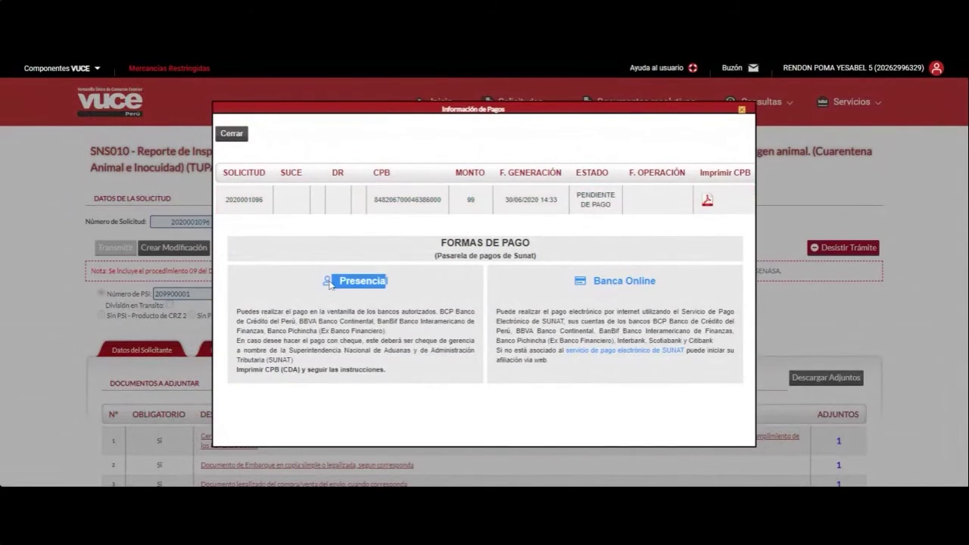
{"action": "left_click", "coordinate": [387, 297]}
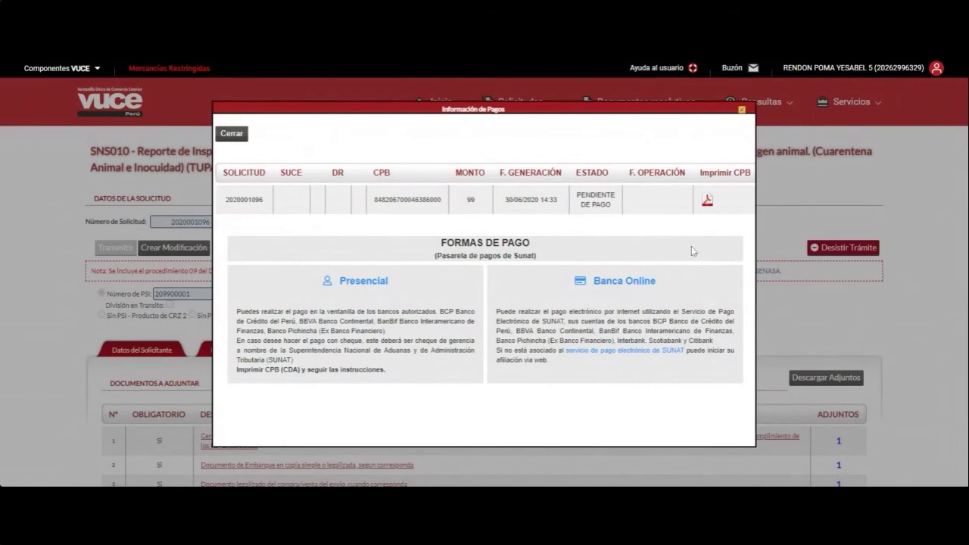
Step: Open the printable CPB bank payment receipt and check its issue date and its validity date
{"action": "left_click", "coordinate": [707, 202]}
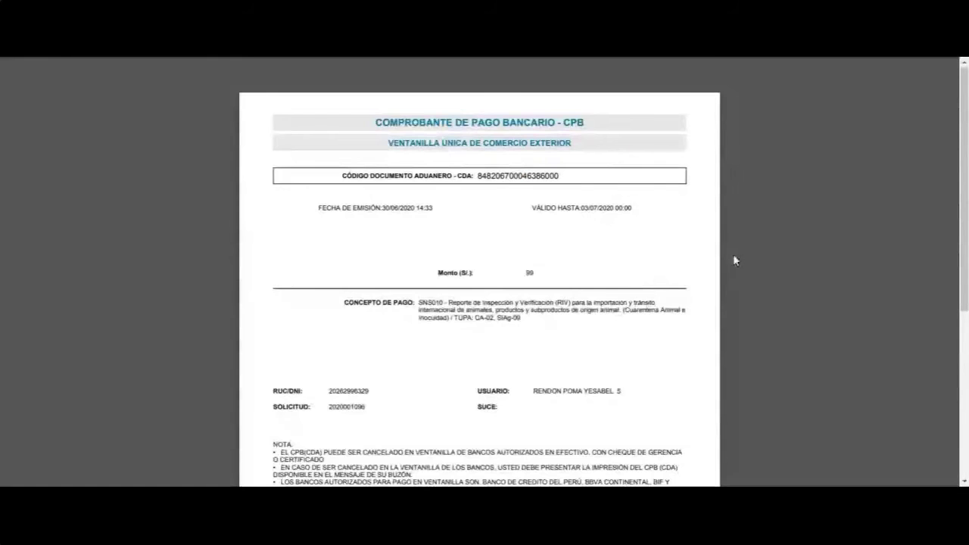
{"action": "scroll", "coordinate": [732, 260], "scroll_direction": "down", "scroll_amount": 1}
{"action": "scroll", "coordinate": [733, 260], "scroll_direction": "down", "scroll_amount": 2}
{"action": "scroll", "coordinate": [731, 261], "scroll_direction": "up", "scroll_amount": 2}
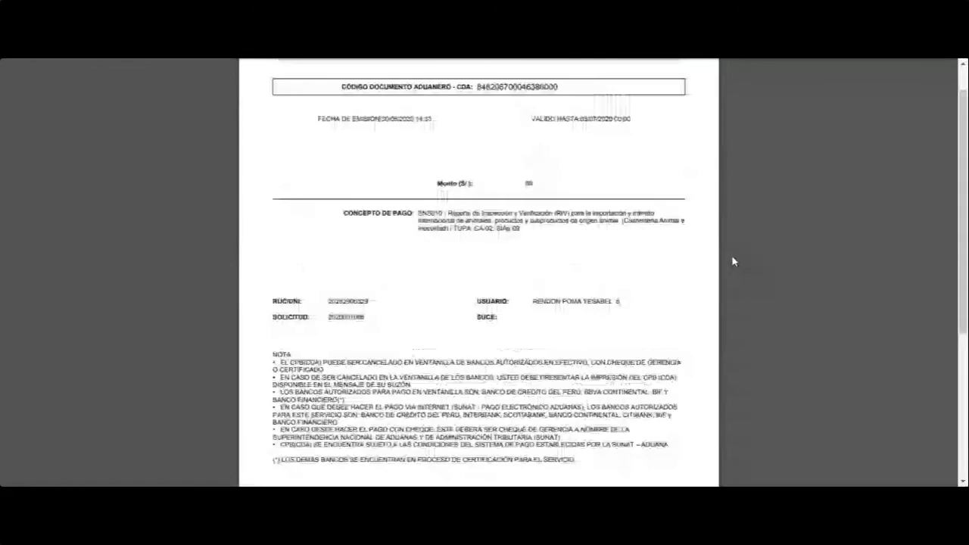
{"action": "scroll", "coordinate": [731, 259], "scroll_direction": "up", "scroll_amount": 1}
{"action": "left_click_drag", "start_coordinate": [381, 209], "coordinate": [433, 208]}
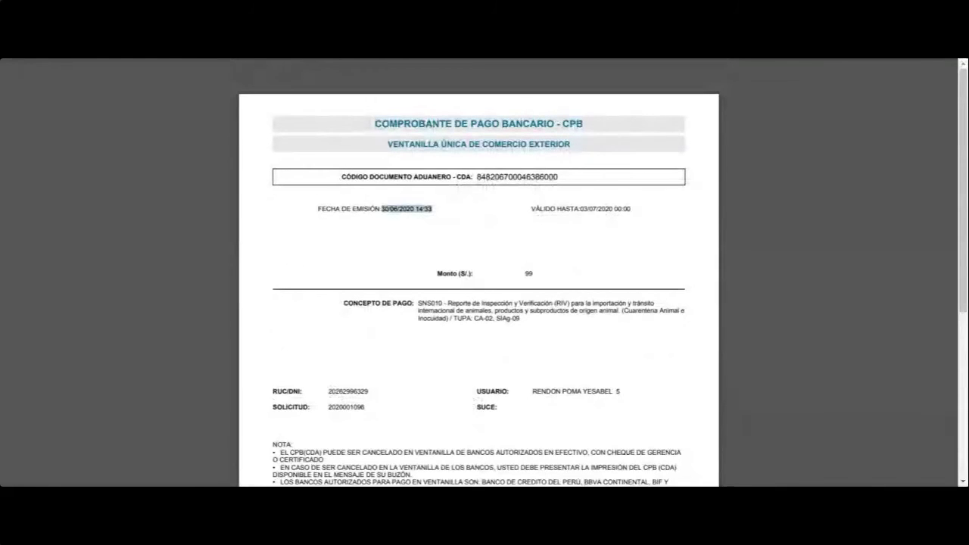
{"action": "left_click_drag", "start_coordinate": [575, 209], "coordinate": [622, 209]}
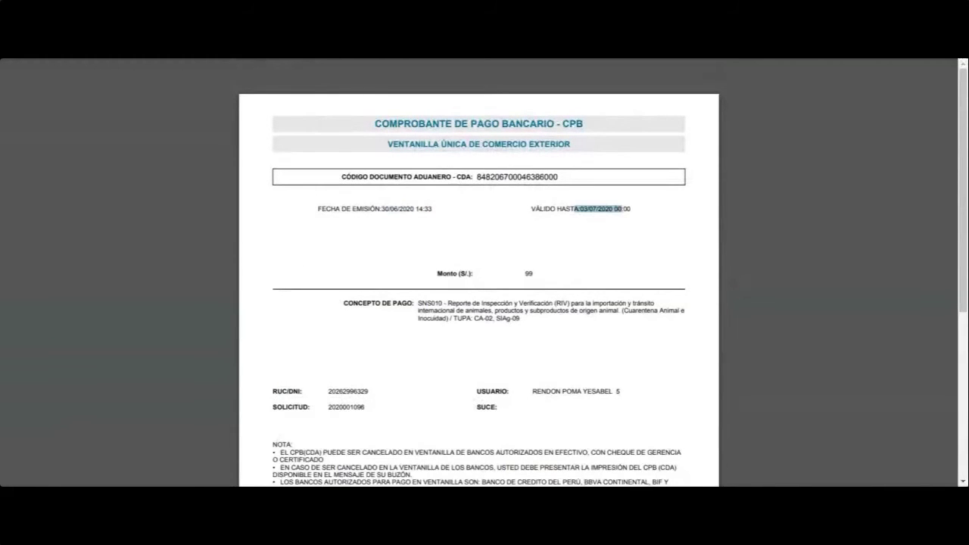
{"action": "left_click", "coordinate": [559, 260]}
Step: Read the receipt's payment concept and the notes on authorised banks, and leave the receipt
{"action": "scroll", "coordinate": [521, 286], "scroll_direction": "down", "scroll_amount": 1}
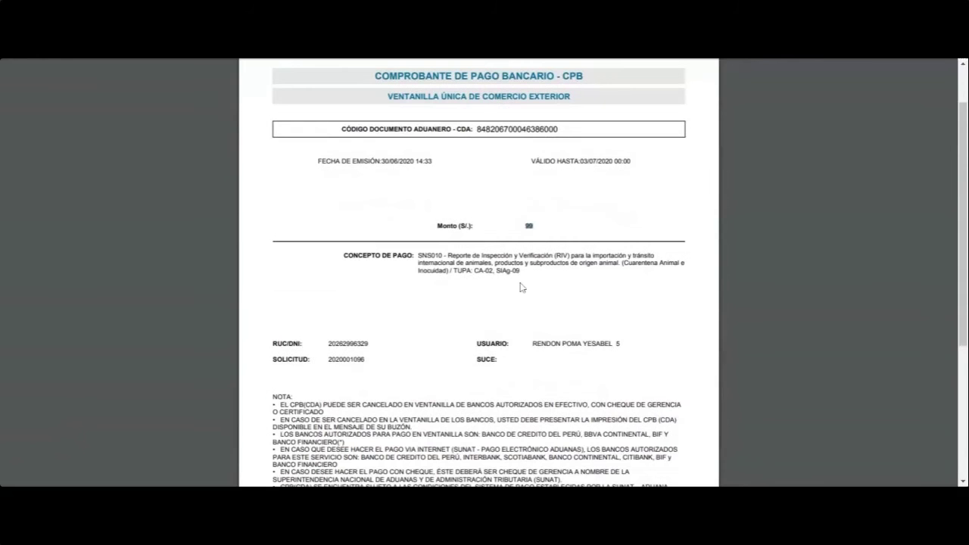
{"action": "scroll", "coordinate": [521, 286], "scroll_direction": "down", "scroll_amount": 3}
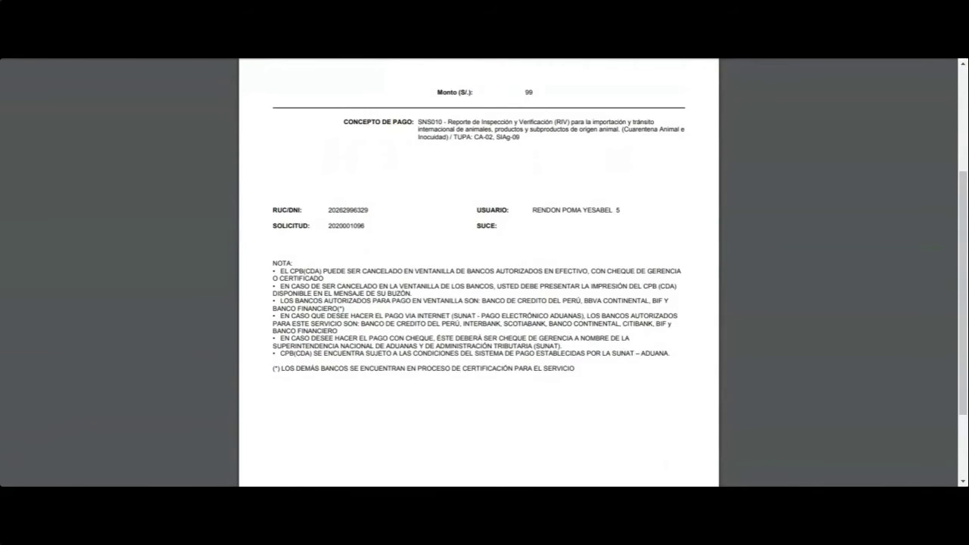
{"action": "scroll", "coordinate": [426, 387], "scroll_direction": "up", "scroll_amount": 3}
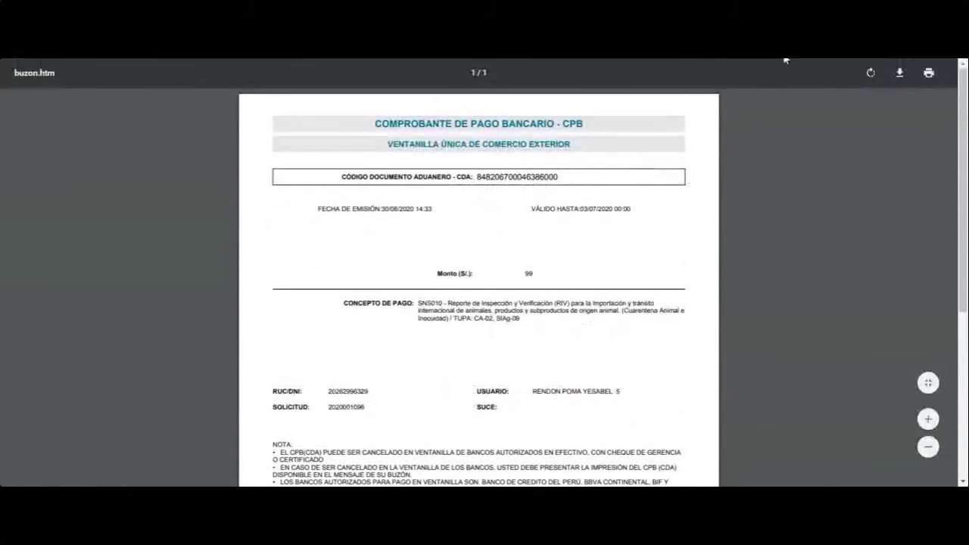
{"action": "left_click", "coordinate": [785, 60]}
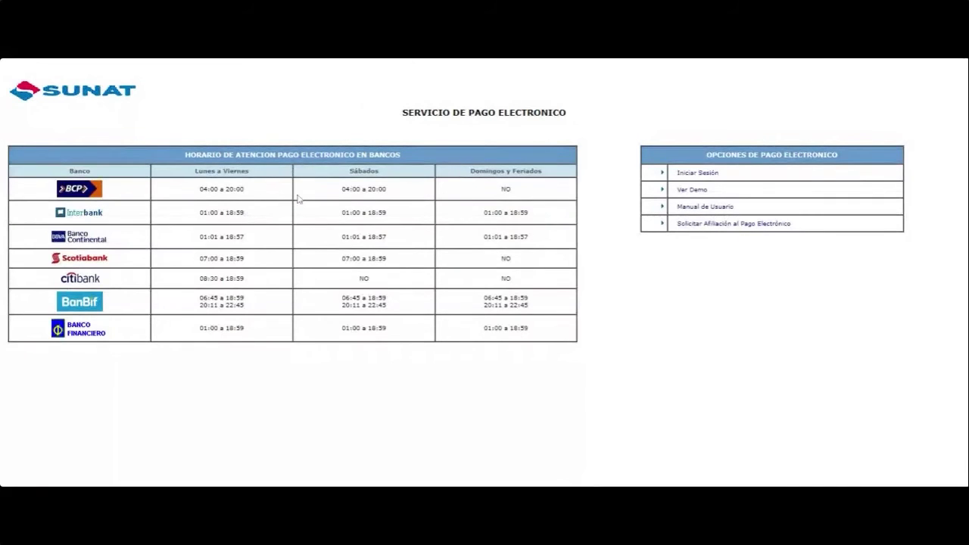
Step: On SUNAT's Servicio de Pago Electronico page, review the banks' service hours and the electronic payment options, including Solicitar Afiliación al Pago Electrónico
{"action": "left_click_drag", "start_coordinate": [278, 154], "coordinate": [395, 155]}
{"action": "left_click_drag", "start_coordinate": [402, 190], "coordinate": [438, 280]}
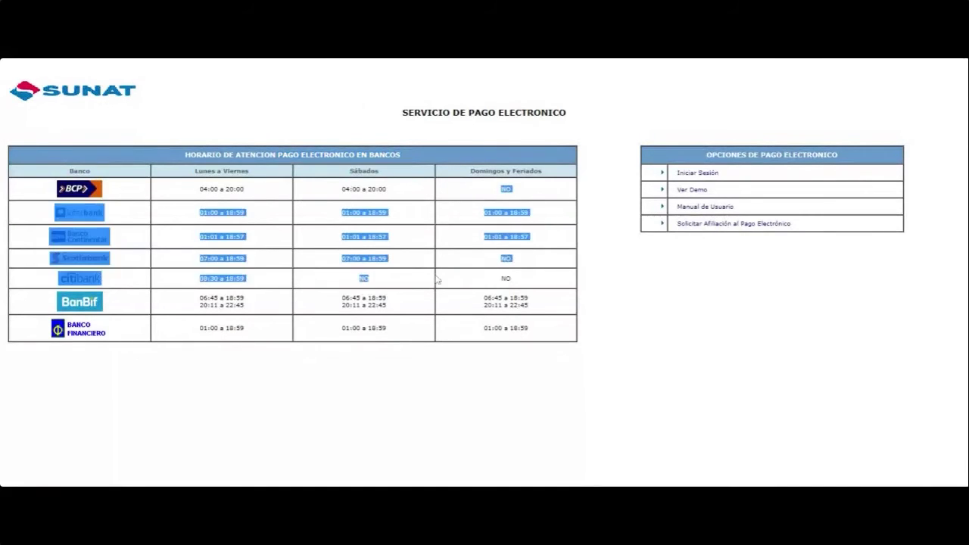
{"action": "left_click", "coordinate": [134, 200]}
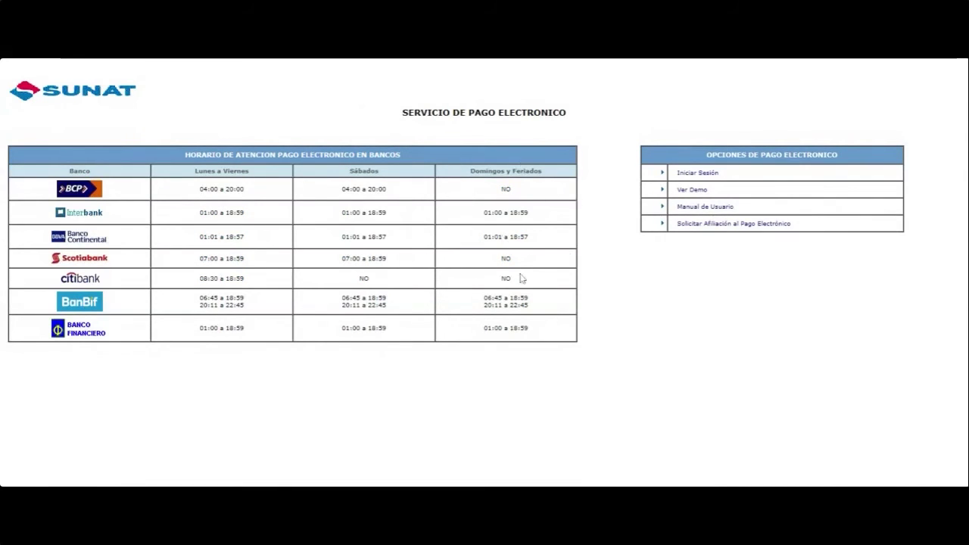
{"action": "mouse_move", "coordinate": [757, 210]}
{"action": "mouse_move", "coordinate": [717, 174]}
{"action": "mouse_move", "coordinate": [701, 228]}
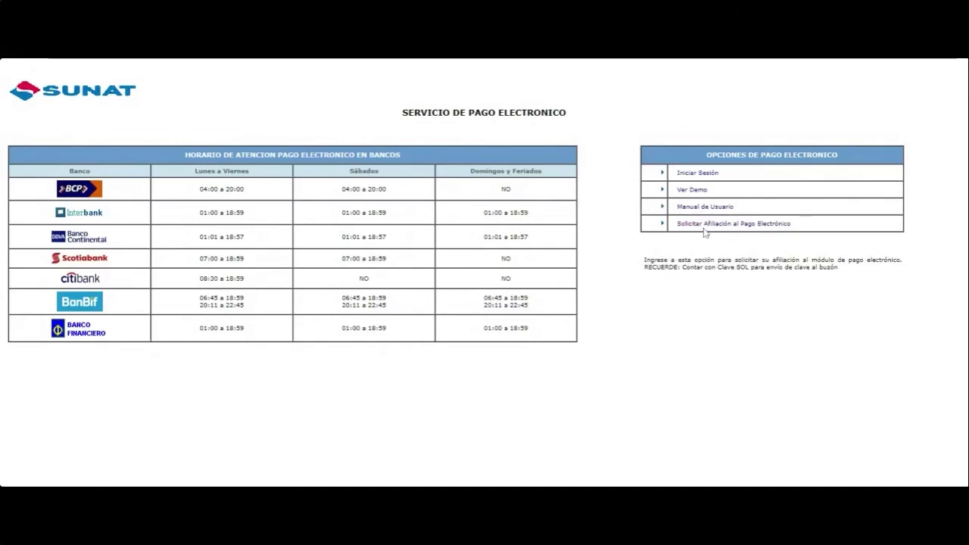